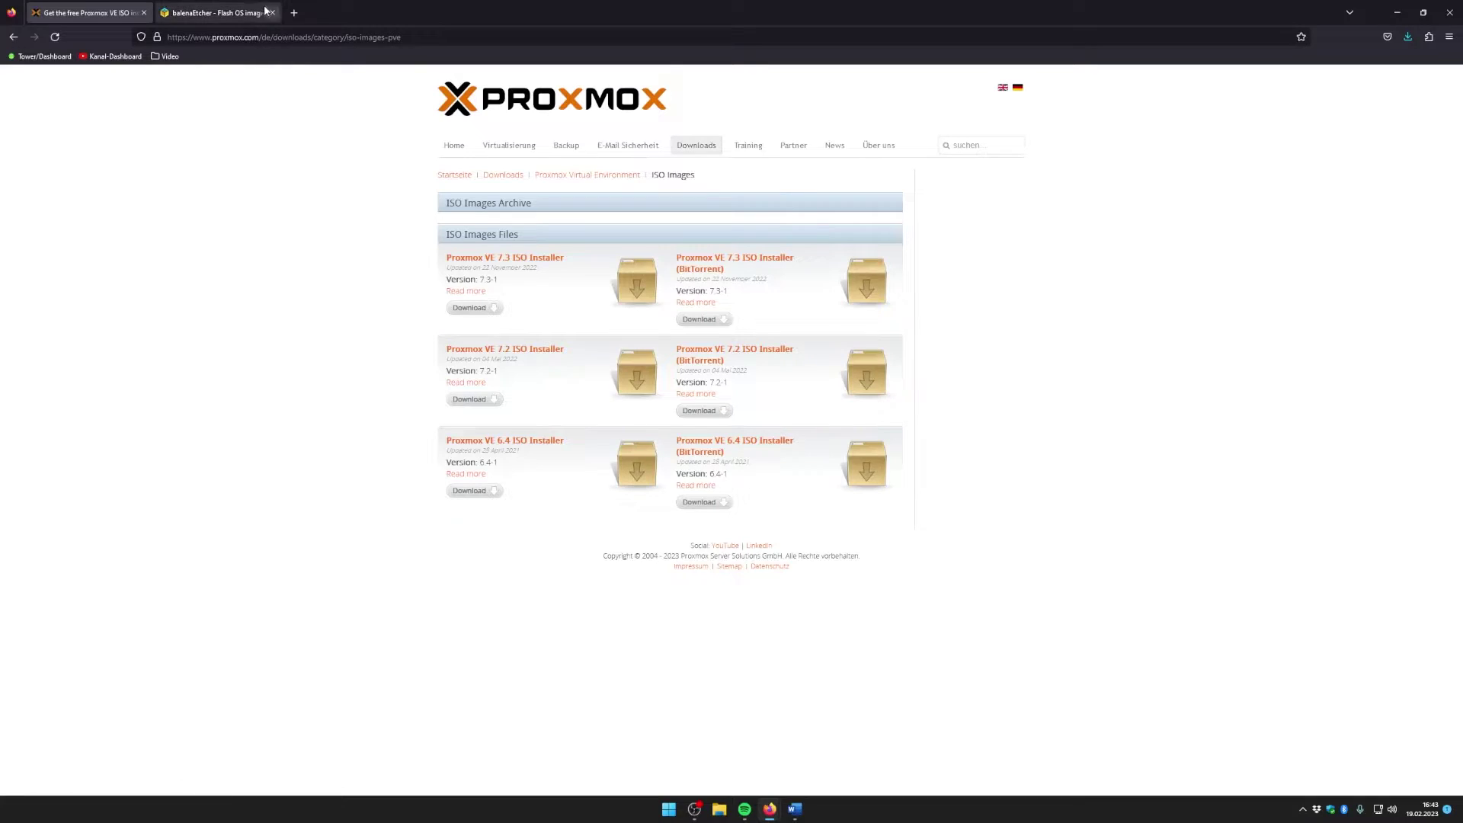
Step: Review the balenaEtcher 'Flash. Flawless.' download page, then minimize Firefox to reveal Etcher
{"action": "left_click", "coordinate": [202, 15]}
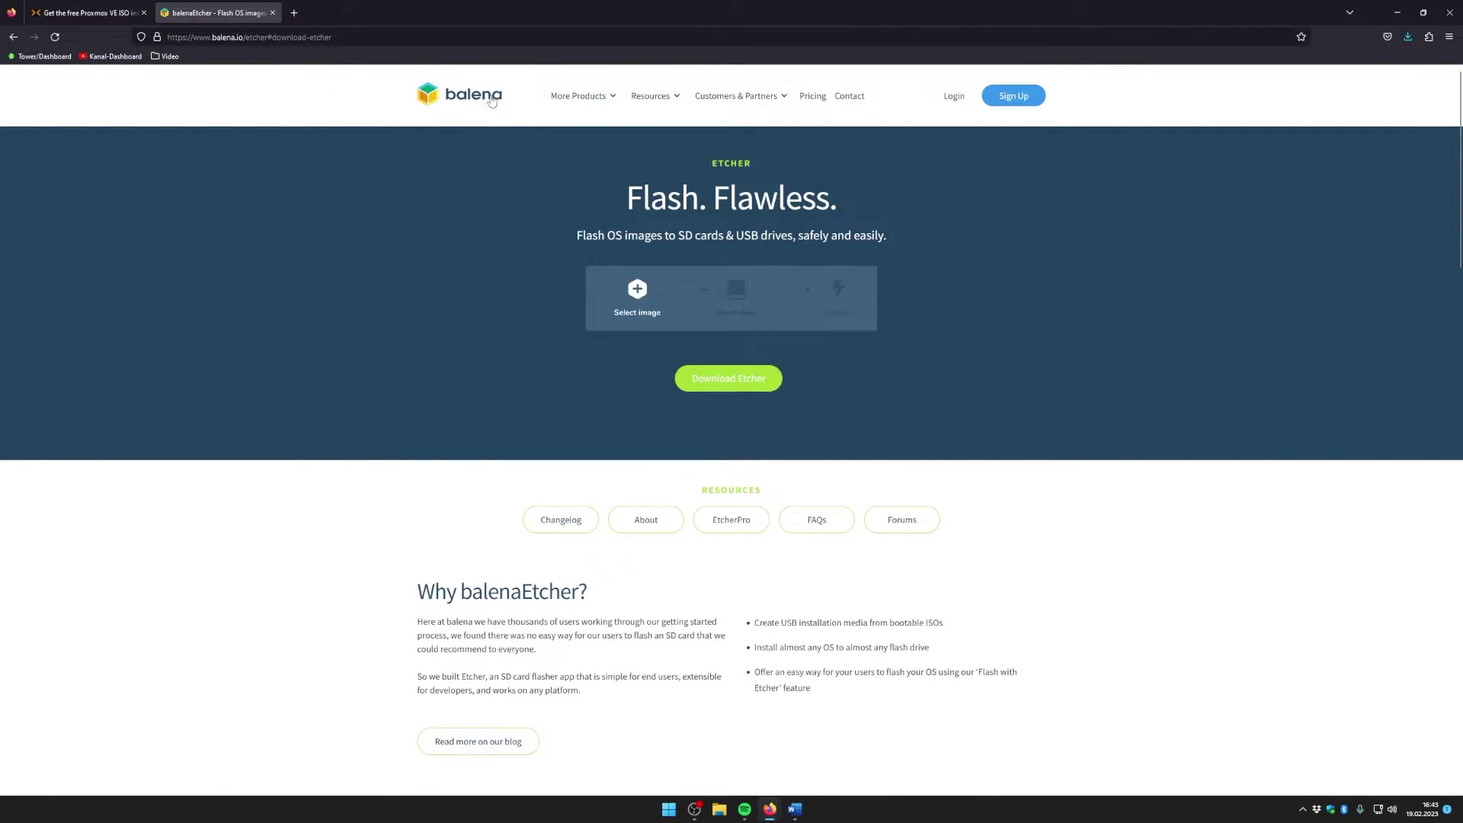
{"action": "left_click_drag", "start_coordinate": [745, 166], "coordinate": [757, 196]}
{"action": "left_click", "coordinate": [717, 169]}
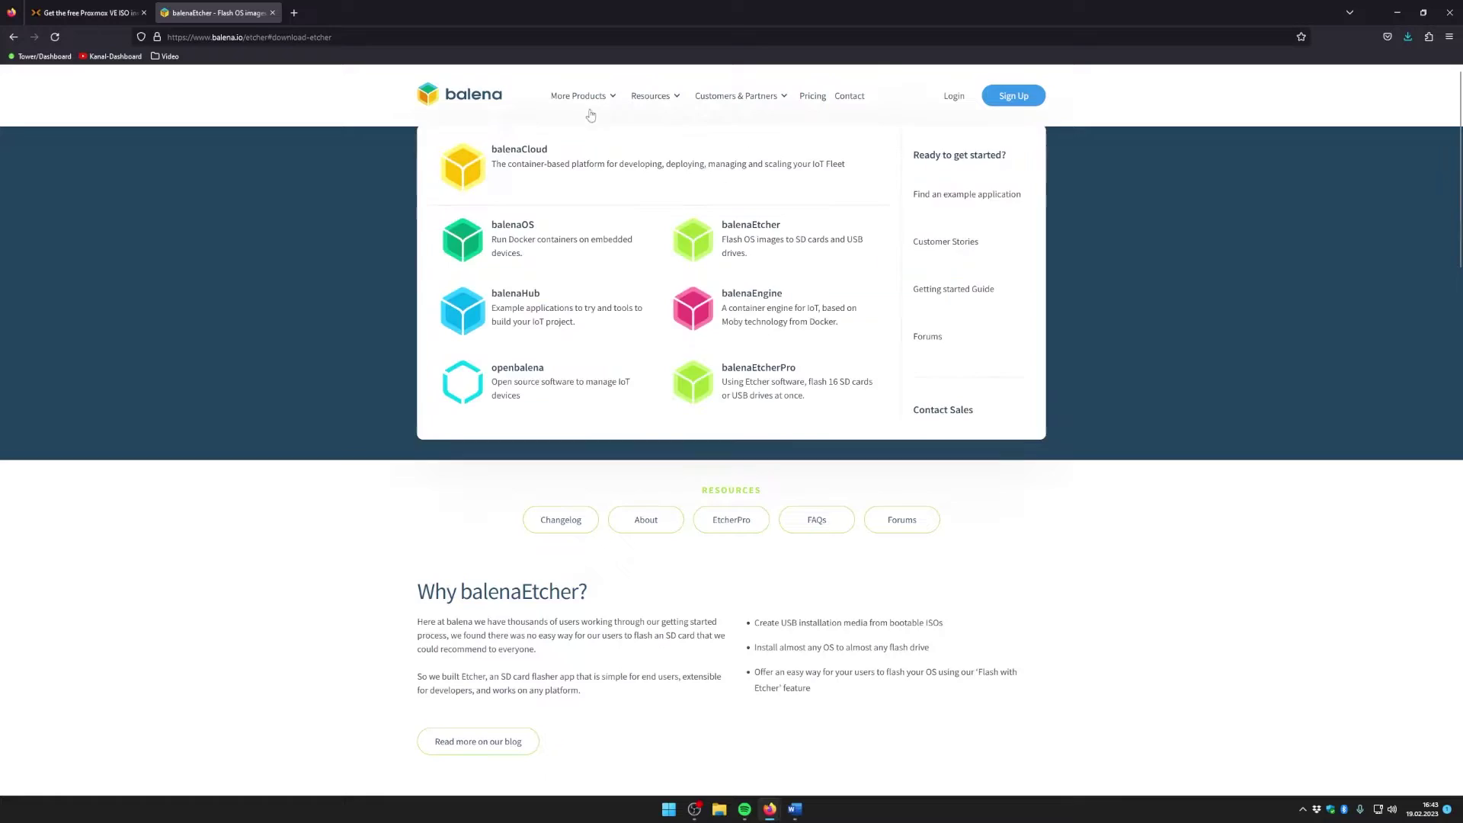
{"action": "scroll", "coordinate": [816, 583], "scroll_direction": "down", "scroll_amount": 2}
{"action": "scroll", "coordinate": [791, 593], "scroll_direction": "up", "scroll_amount": 2}
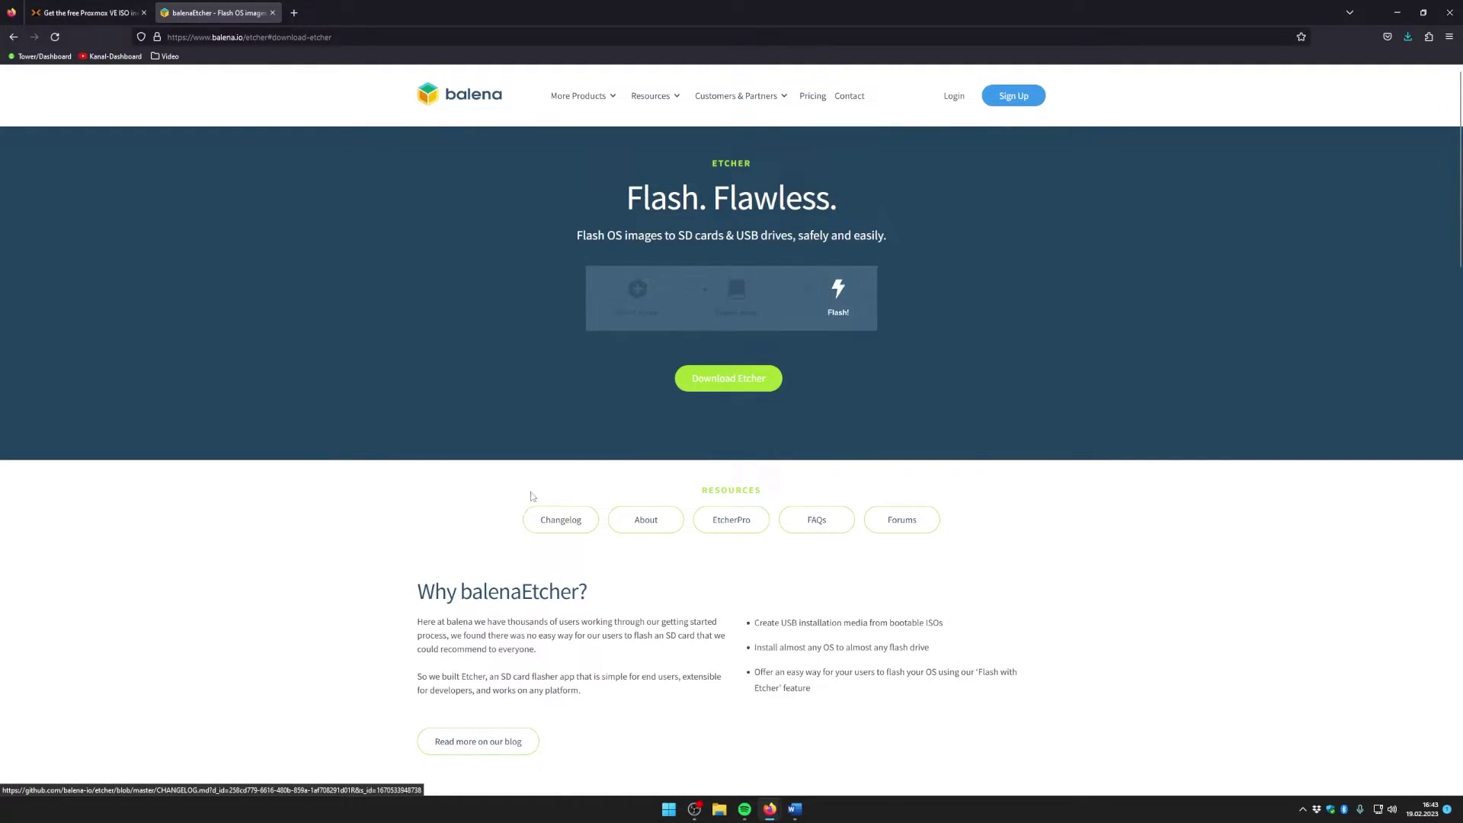
{"action": "scroll", "coordinate": [833, 410], "scroll_direction": "down", "scroll_amount": 1}
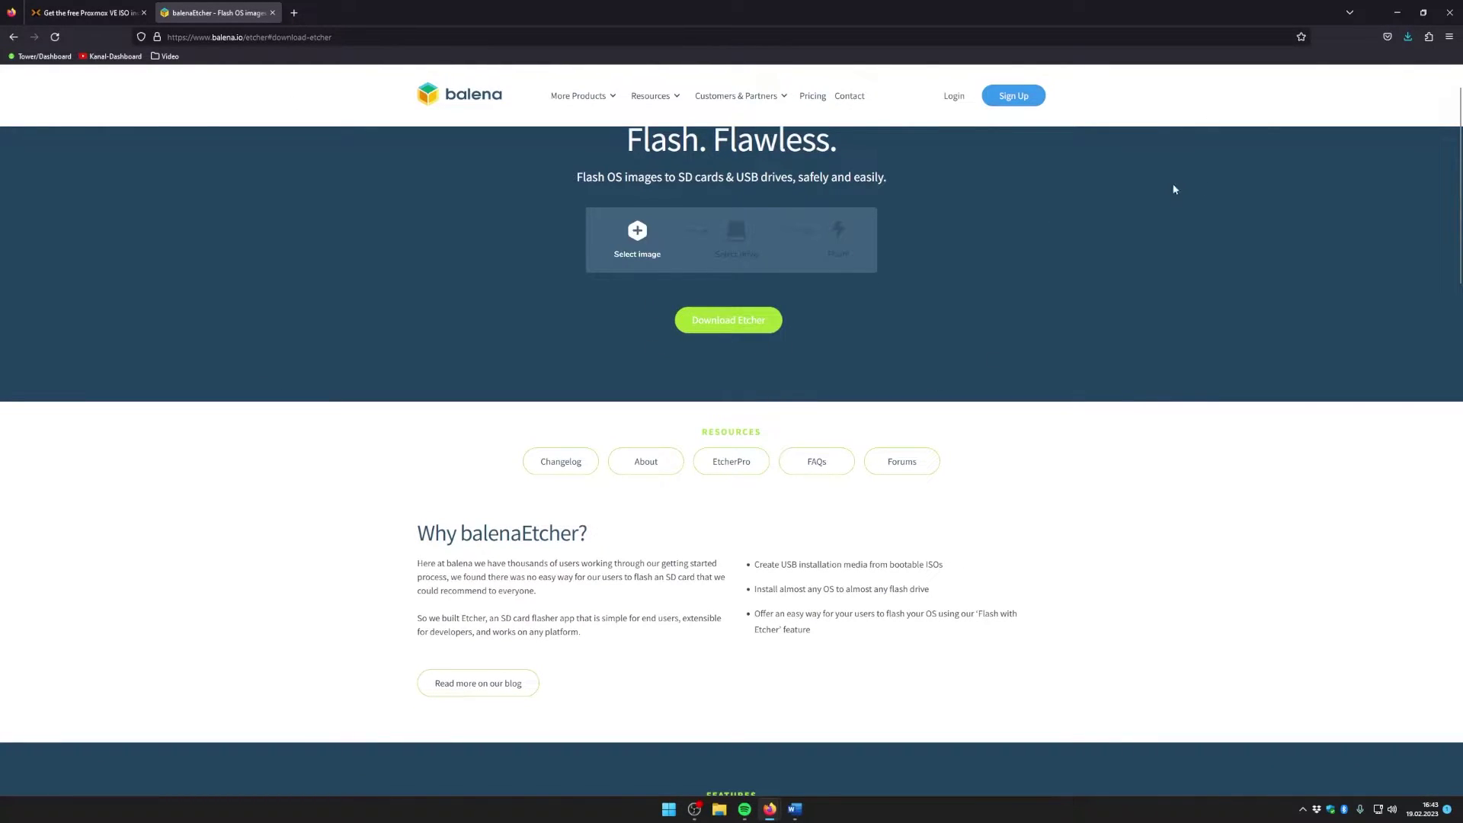
{"action": "left_click", "coordinate": [1397, 13]}
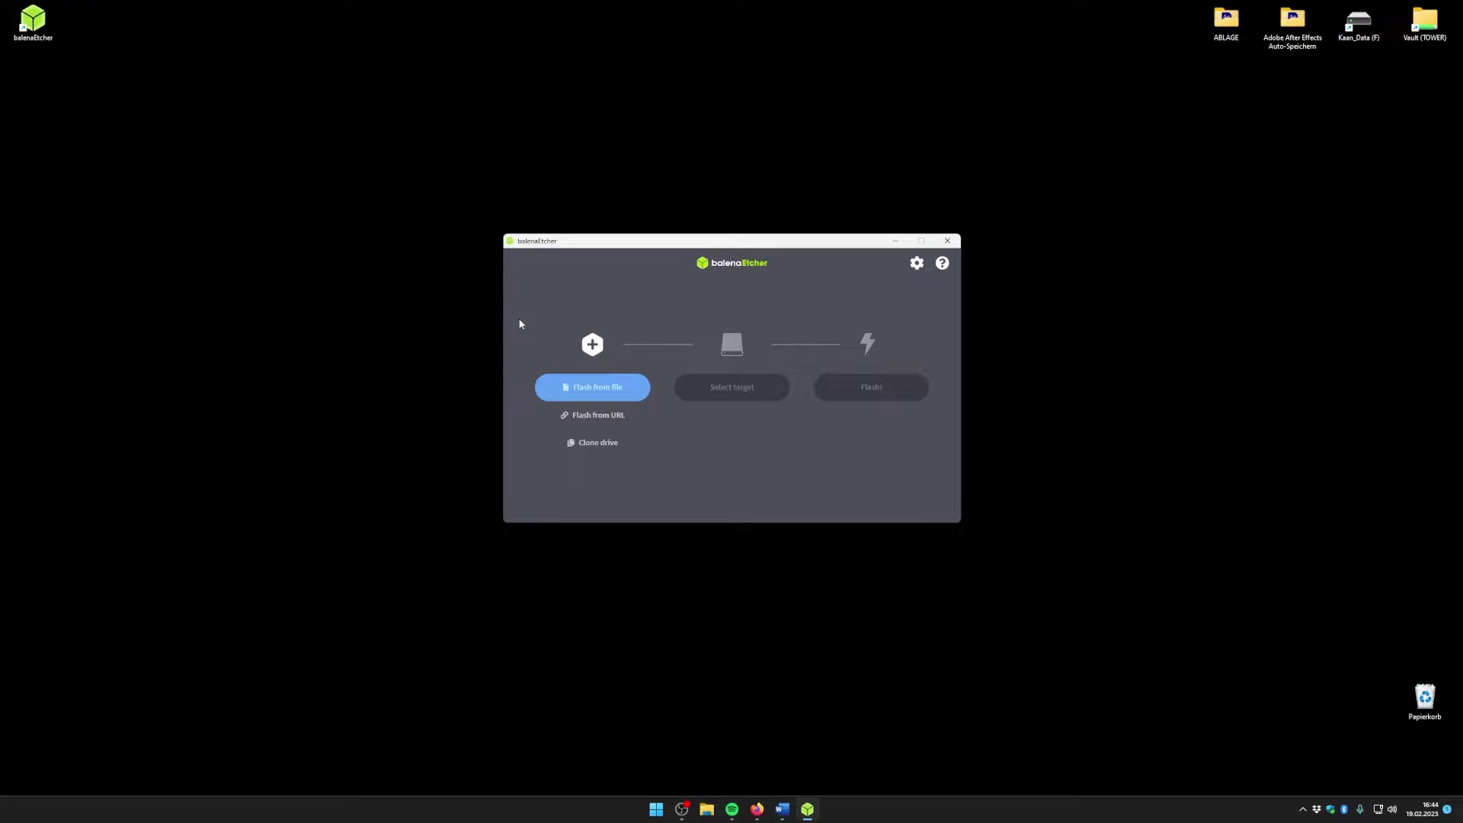
Step: Load the proxmox-ve_7.3-1 image in Etcher and select the USB SanDisk drive as target
{"action": "left_click", "coordinate": [615, 387]}
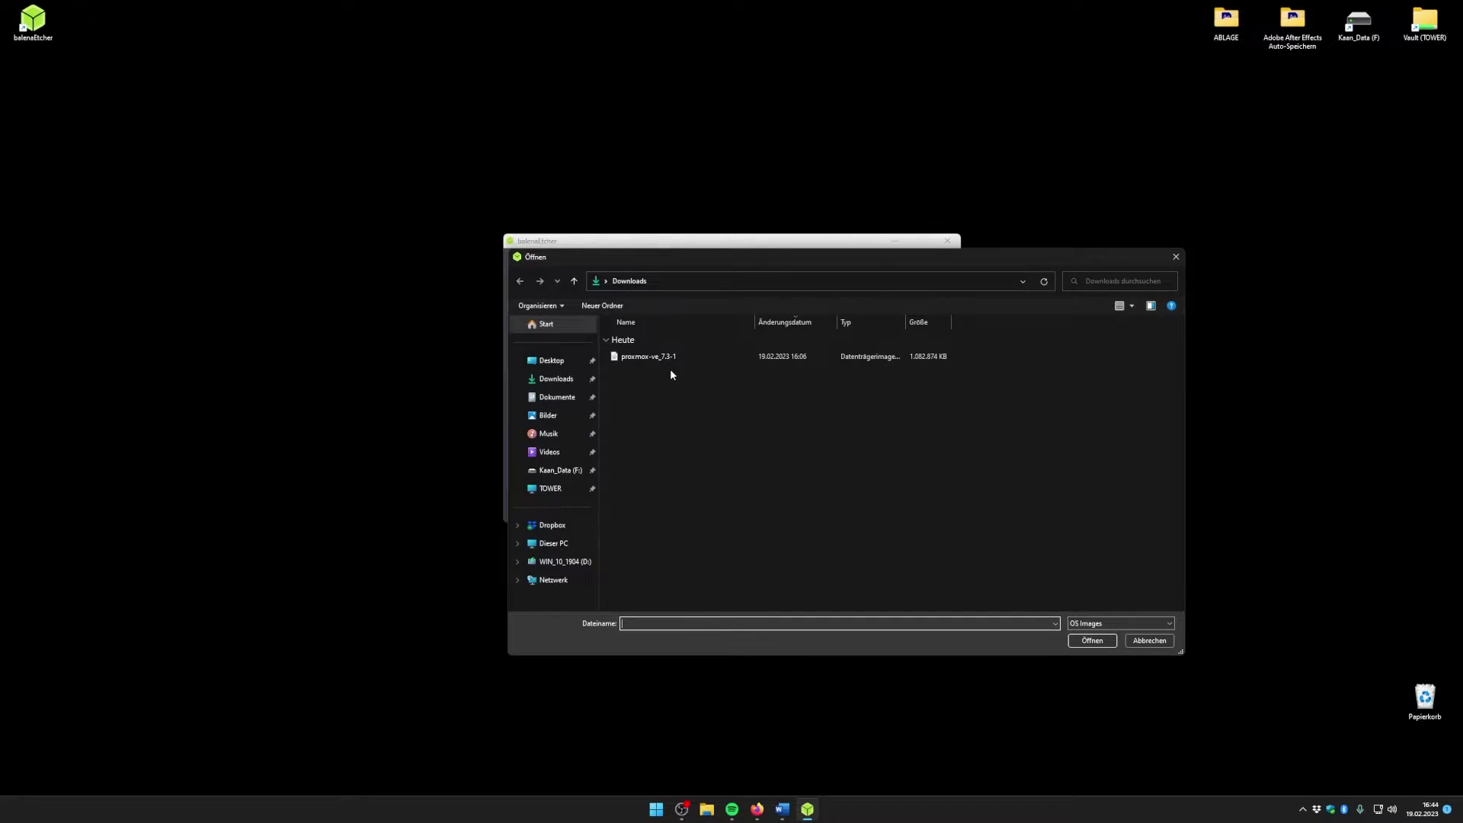
{"action": "left_click", "coordinate": [632, 359]}
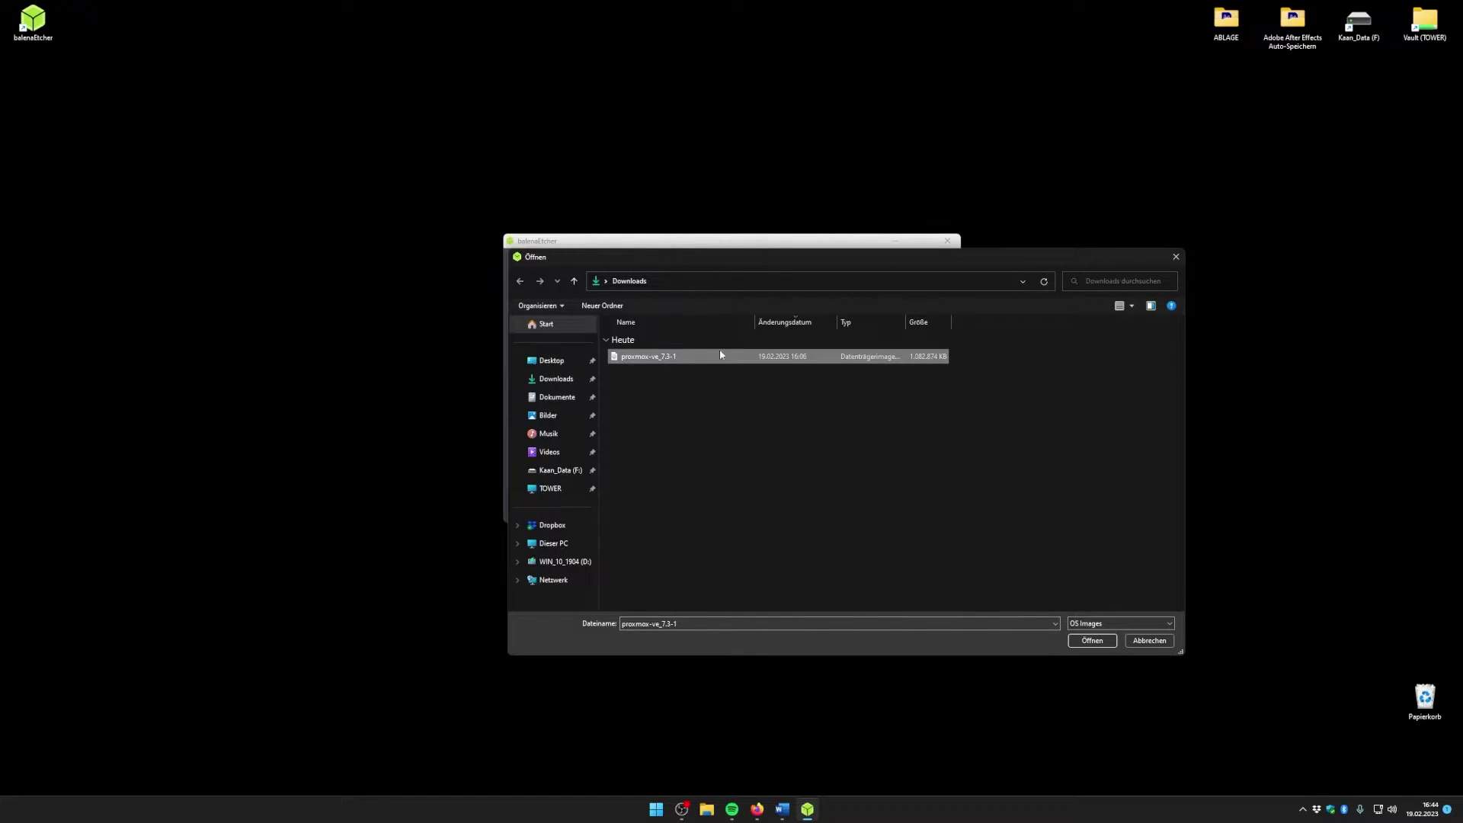
{"action": "left_click", "coordinate": [1092, 641]}
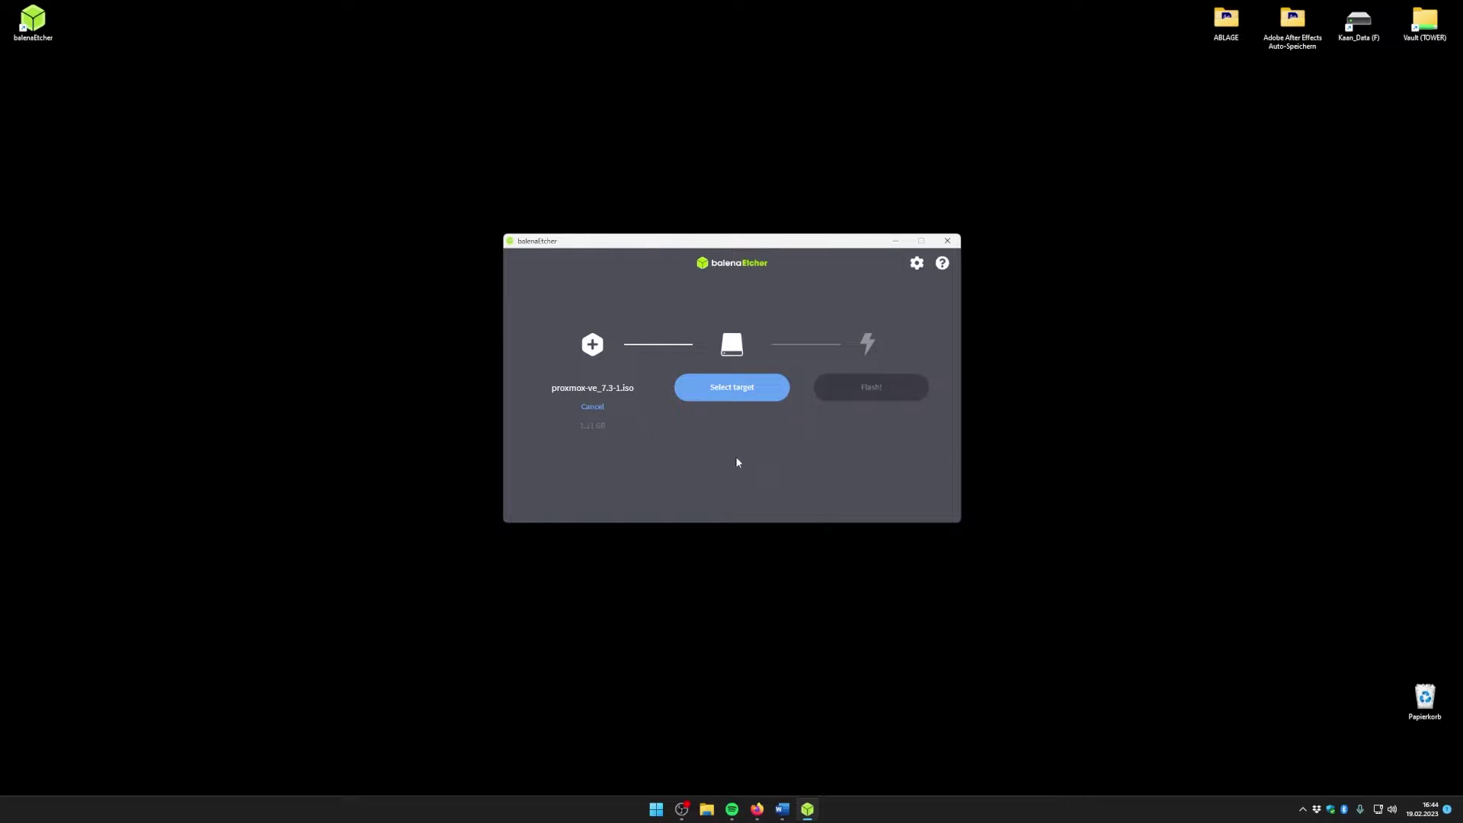
{"action": "left_click", "coordinate": [740, 387]}
{"action": "left_click", "coordinate": [541, 356]}
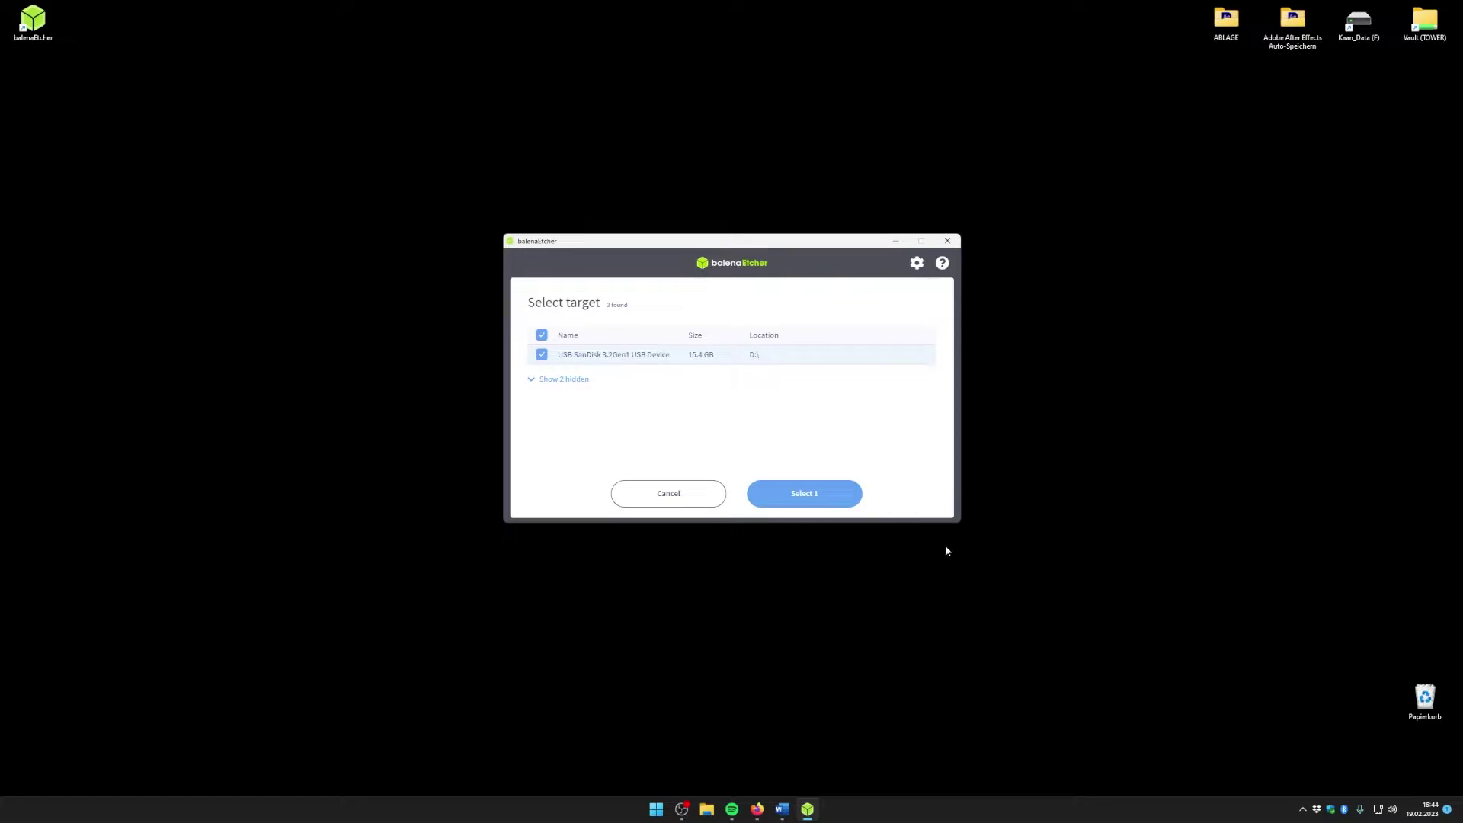
{"action": "left_click", "coordinate": [829, 495]}
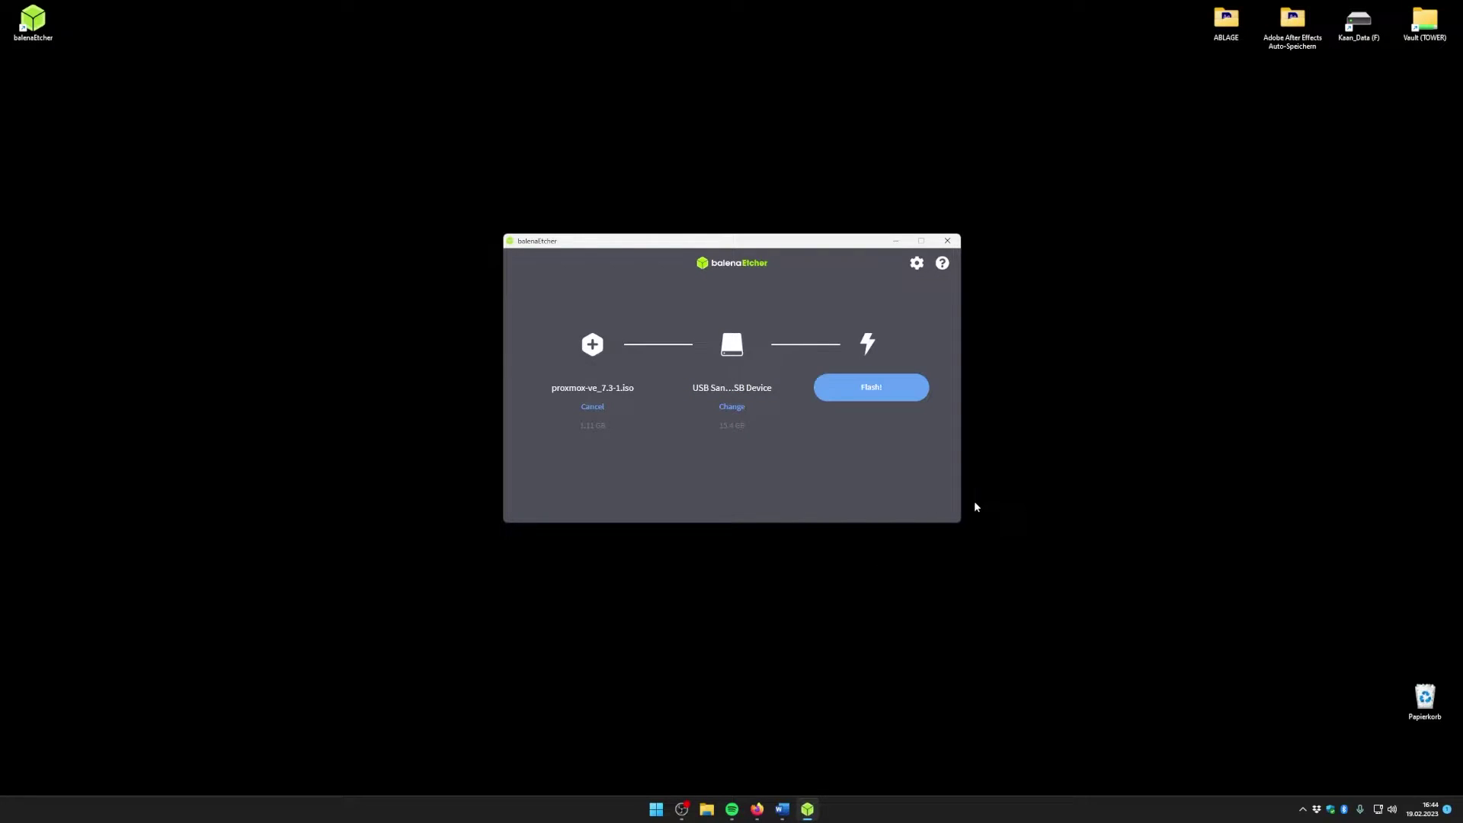
Step: Flash the Proxmox image to the USB drive and close Etcher once finished
{"action": "left_click", "coordinate": [882, 394]}
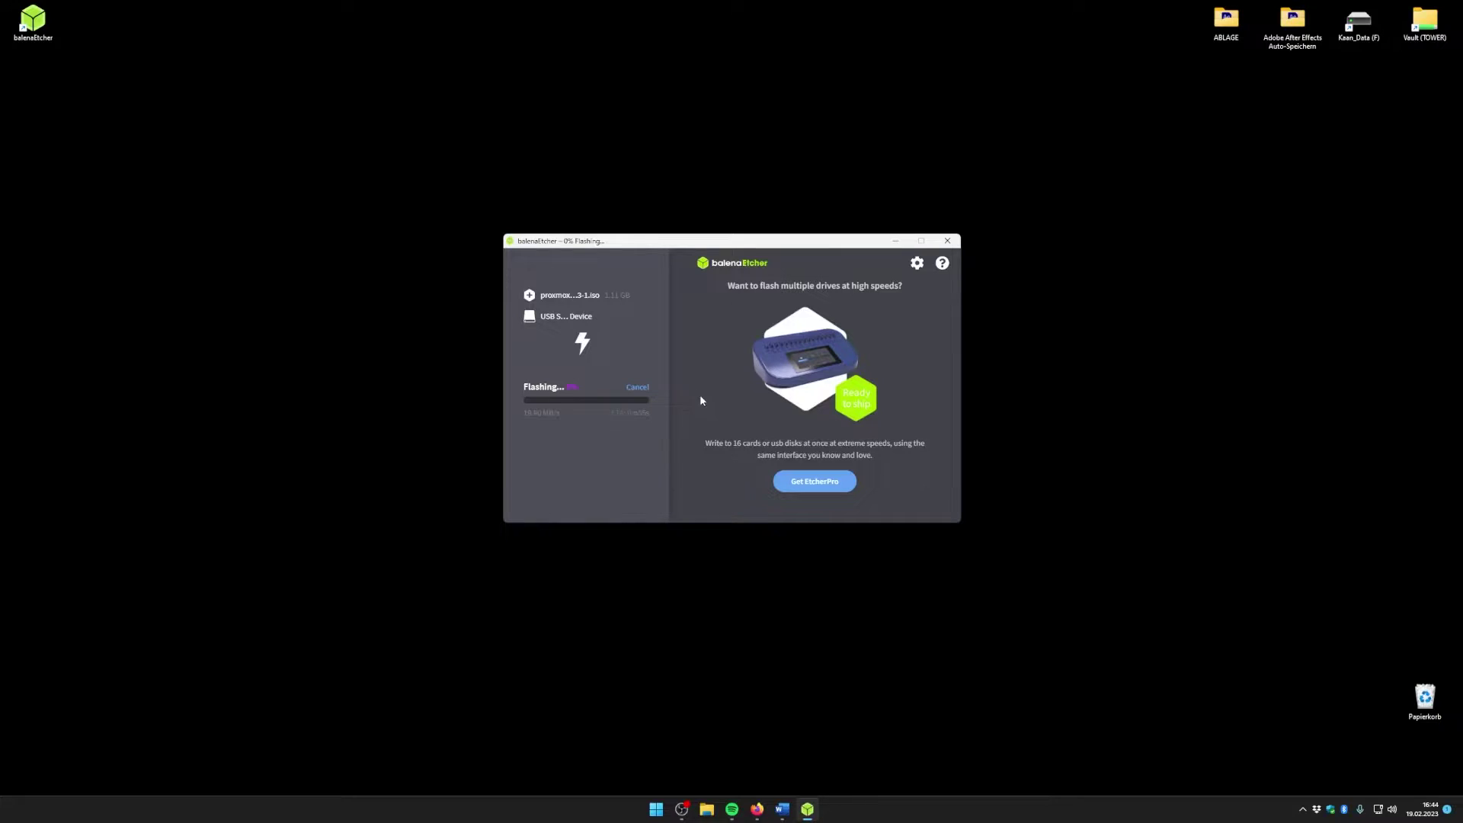
{"action": "left_click_drag", "start_coordinate": [654, 245], "coordinate": [647, 228]}
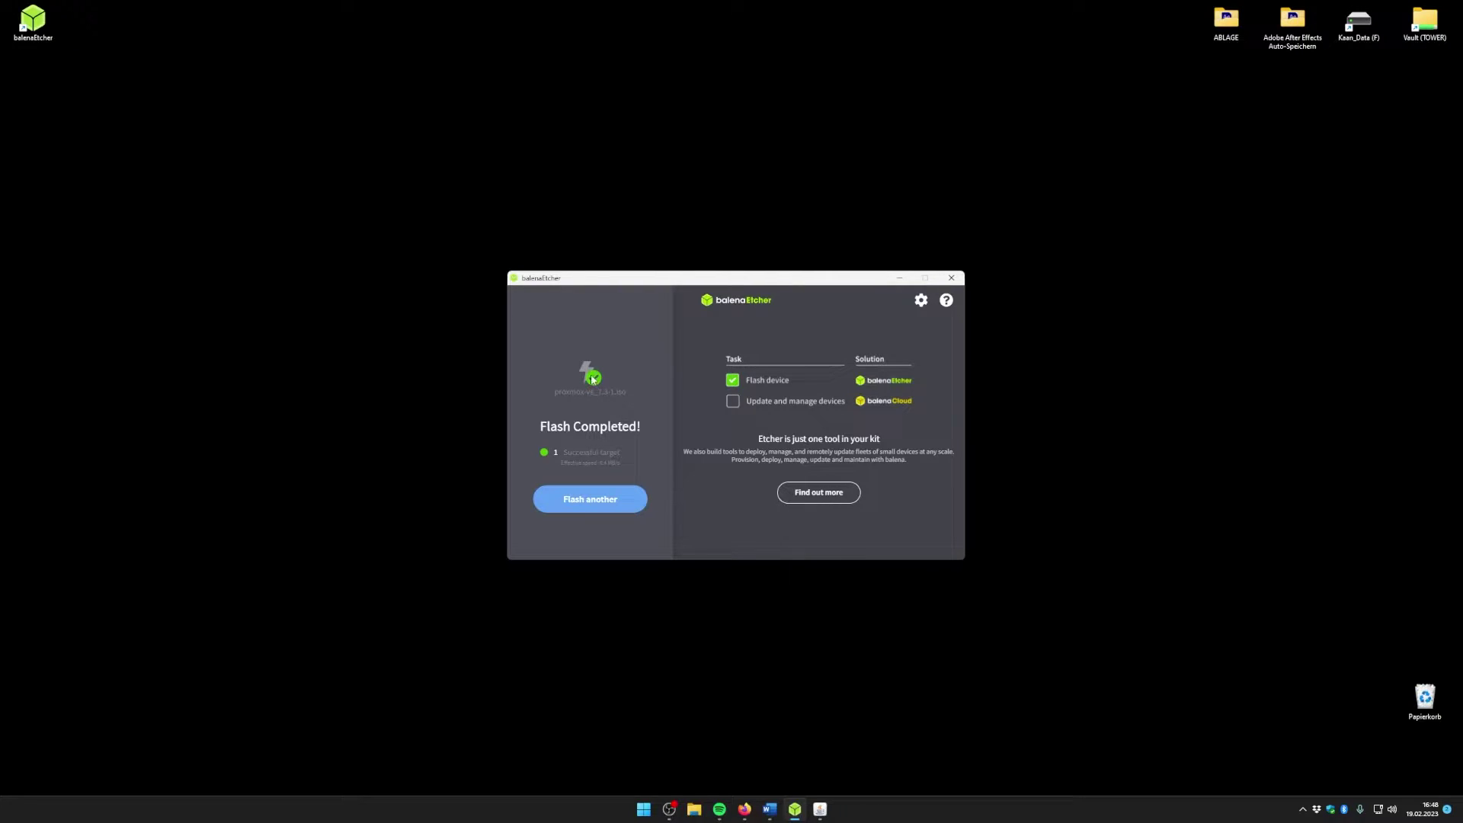
{"action": "left_click", "coordinate": [951, 278]}
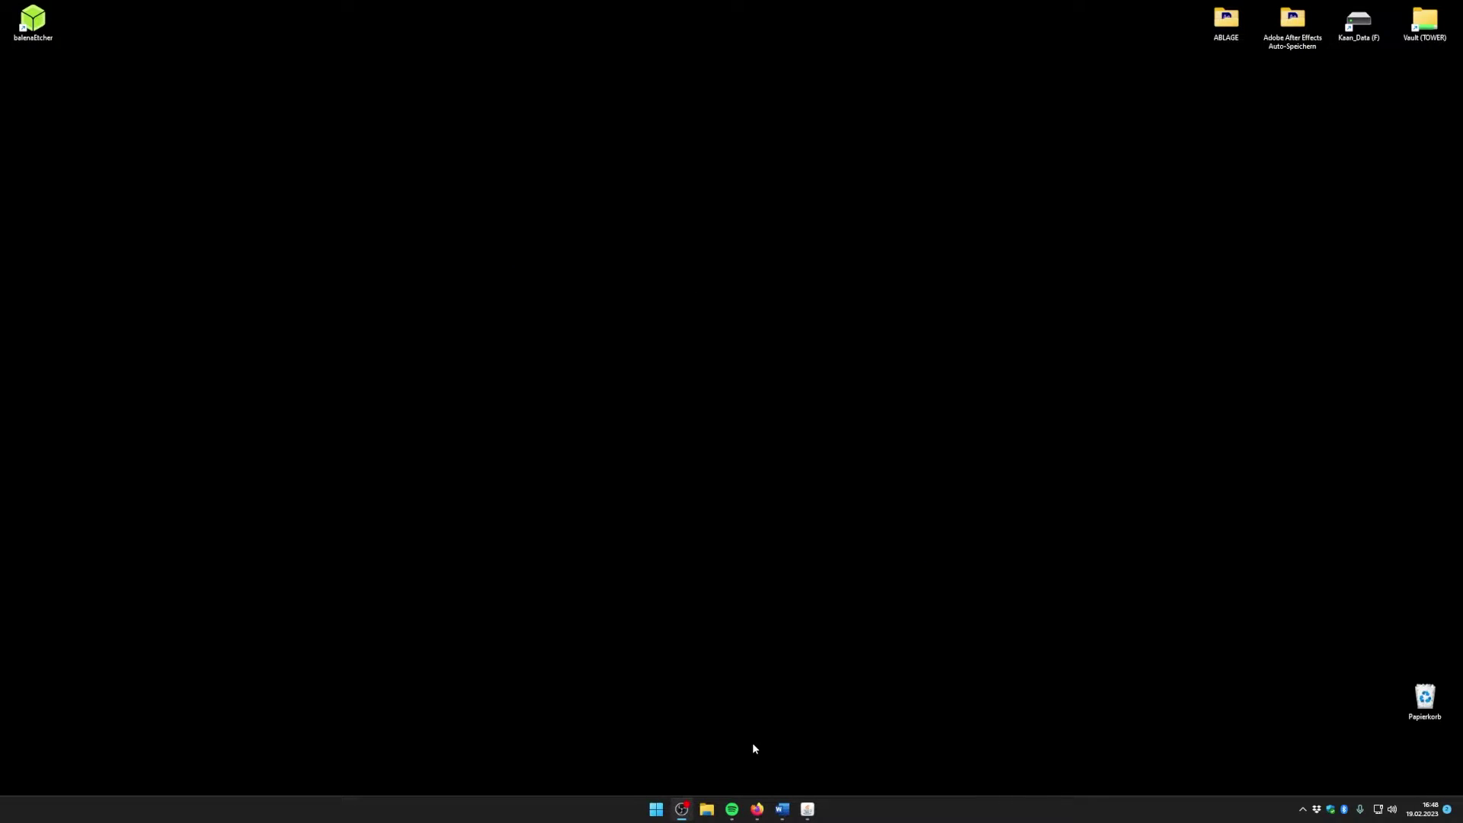
Step: Bring up the iDRAC7 window and check the PowerEdge T320 system model in the summary
{"action": "mouse_move", "coordinate": [763, 814]}
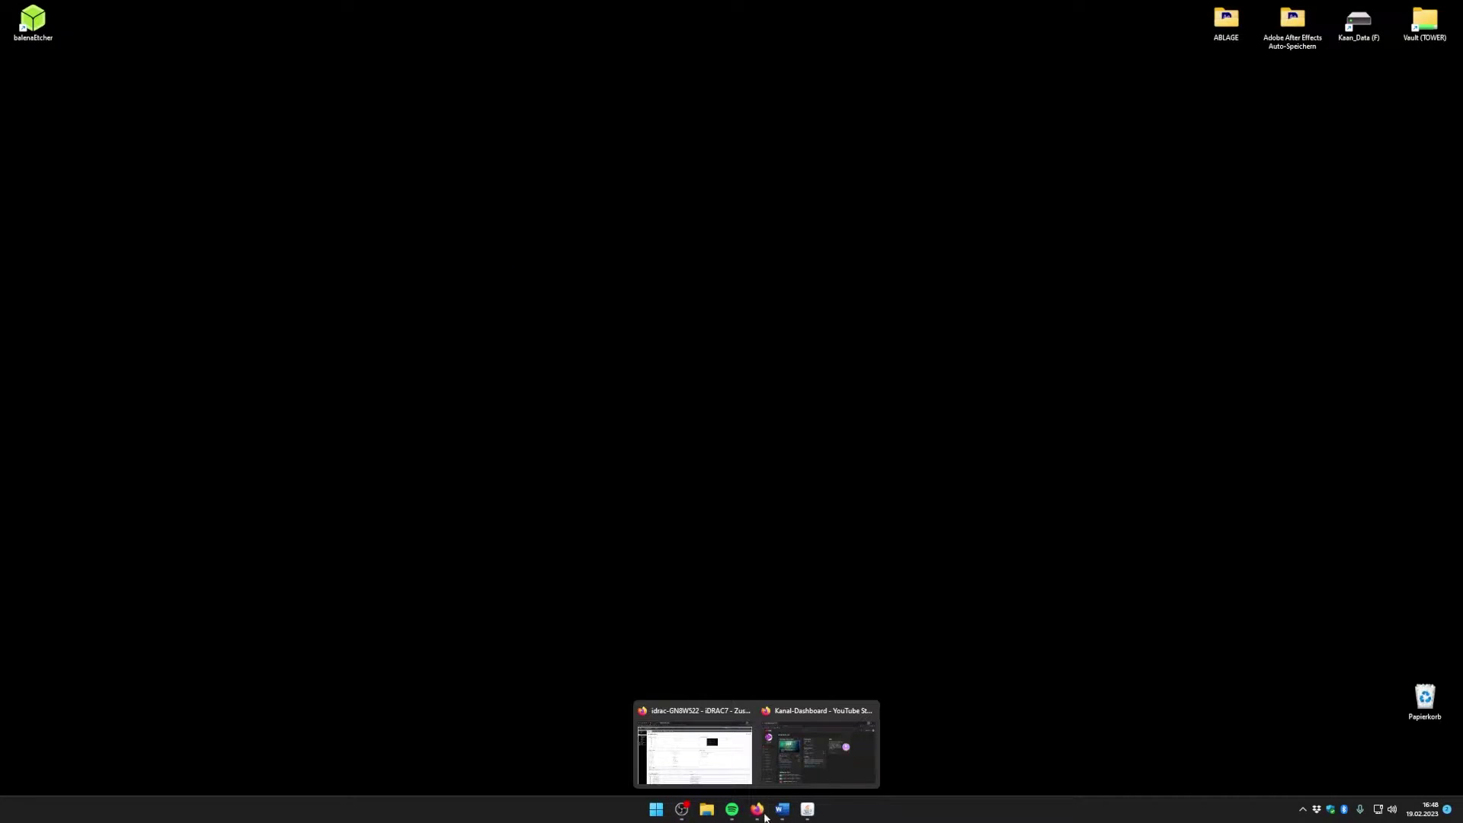
{"action": "left_click", "coordinate": [695, 771]}
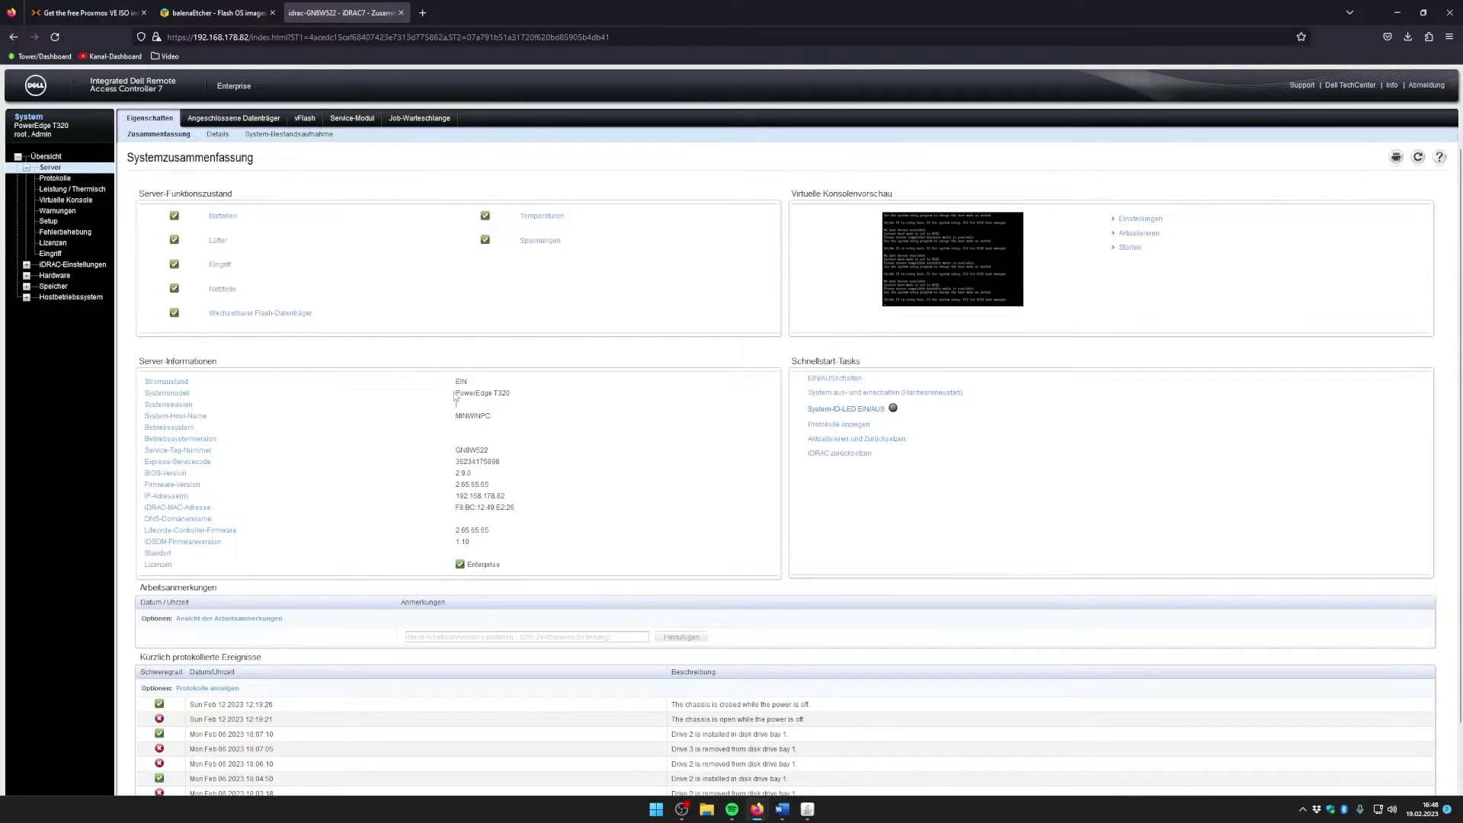
{"action": "left_click_drag", "start_coordinate": [457, 390], "coordinate": [504, 402]}
{"action": "triple_click", "coordinate": [504, 397]}
{"action": "left_click", "coordinate": [462, 414]}
Step: Look over the rest of the summary, then open Leistung / Thermisch showing 84 W draw
{"action": "scroll", "coordinate": [503, 412], "scroll_direction": "down", "scroll_amount": 2}
{"action": "scroll", "coordinate": [499, 435], "scroll_direction": "up", "scroll_amount": 2}
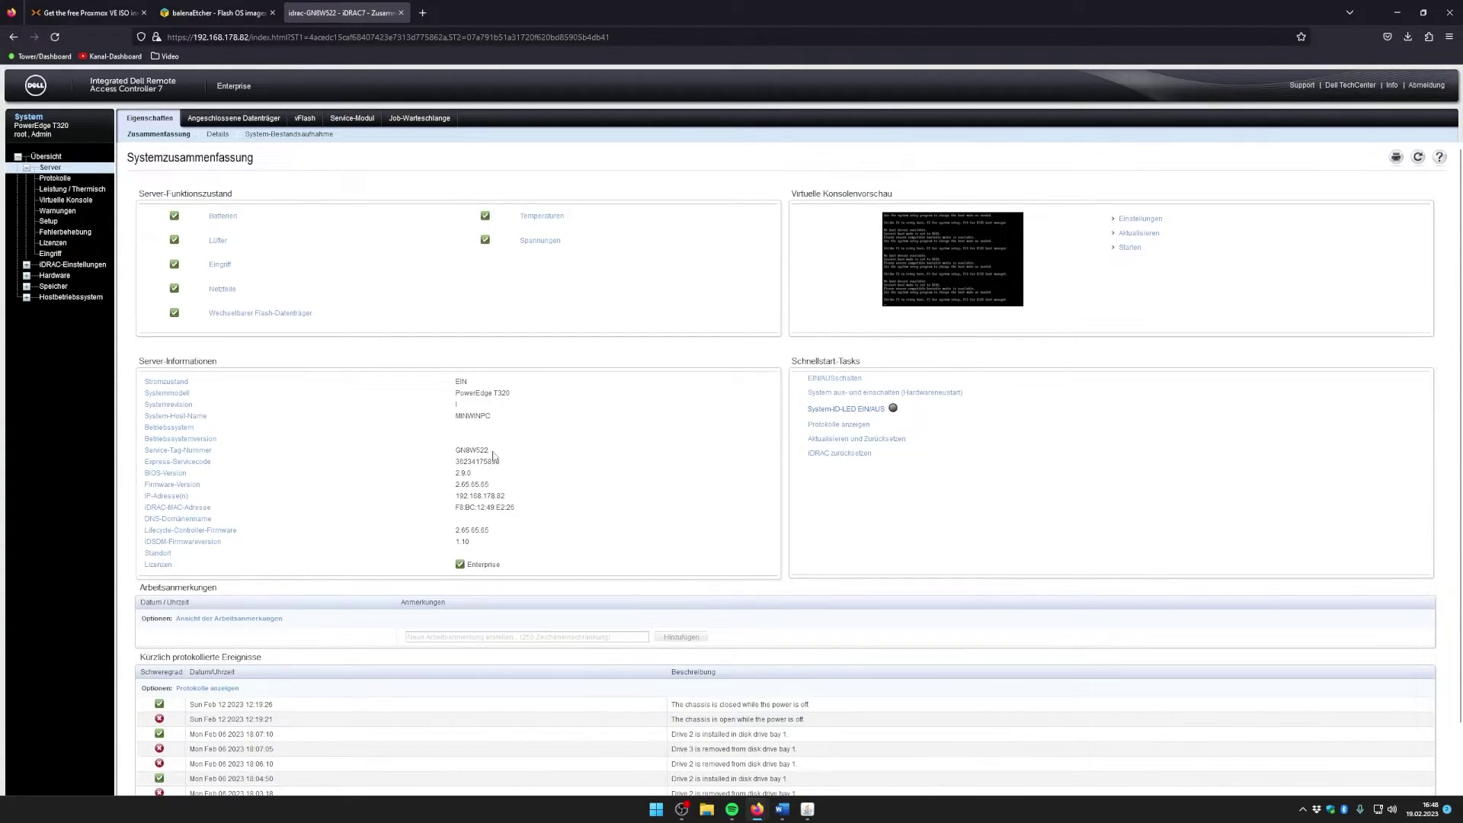
{"action": "scroll", "coordinate": [256, 422], "scroll_direction": "down", "scroll_amount": 1}
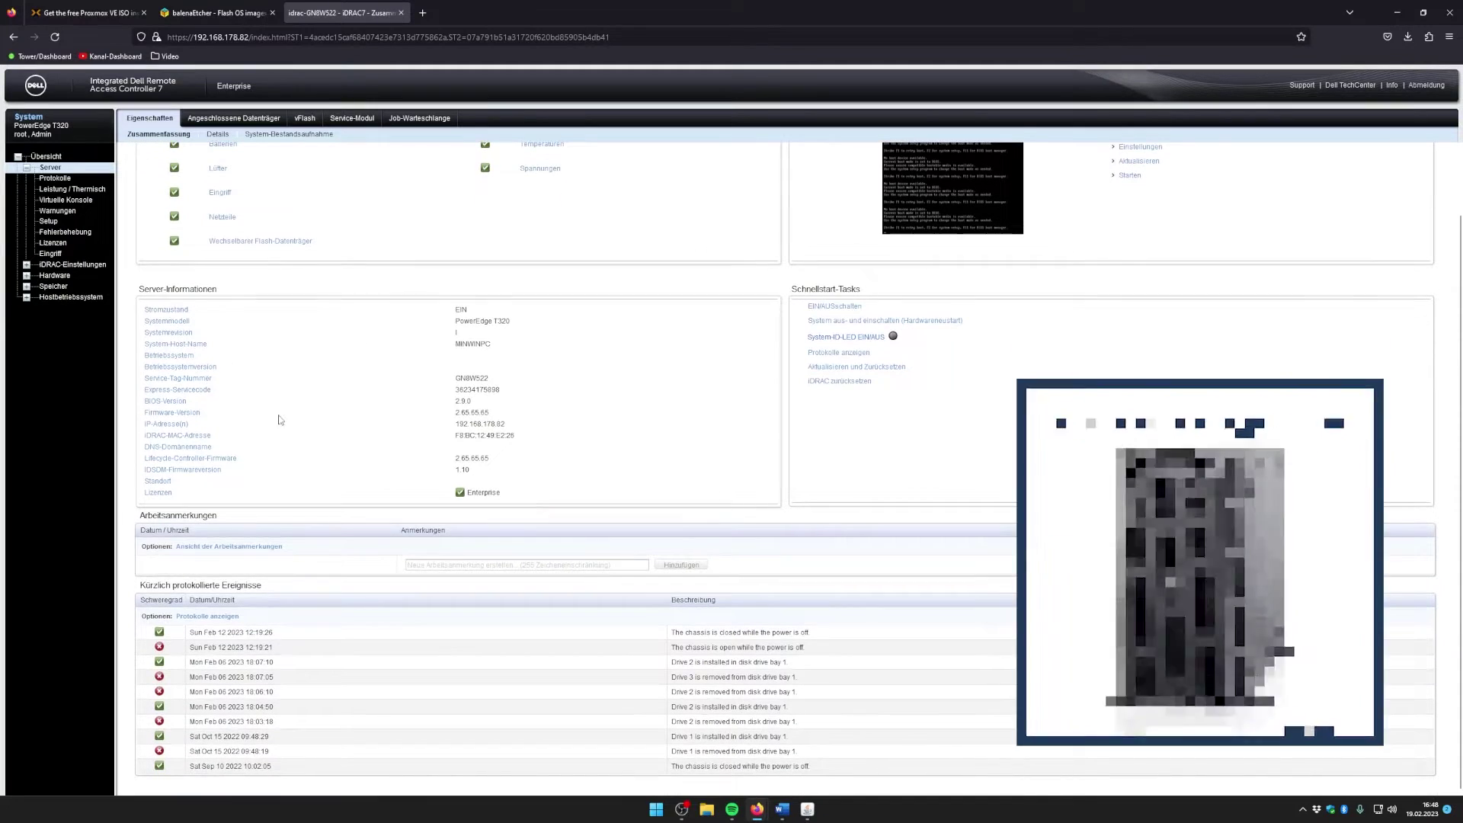
{"action": "scroll", "coordinate": [630, 250], "scroll_direction": "up", "scroll_amount": 1}
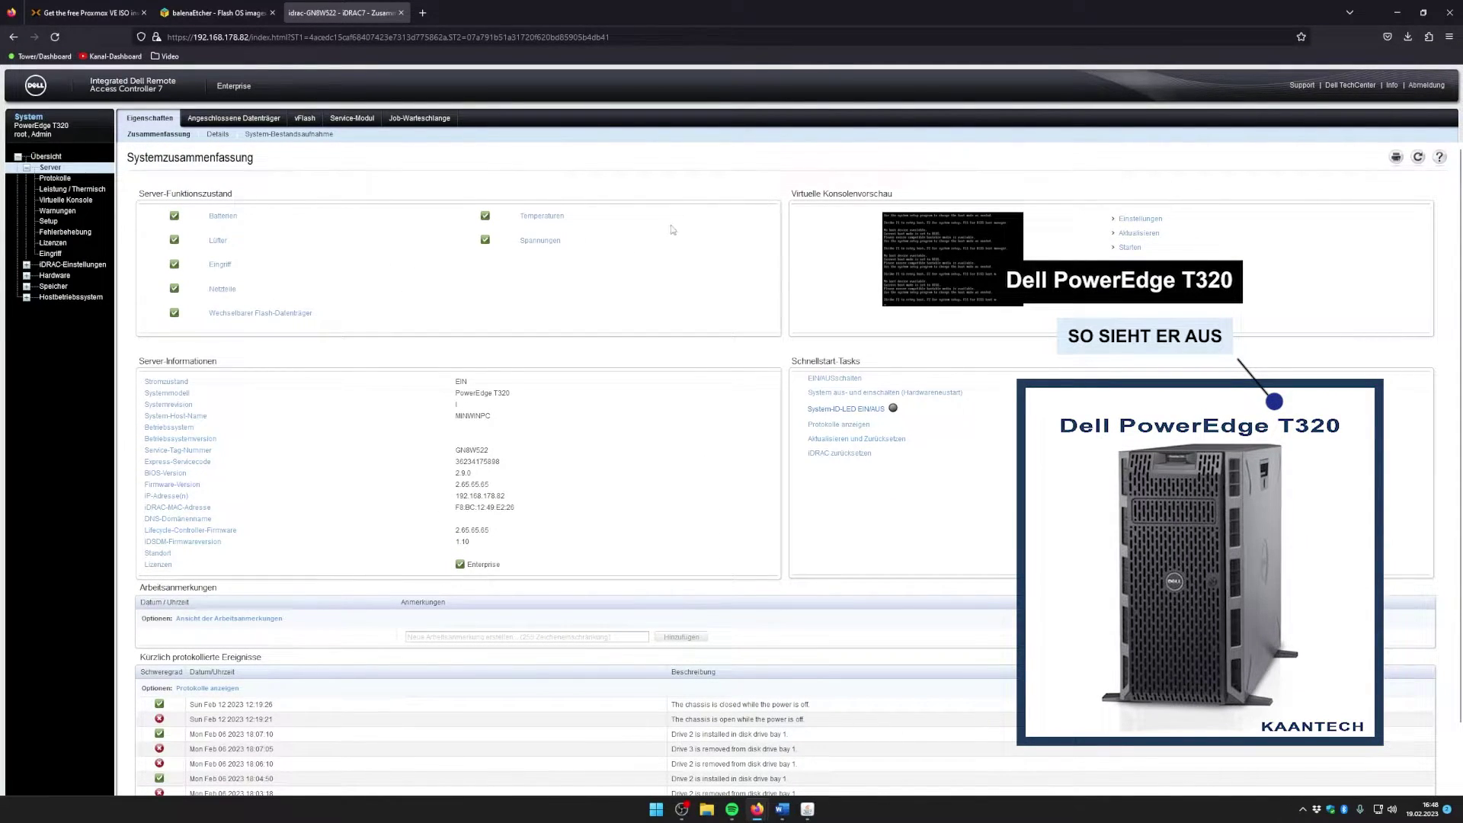
{"action": "left_click", "coordinate": [66, 190]}
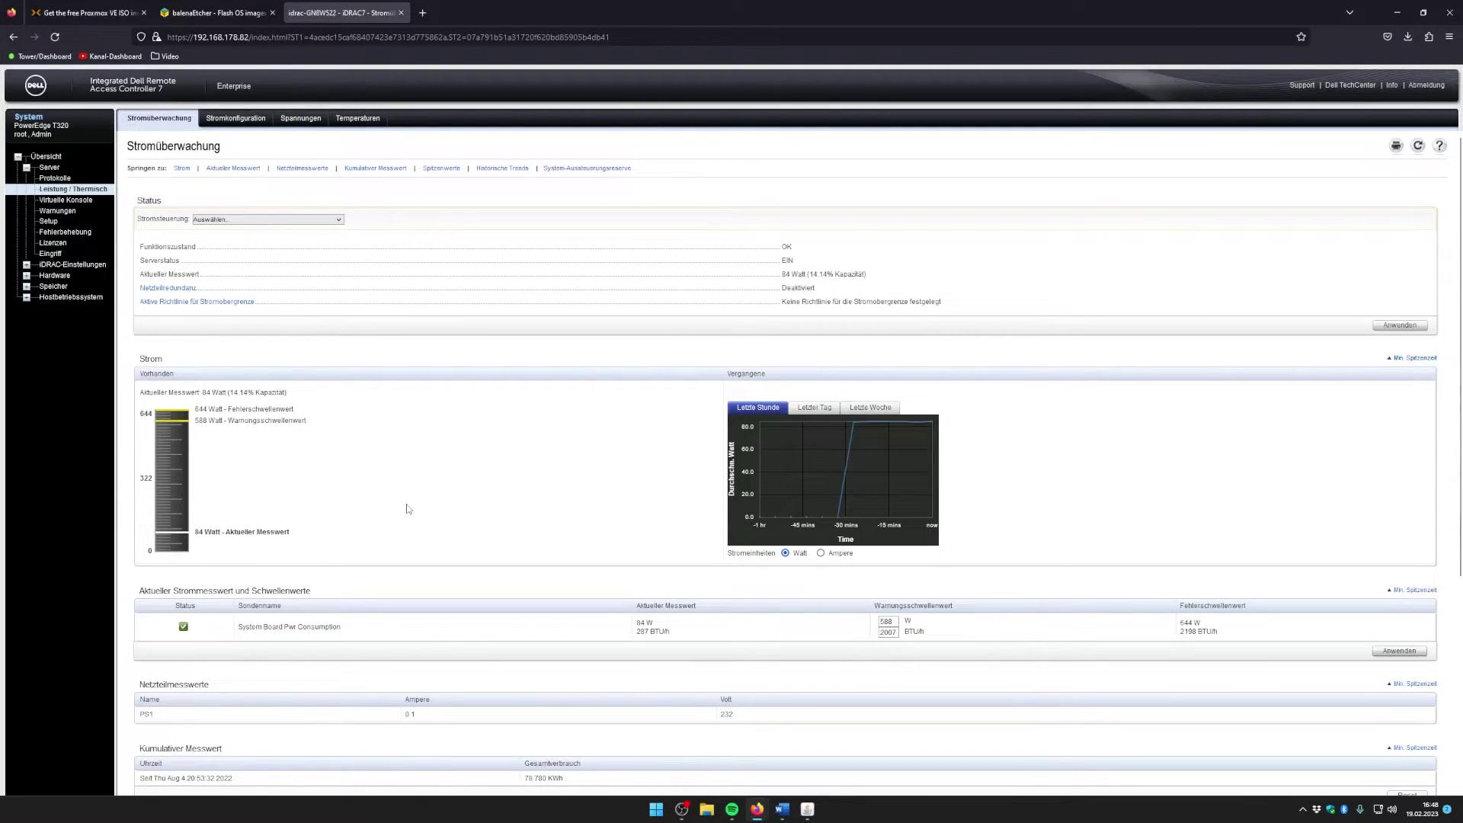
Step: Select the iDRAC's IP address in the URL, then open the Speicher storage section
{"action": "left_click", "coordinate": [248, 38]}
{"action": "left_click", "coordinate": [247, 38]}
{"action": "left_click_drag", "start_coordinate": [248, 38], "coordinate": [156, 39]}
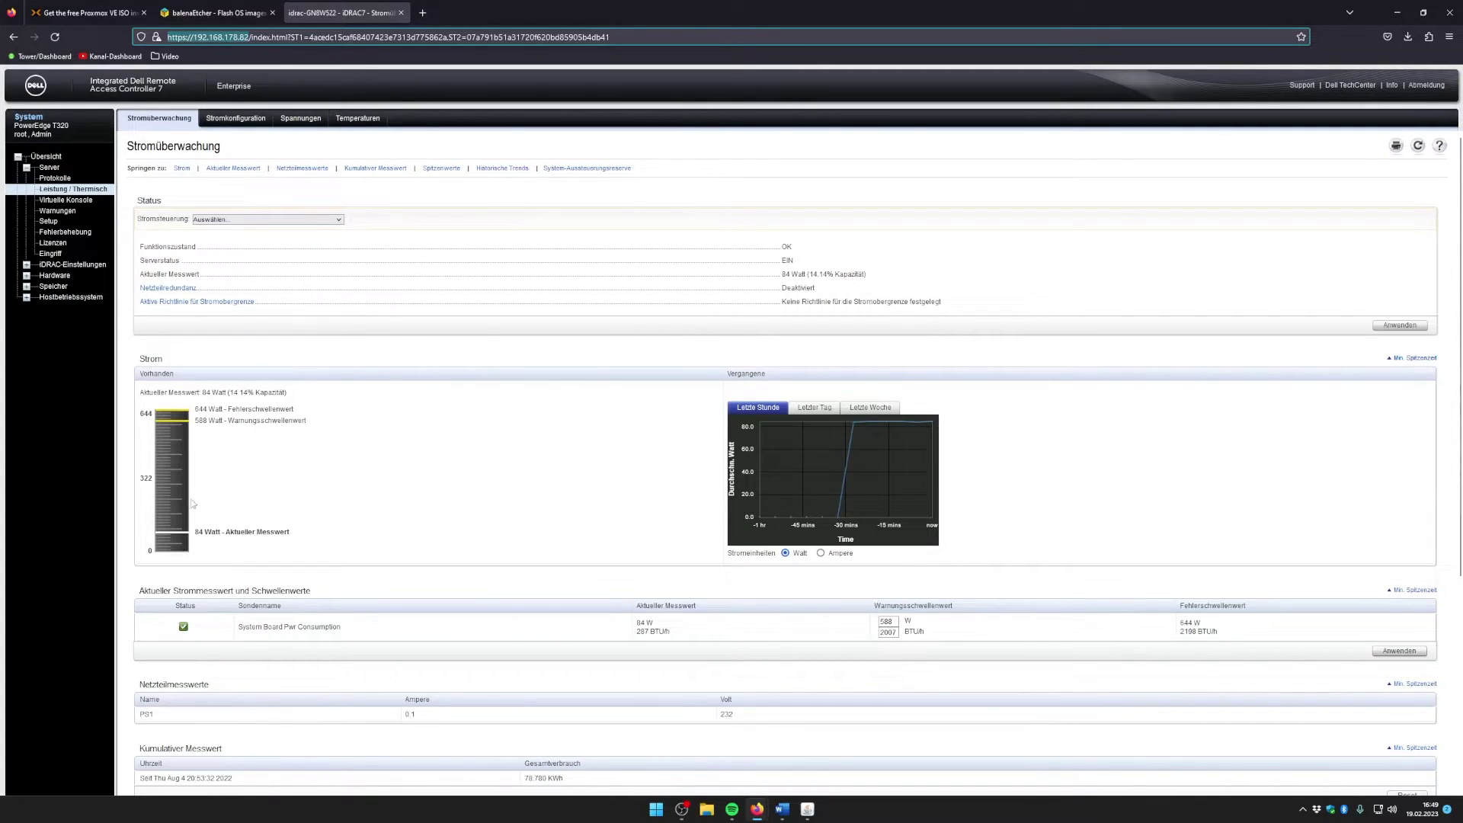
{"action": "left_click", "coordinate": [103, 84]}
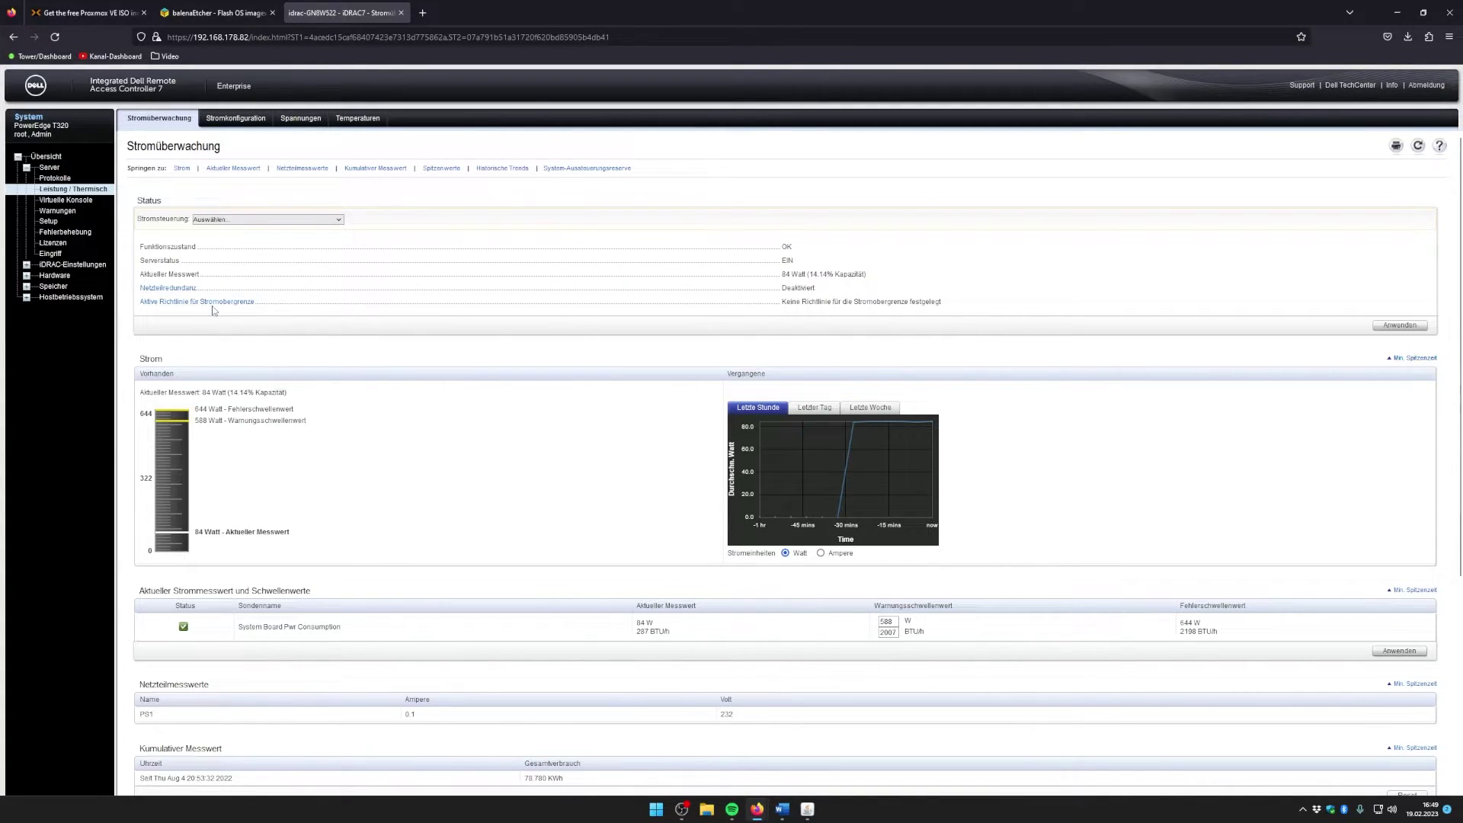
{"action": "left_click", "coordinate": [19, 288]}
Step: Inspect Physische Festplatten: three online 931.00 GB SAS disks, 0:1:0 to 0:1:2
{"action": "left_click", "coordinate": [73, 297]}
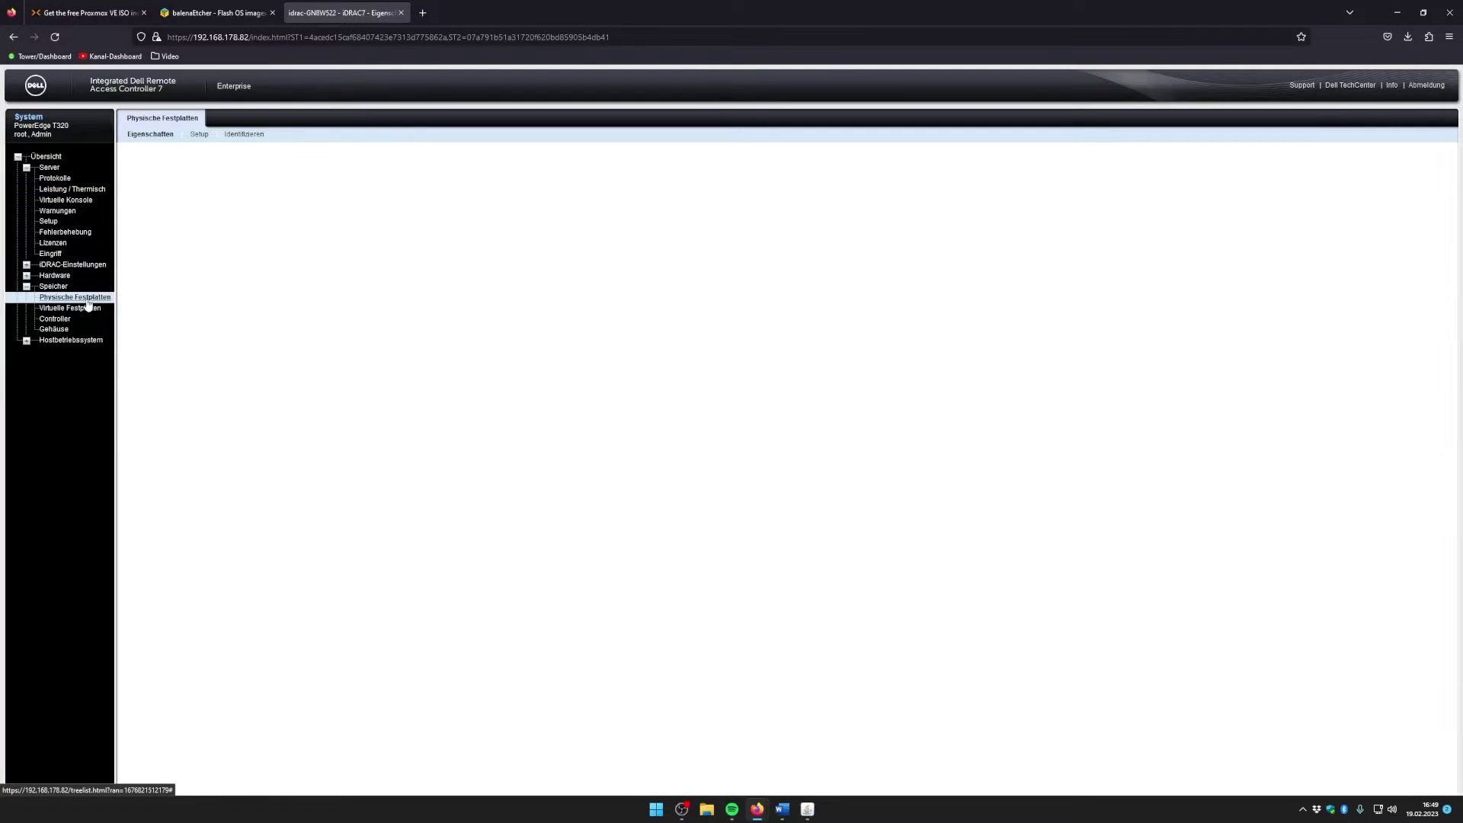
{"action": "left_click_drag", "start_coordinate": [263, 386], "coordinate": [355, 435]}
{"action": "left_click", "coordinate": [407, 390]}
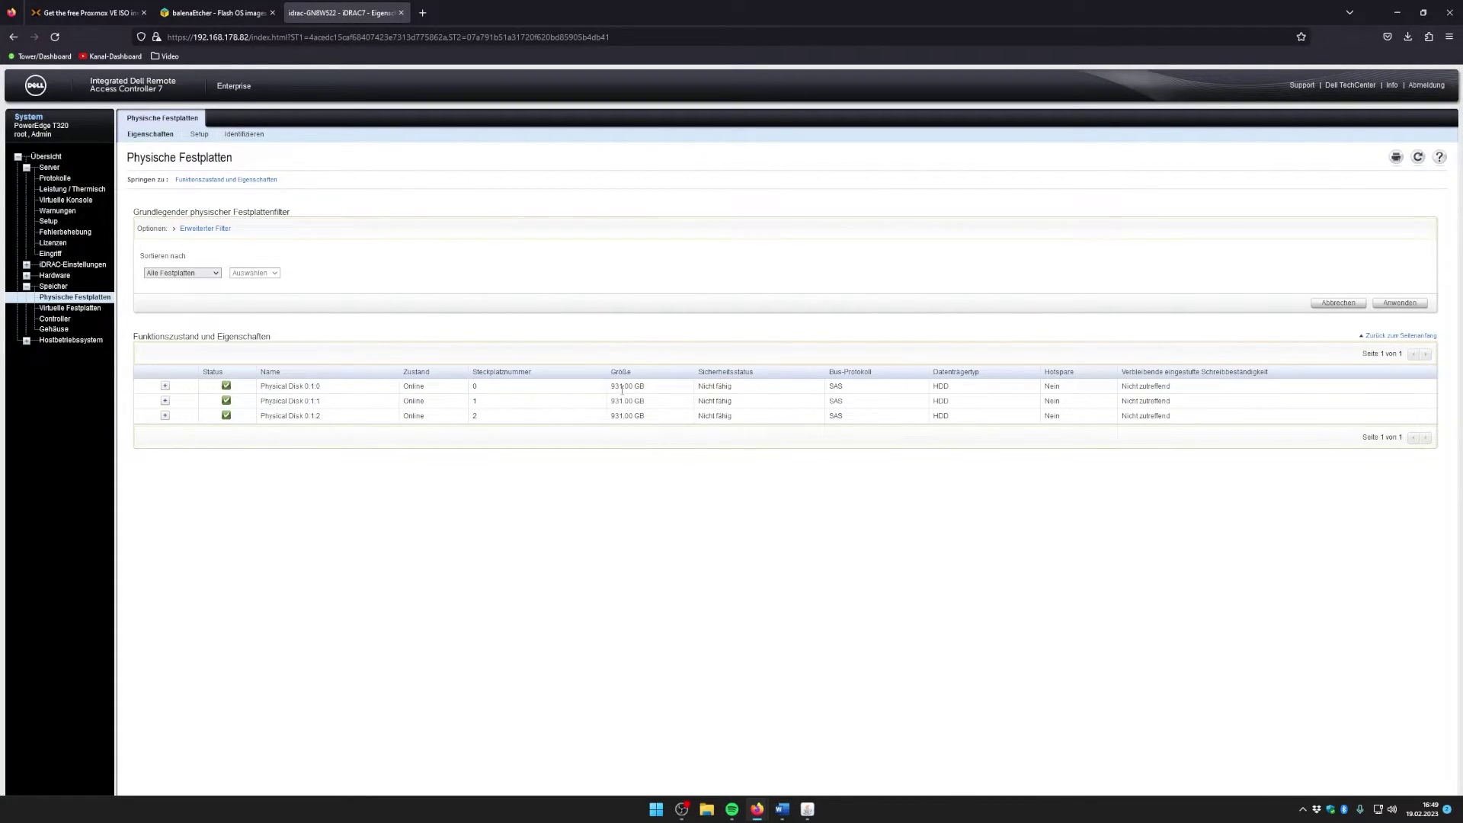
{"action": "left_click_drag", "start_coordinate": [609, 386], "coordinate": [655, 420]}
{"action": "left_click", "coordinate": [657, 393]}
{"action": "left_click", "coordinate": [649, 421]}
{"action": "double_click", "coordinate": [835, 386]}
Step: Open the Controller page and inspect the PERC H710P Adapter, RAID Controller in Slot 6
{"action": "left_click", "coordinate": [57, 319]}
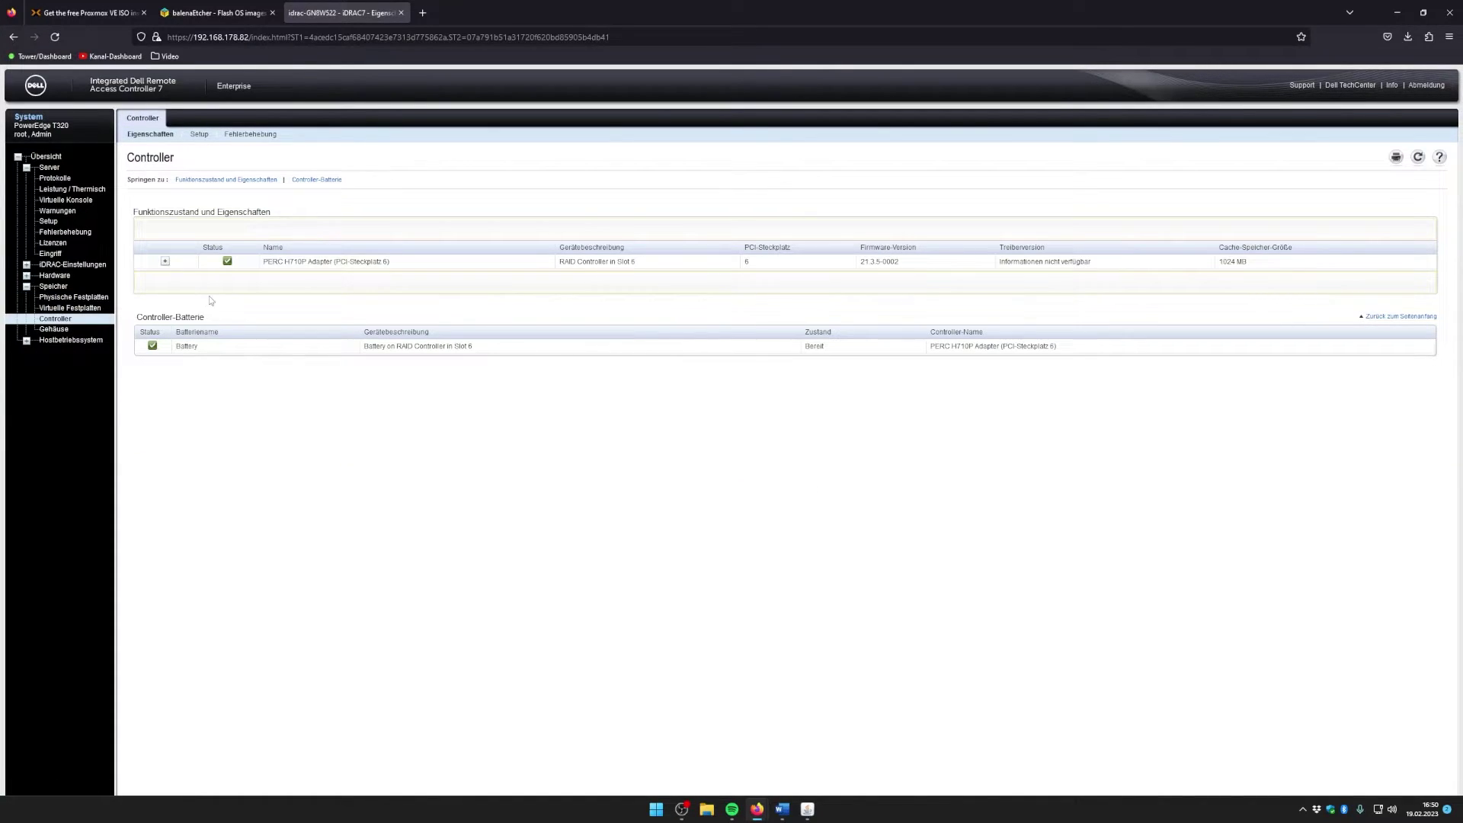
{"action": "left_click_drag", "start_coordinate": [264, 267], "coordinate": [394, 267]}
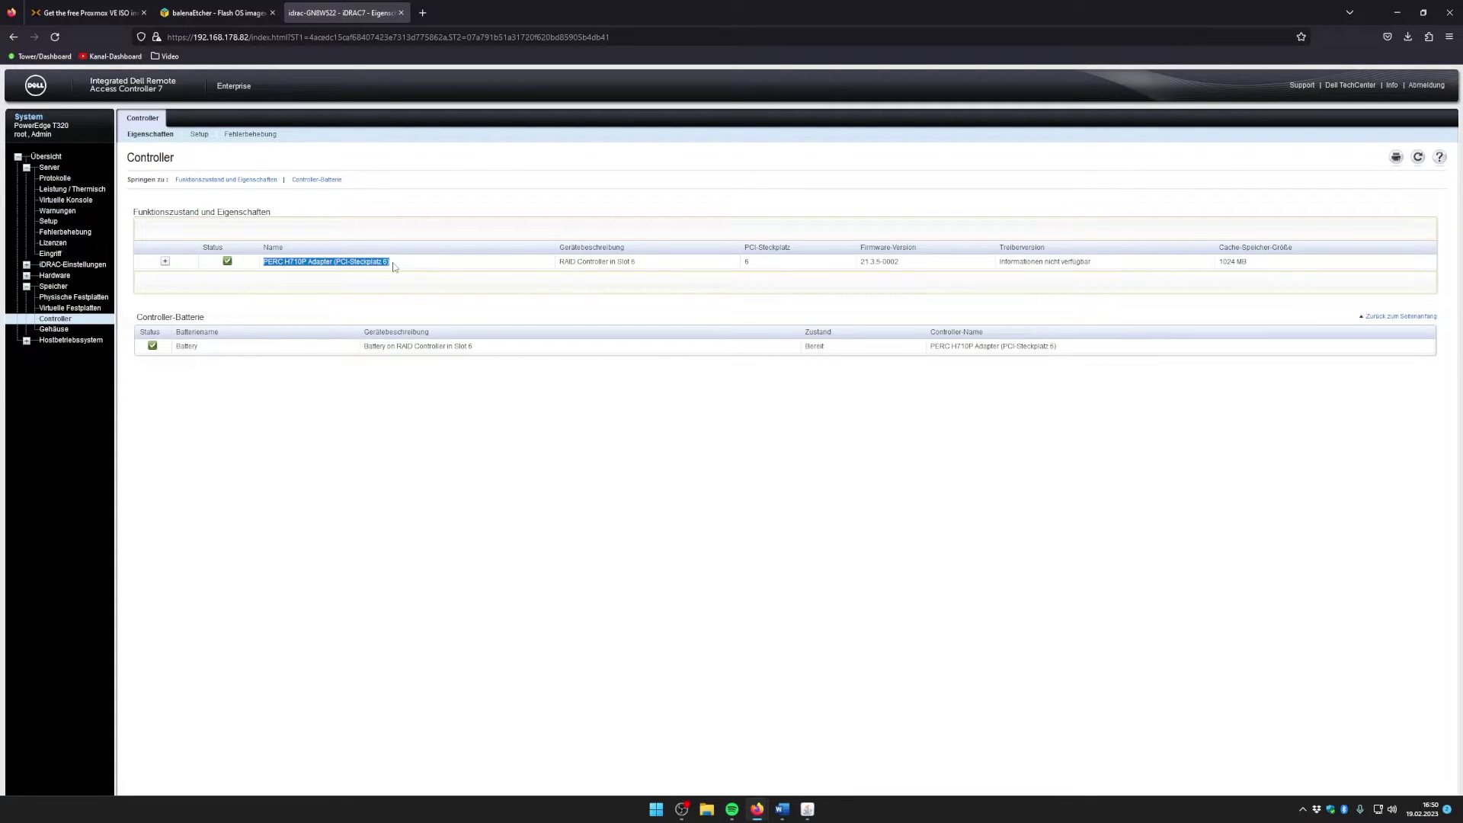
{"action": "left_click", "coordinate": [445, 269]}
{"action": "left_click_drag", "start_coordinate": [558, 266], "coordinate": [648, 263]}
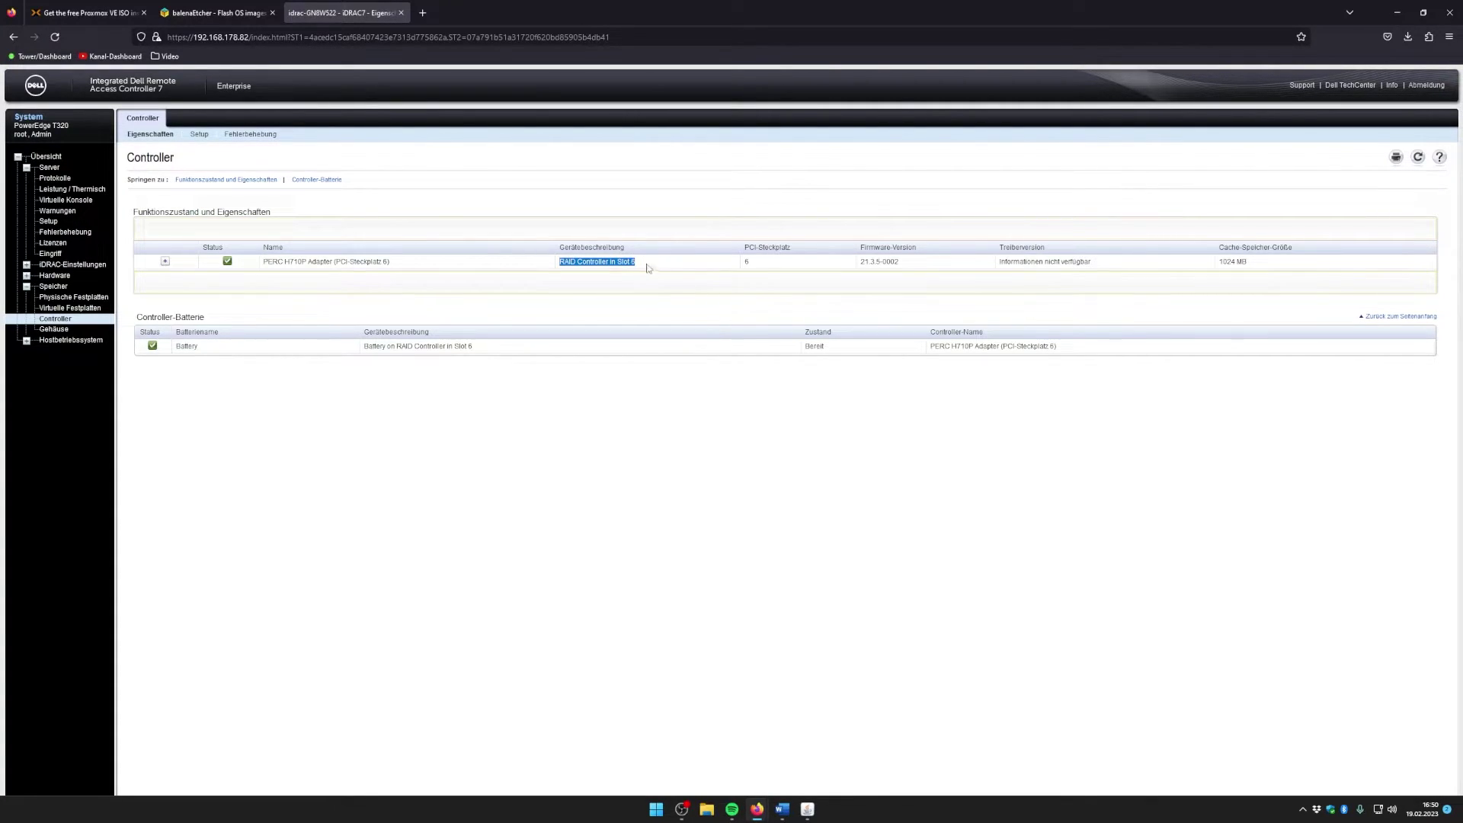
{"action": "left_click", "coordinate": [631, 261]}
{"action": "left_click_drag", "start_coordinate": [618, 262], "coordinate": [639, 265]}
{"action": "left_click", "coordinate": [645, 264]}
{"action": "left_click_drag", "start_coordinate": [289, 261], "coordinate": [310, 261]}
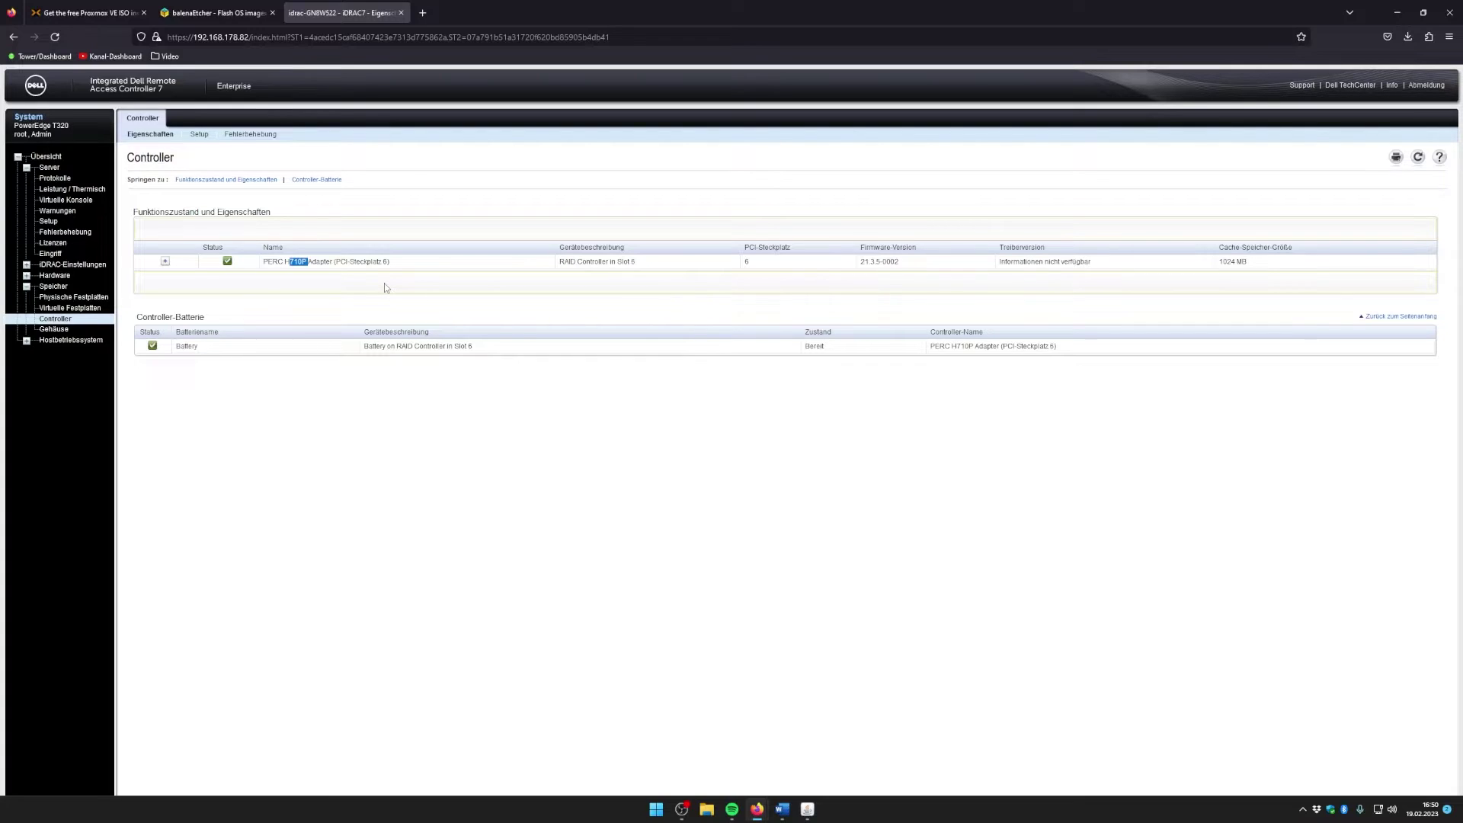
Step: Expand and collapse the controller's Erweiterte Eigenschaften, then select and deselect its name
{"action": "left_click", "coordinate": [165, 263]}
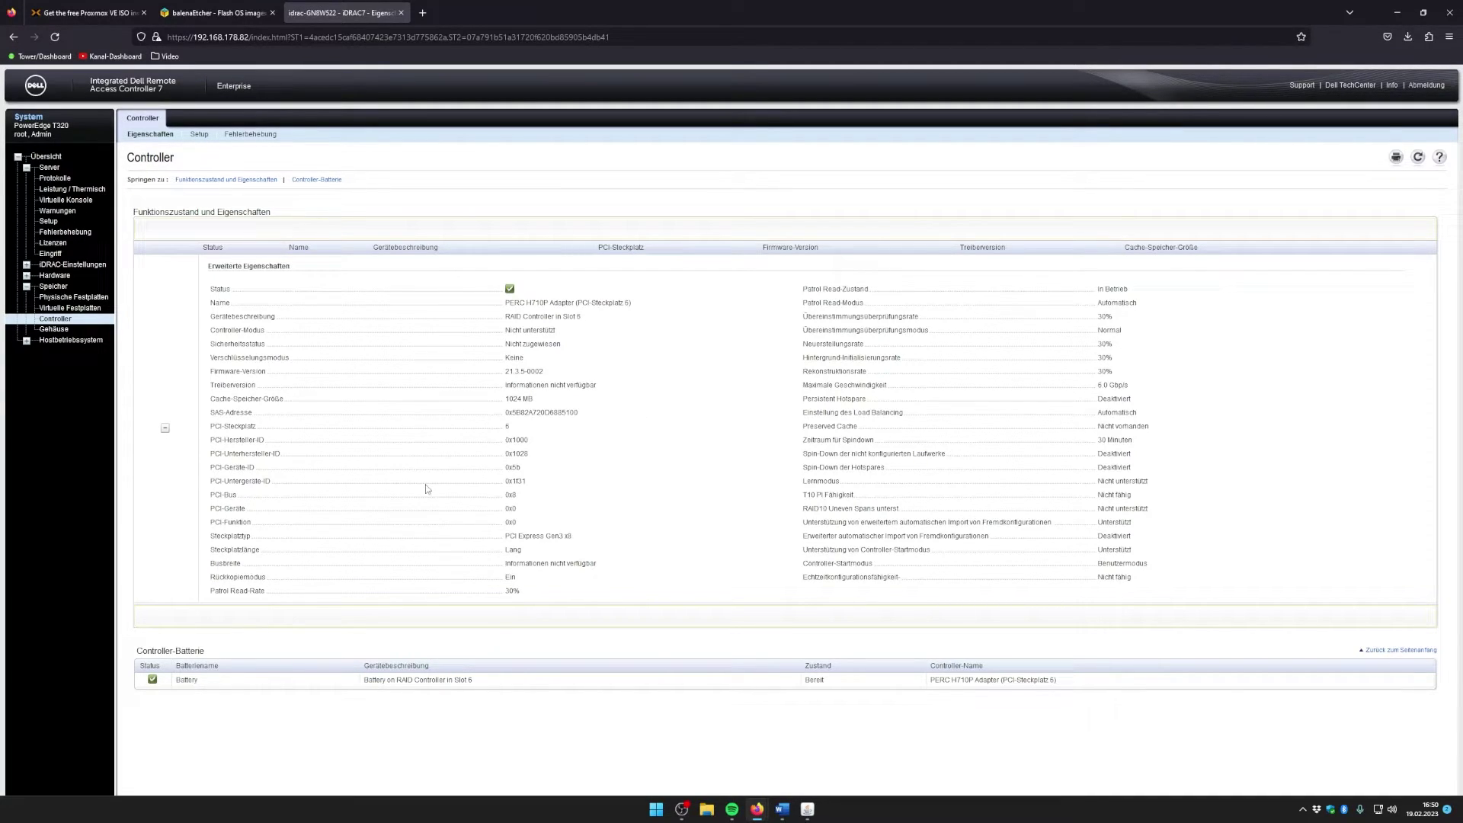
{"action": "left_click", "coordinate": [165, 428]}
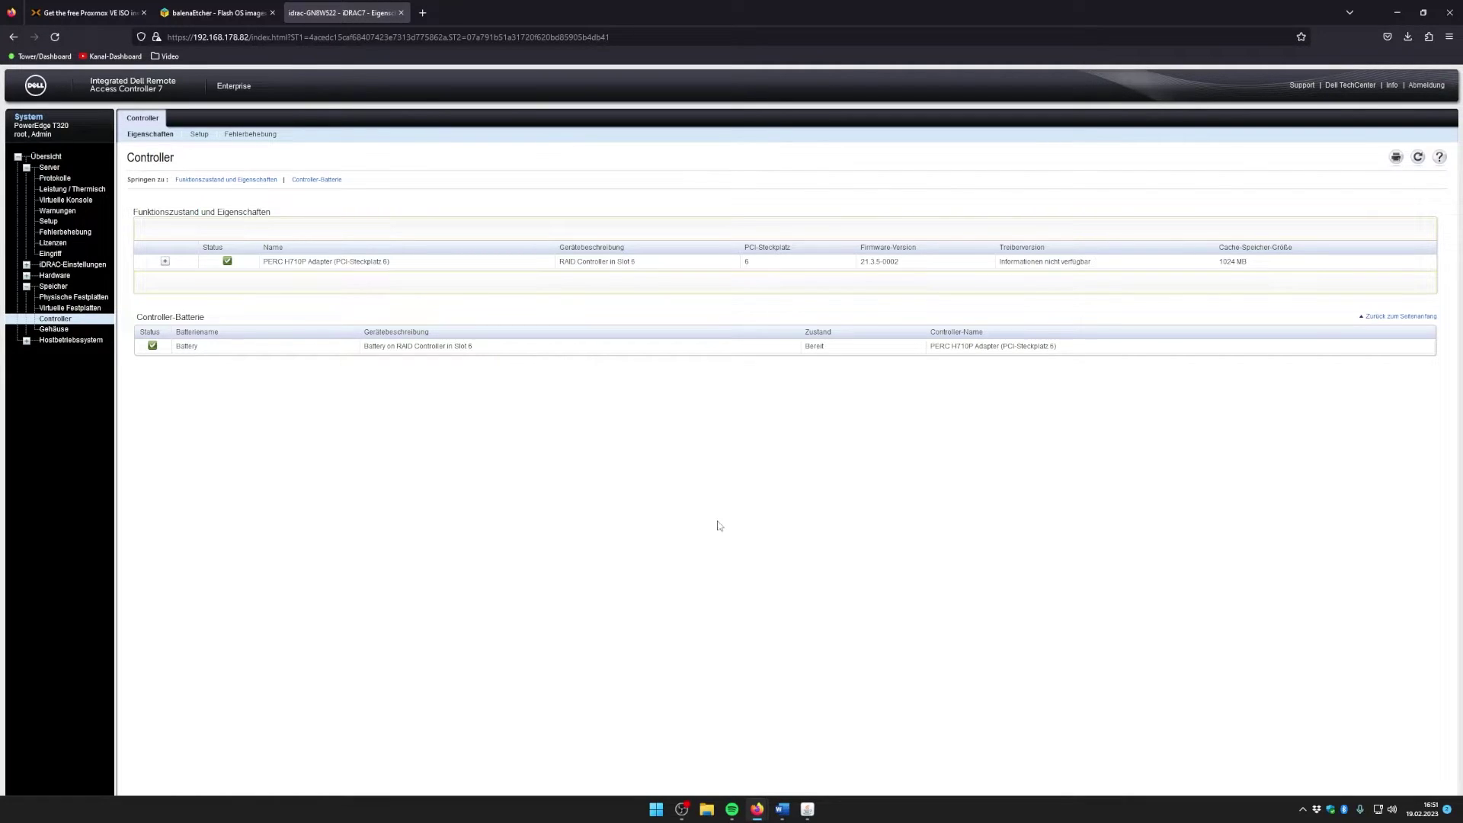
{"action": "left_click_drag", "start_coordinate": [264, 261], "coordinate": [414, 265]}
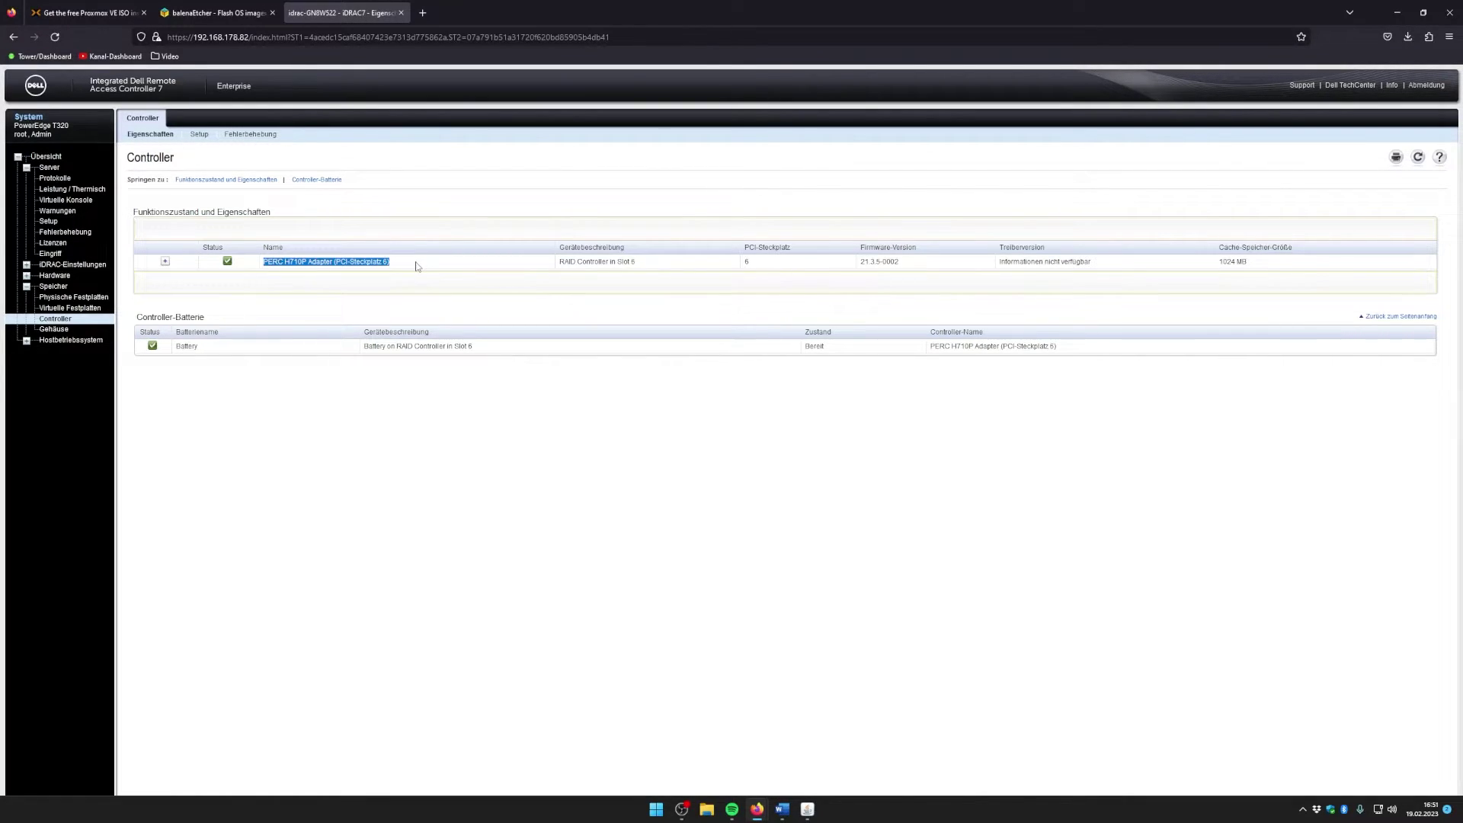
{"action": "left_click", "coordinate": [535, 519]}
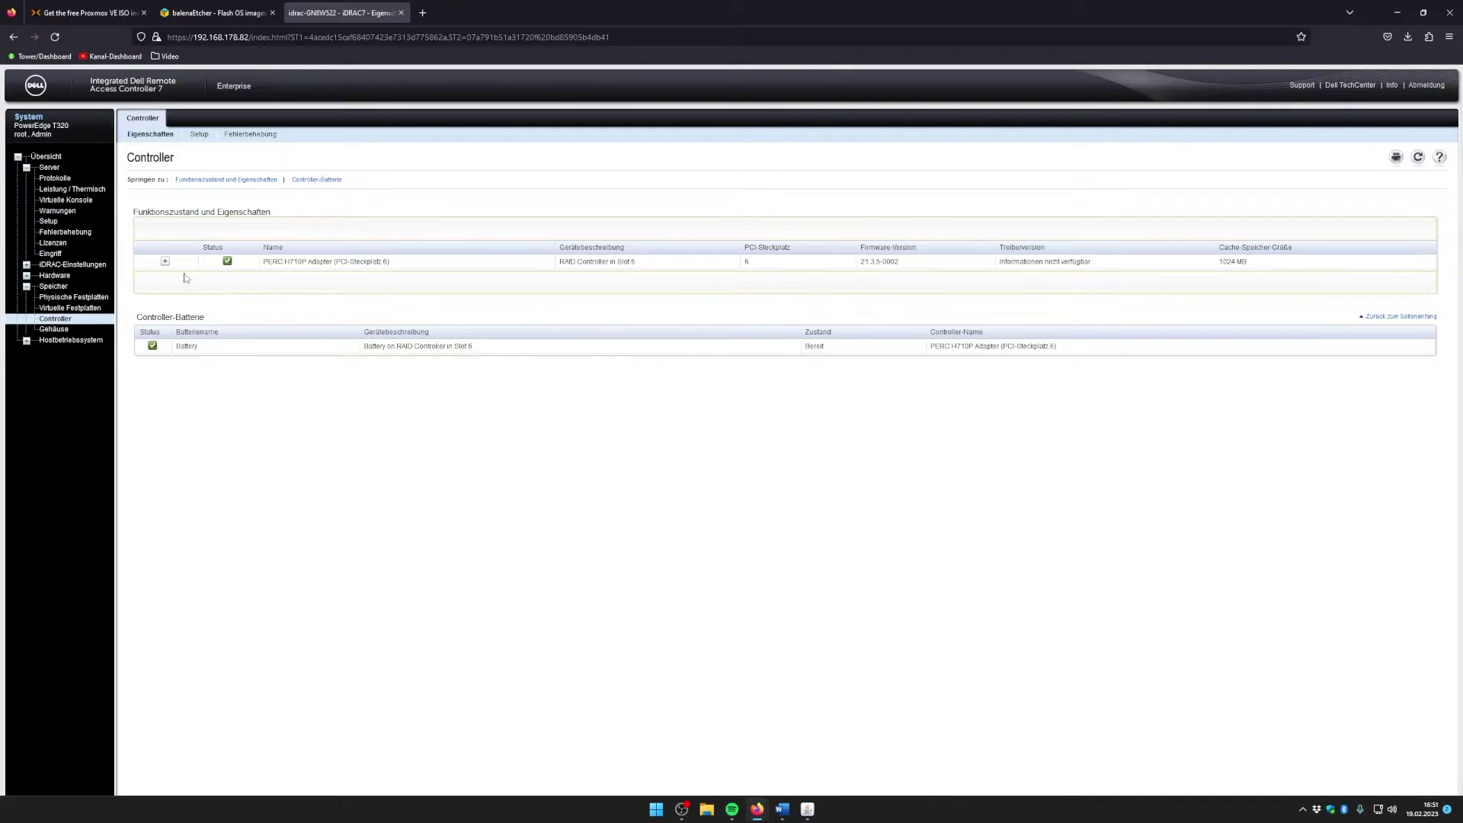
Step: Compare the virtual and physical disk lists, confirming three 931.00 GB RAID-0 virtual disks
{"action": "left_click", "coordinate": [70, 309]}
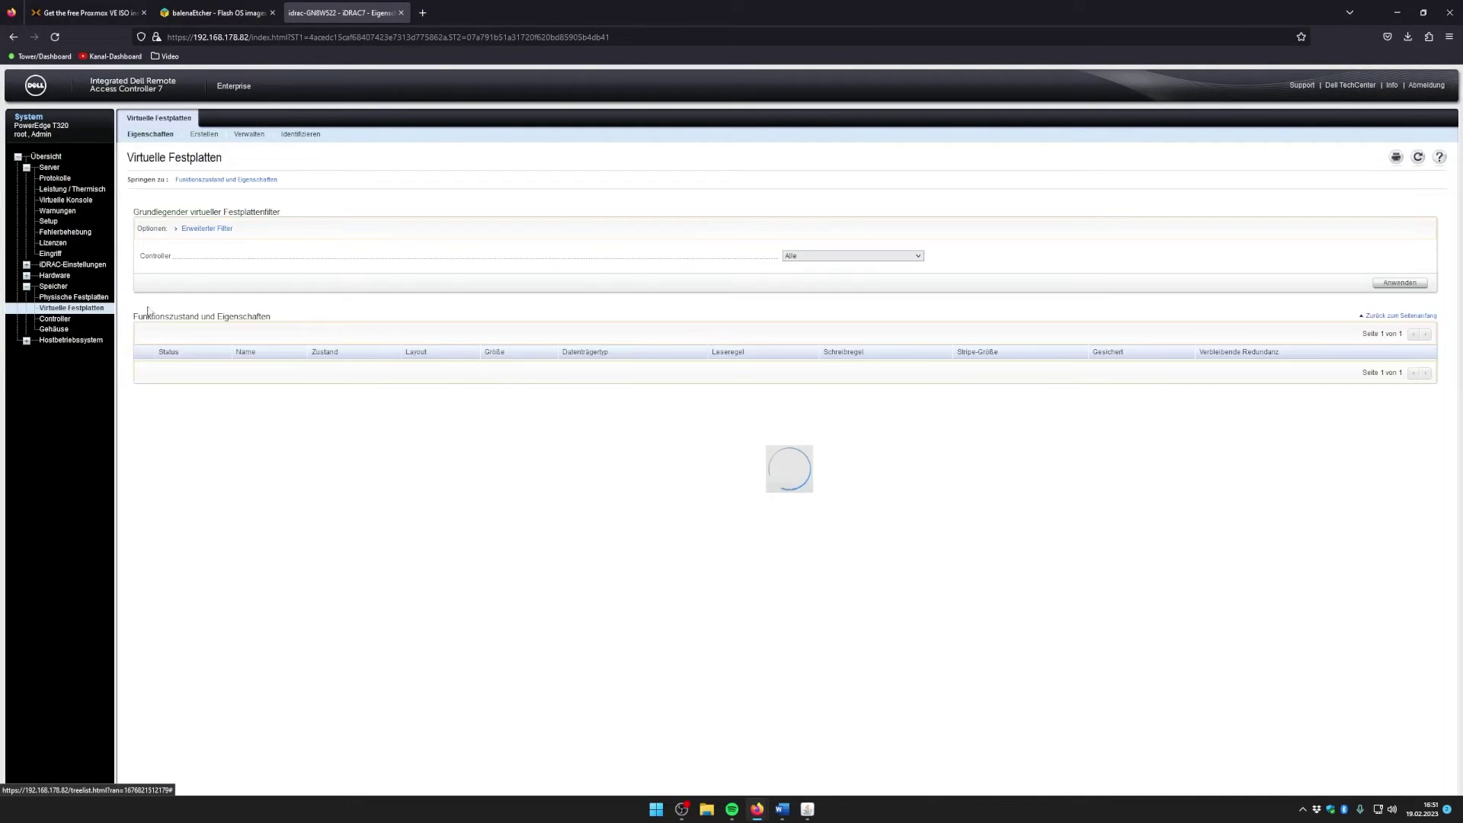
{"action": "left_click_drag", "start_coordinate": [266, 366], "coordinate": [324, 398]}
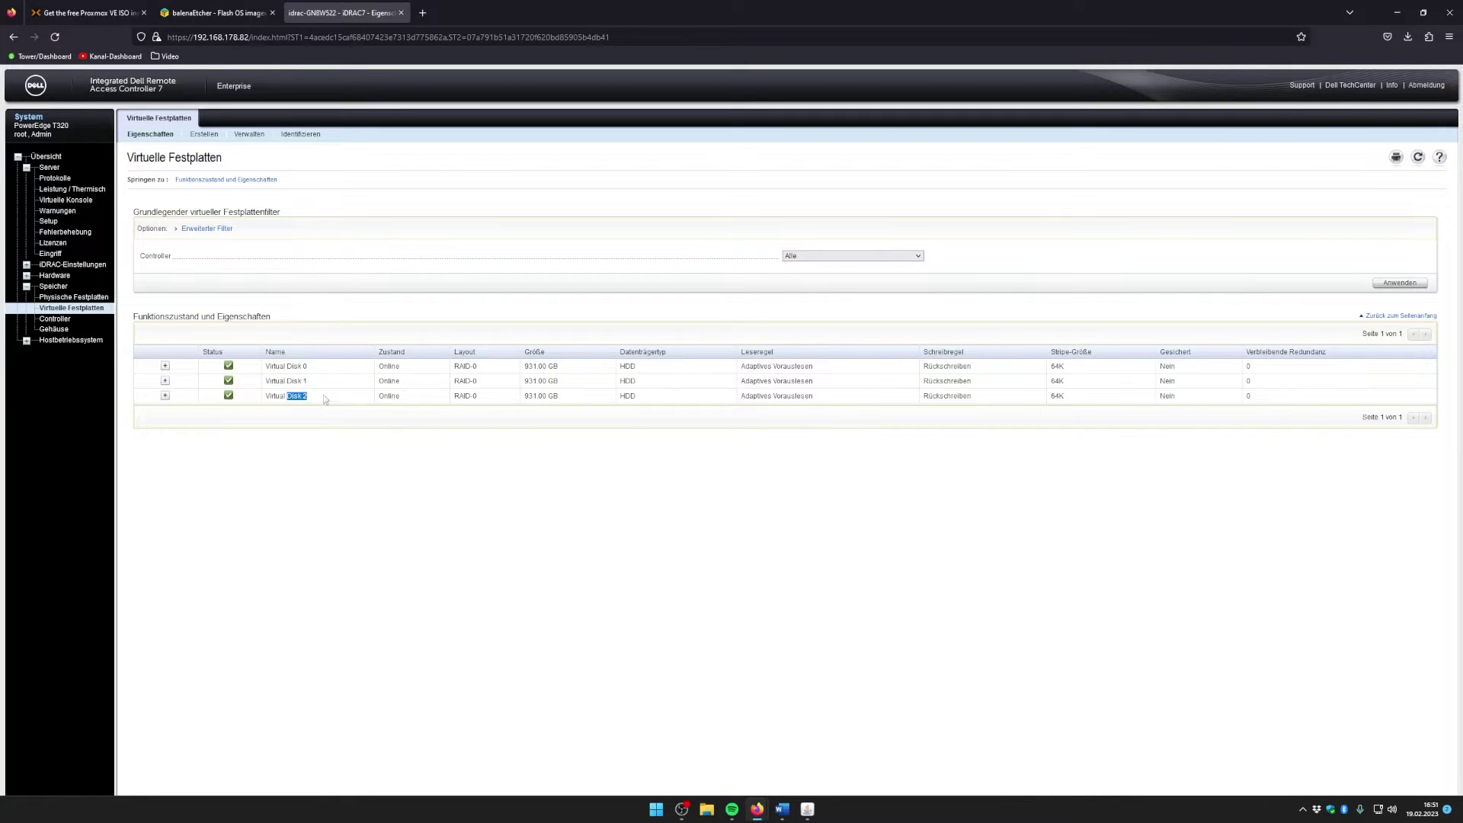
{"action": "left_click", "coordinate": [73, 297]}
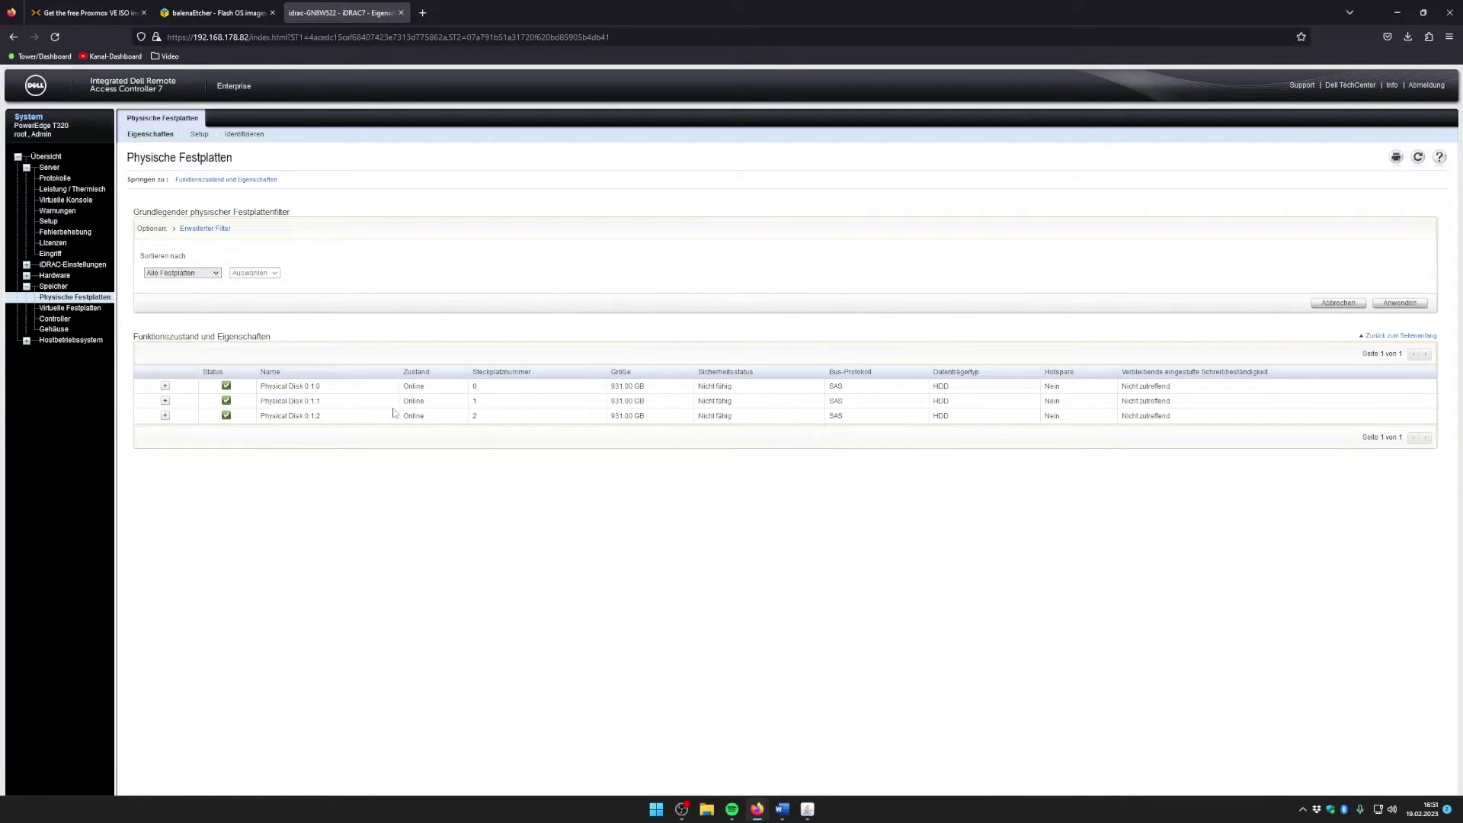
{"action": "left_click_drag", "start_coordinate": [263, 391], "coordinate": [332, 439]}
{"action": "left_click", "coordinate": [286, 493]}
{"action": "left_click", "coordinate": [73, 308]}
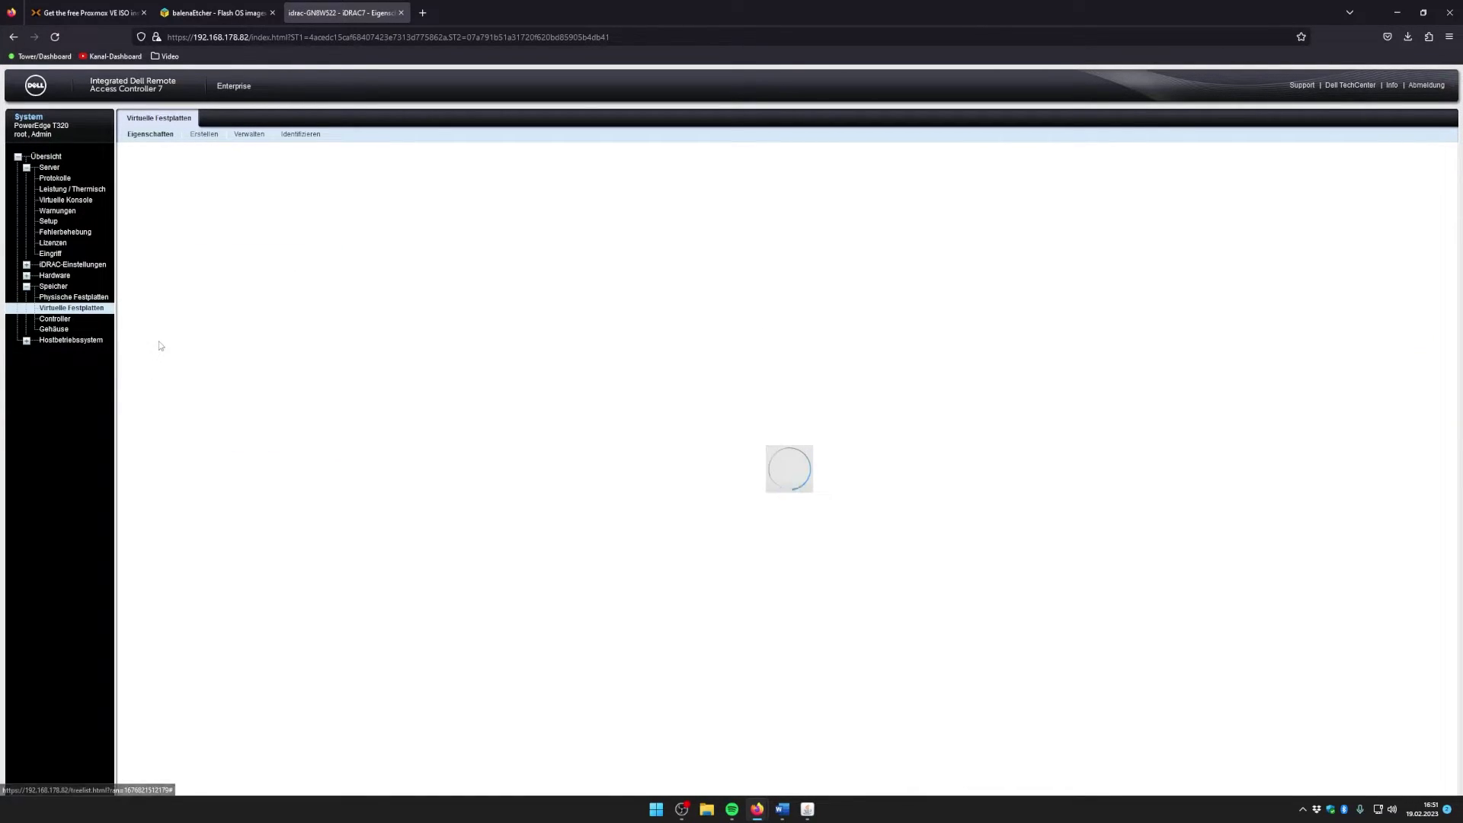
{"action": "left_click_drag", "start_coordinate": [267, 369], "coordinate": [459, 366]}
{"action": "left_click", "coordinate": [433, 387]}
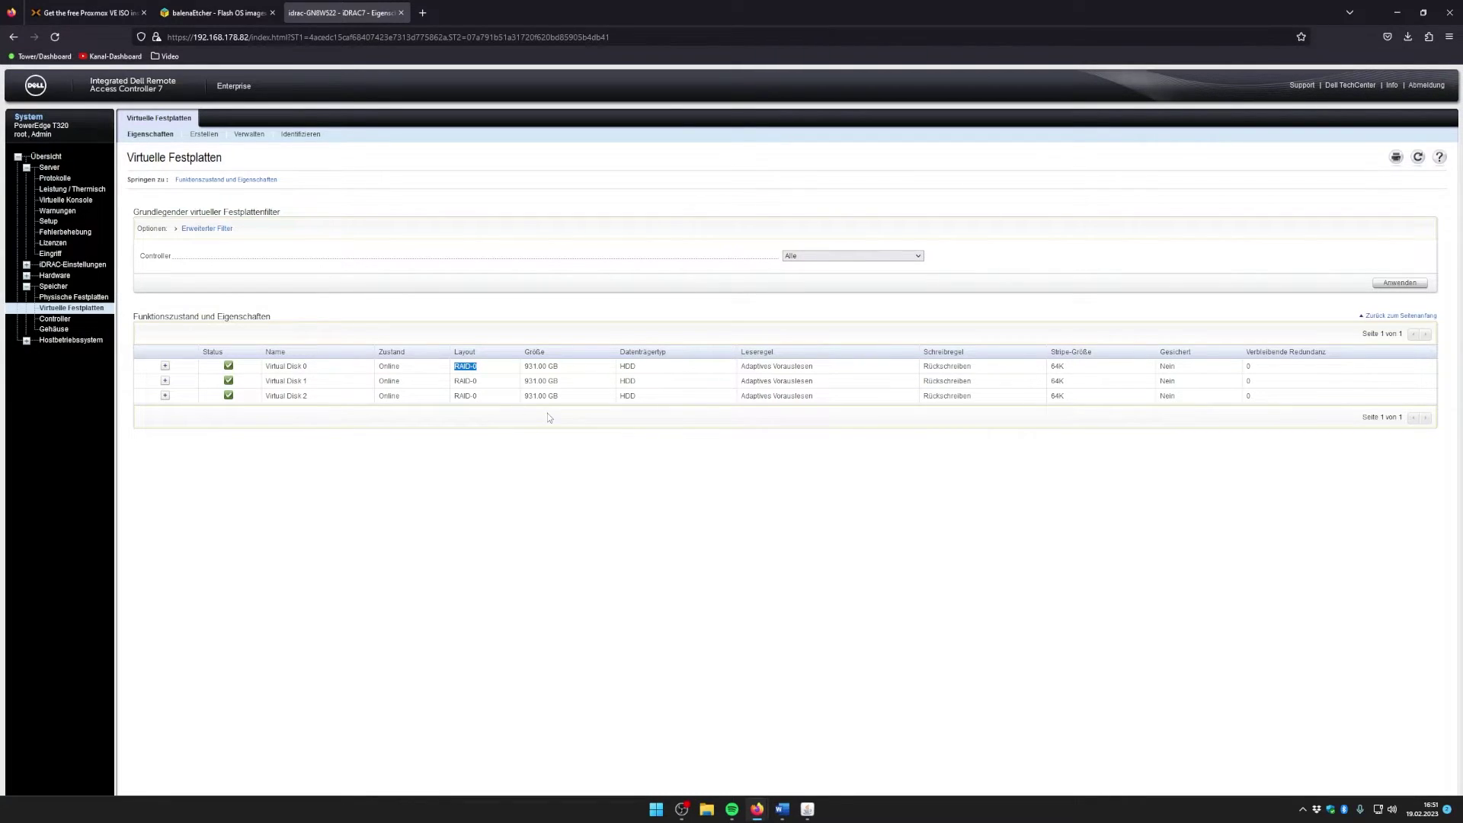
{"action": "left_click", "coordinate": [483, 384]}
Step: Check memory under Hardware (192.00 GB maximum, DDR-3 DIMMs), then return to the Server summary
{"action": "left_click", "coordinate": [27, 287]}
{"action": "left_click", "coordinate": [50, 276]}
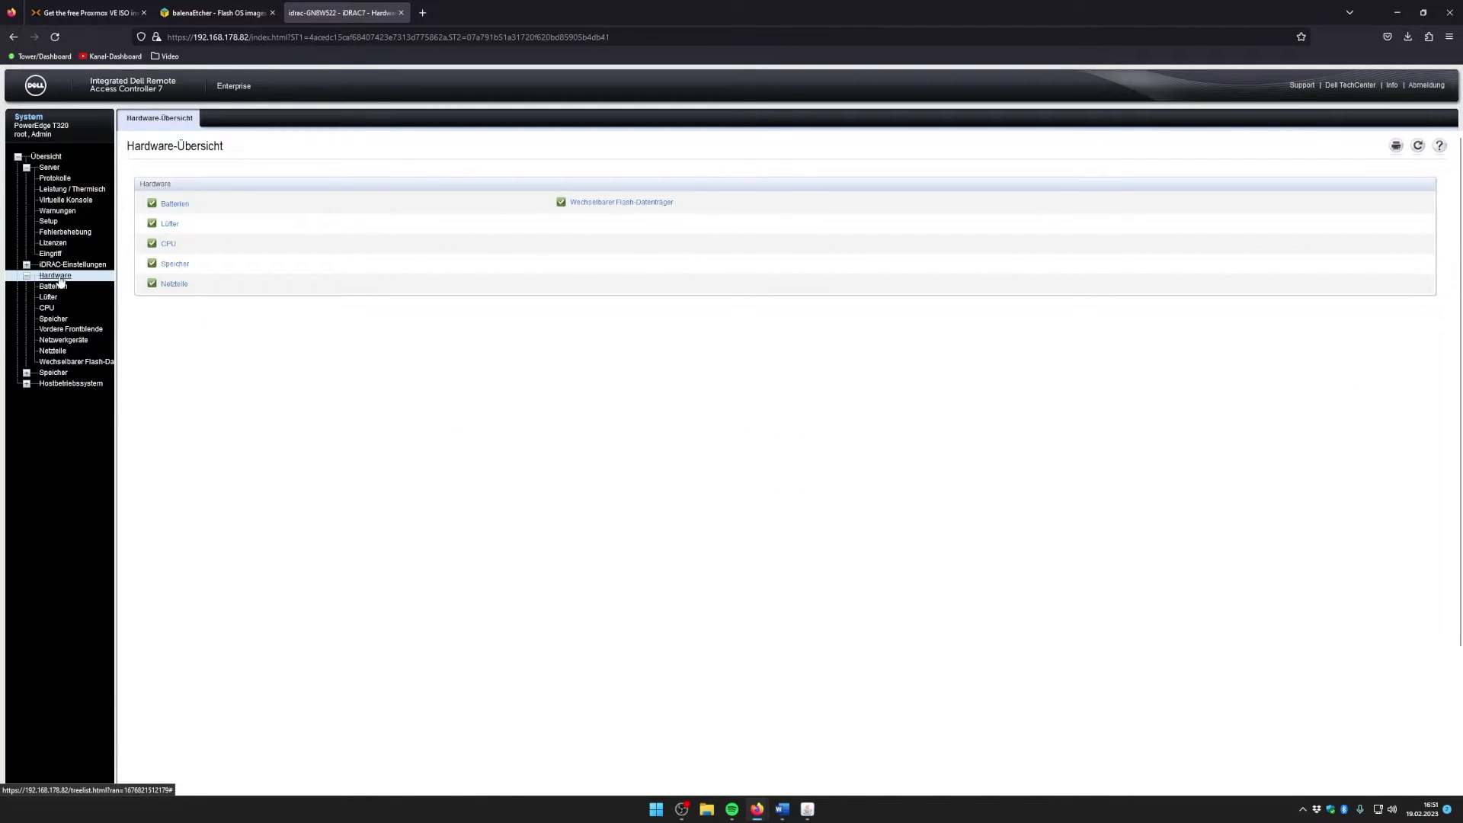
{"action": "left_click", "coordinate": [54, 320]}
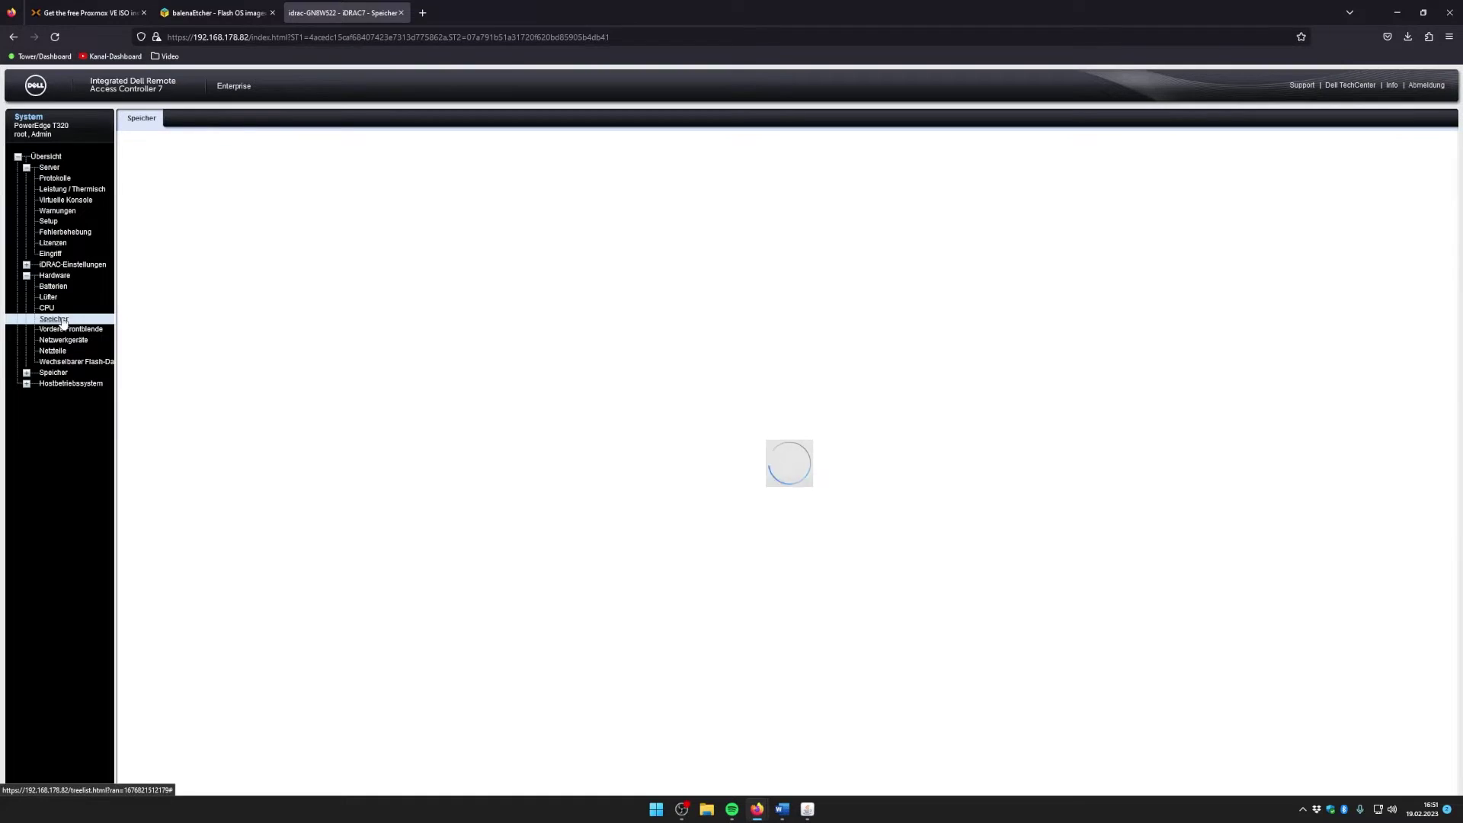
{"action": "left_click_drag", "start_coordinate": [774, 203], "coordinate": [829, 205]}
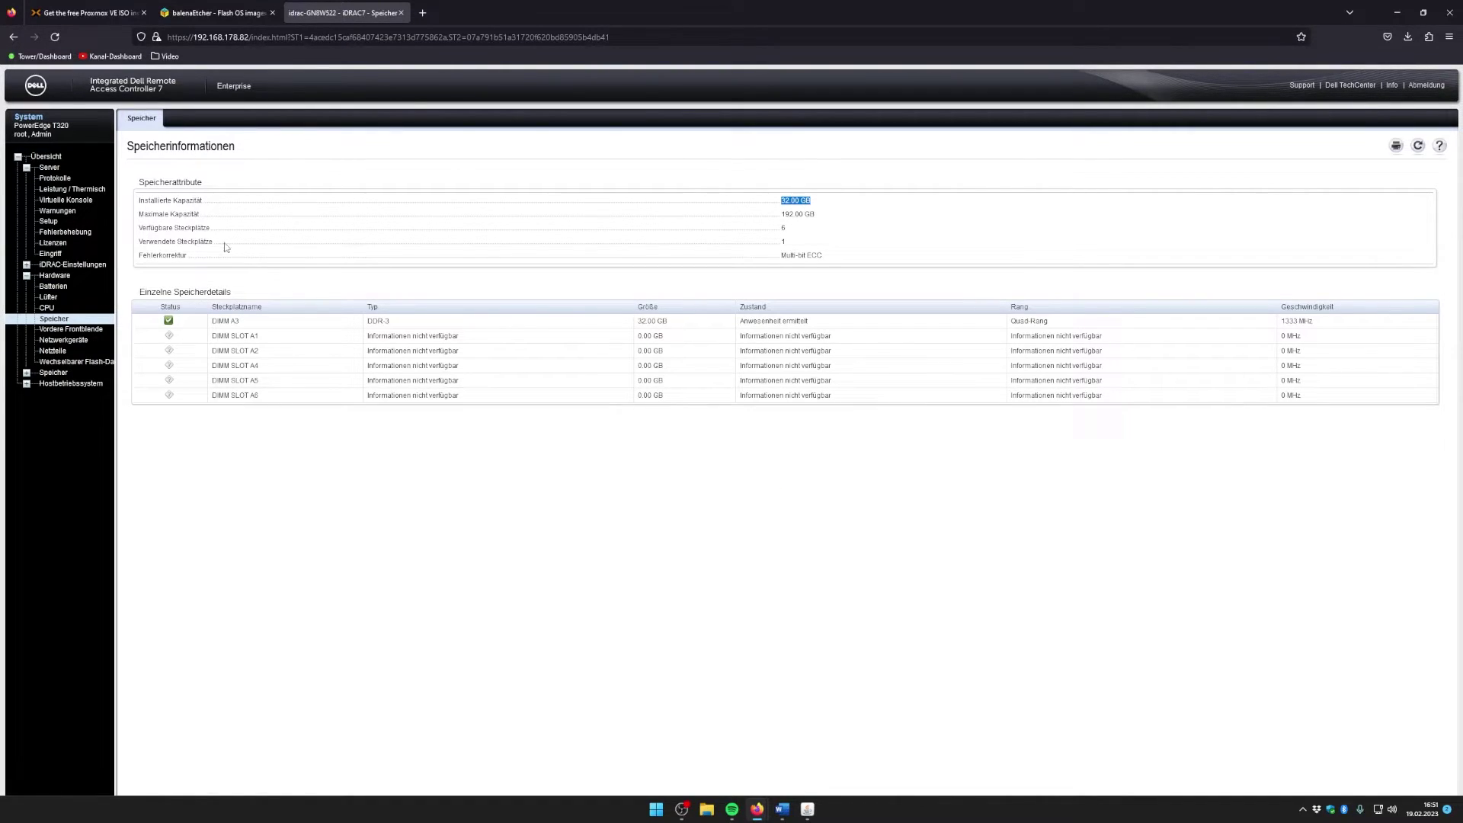
{"action": "left_click_drag", "start_coordinate": [143, 216], "coordinate": [837, 205]}
{"action": "left_click_drag", "start_coordinate": [372, 323], "coordinate": [409, 325]}
{"action": "left_click", "coordinate": [445, 324]}
{"action": "left_click", "coordinate": [49, 169]}
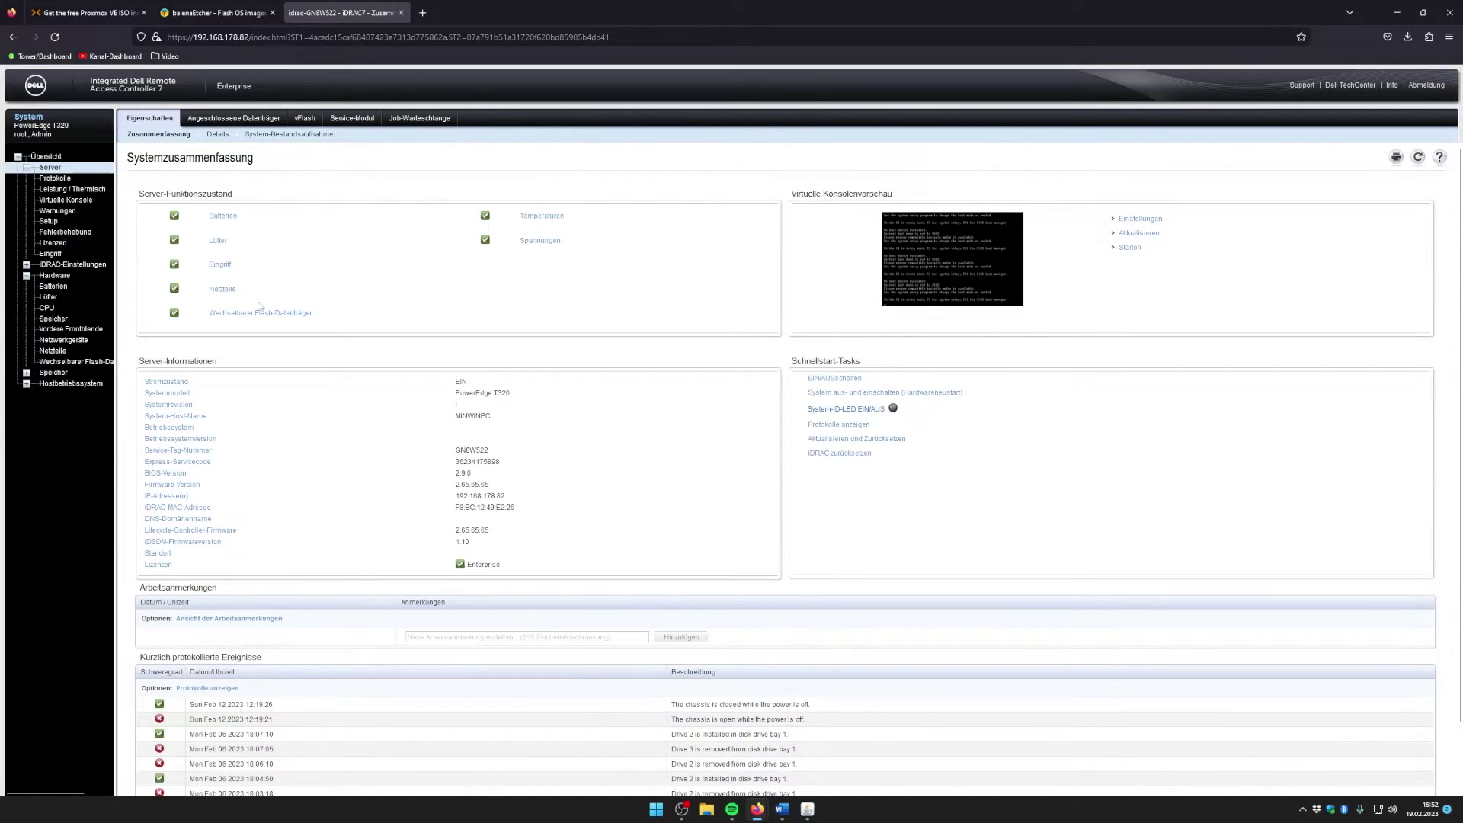
Step: Scroll through the server's Details tab of system information
{"action": "left_click", "coordinate": [218, 135]}
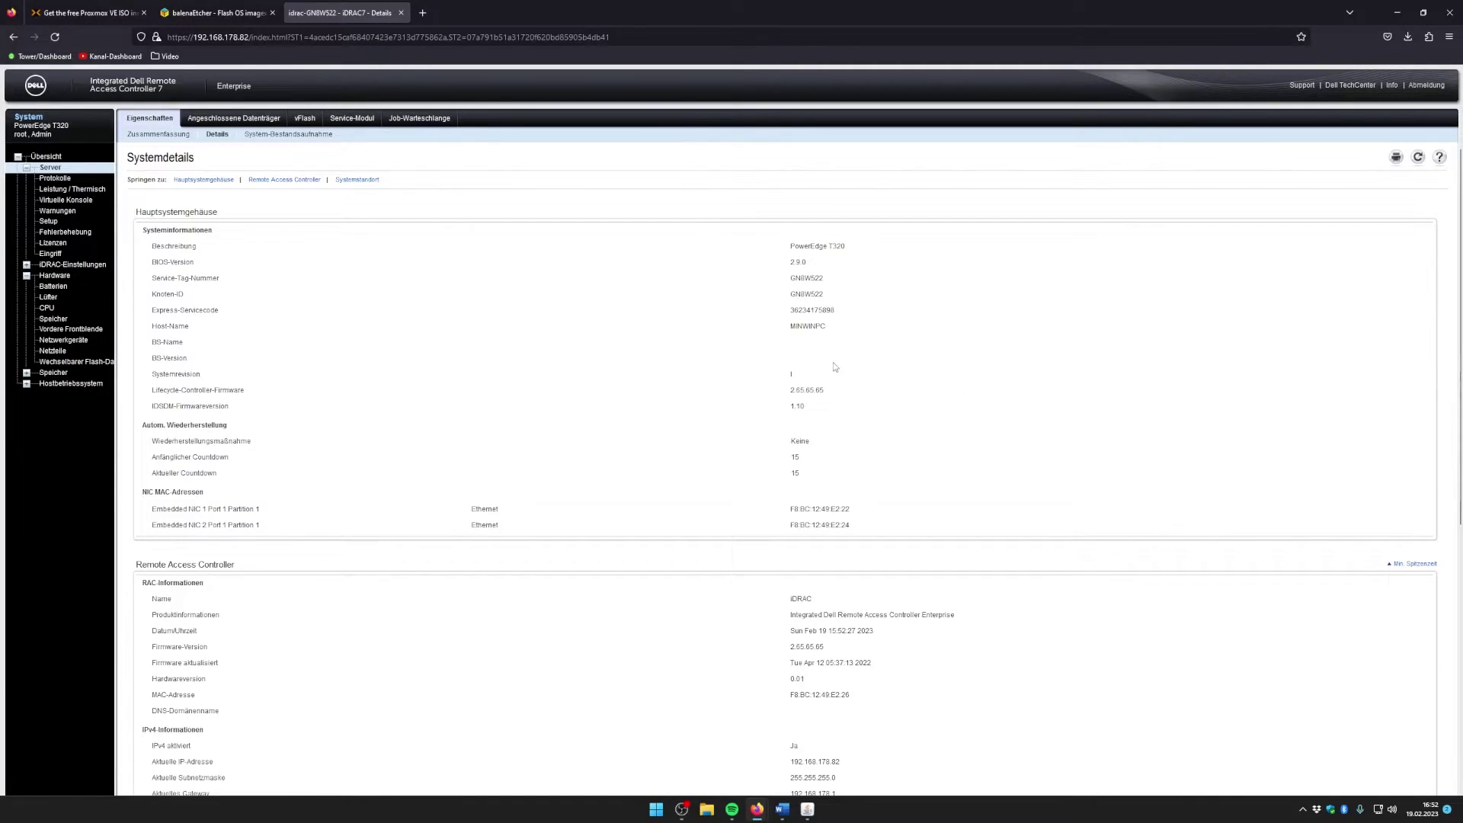
{"action": "scroll", "coordinate": [836, 362], "scroll_direction": "down", "scroll_amount": 2}
{"action": "scroll", "coordinate": [829, 402], "scroll_direction": "down", "scroll_amount": 3}
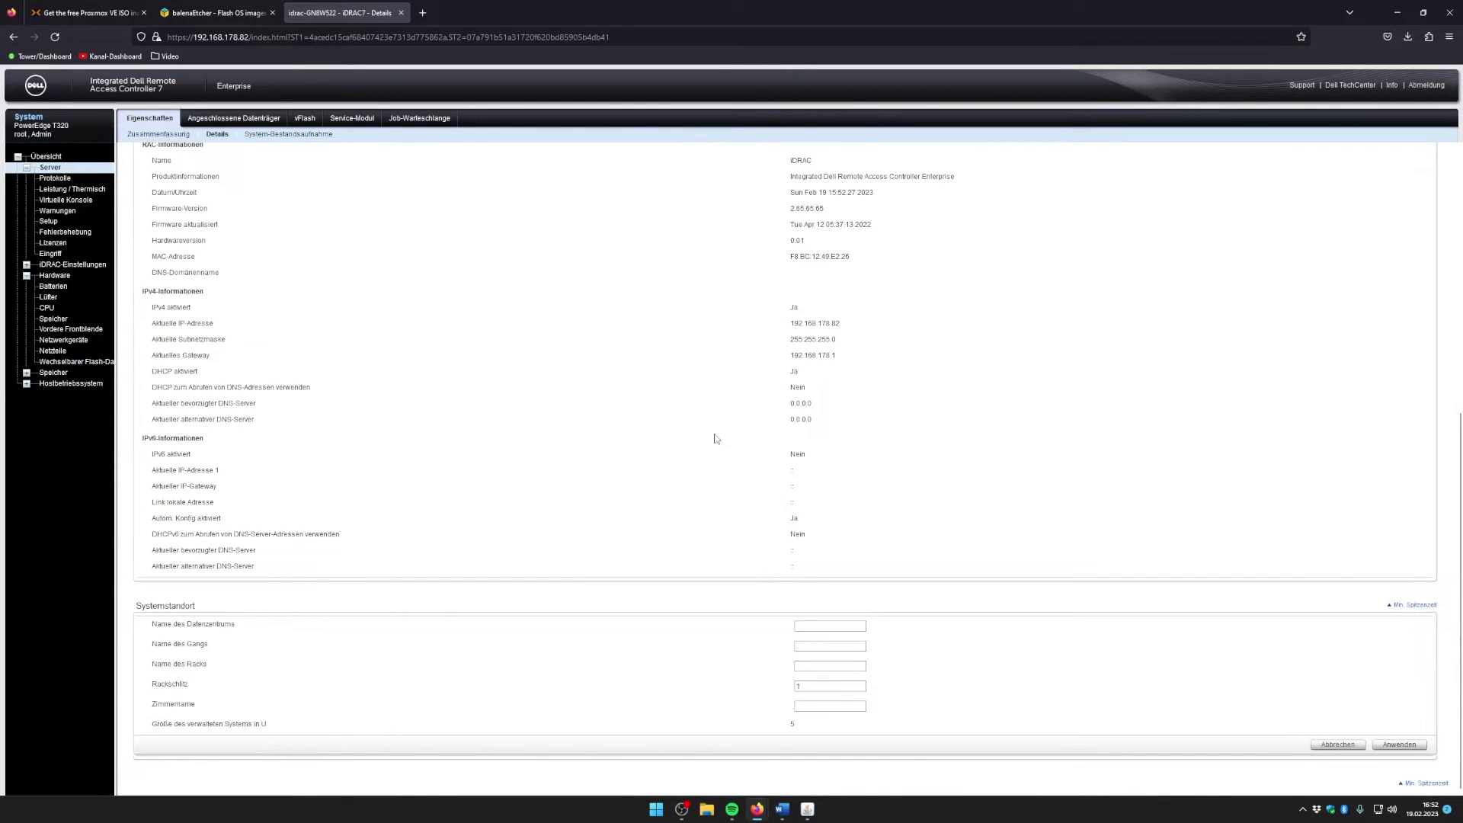
{"action": "scroll", "coordinate": [655, 445], "scroll_direction": "up", "scroll_amount": 4}
{"action": "scroll", "coordinate": [488, 469], "scroll_direction": "up", "scroll_amount": 1}
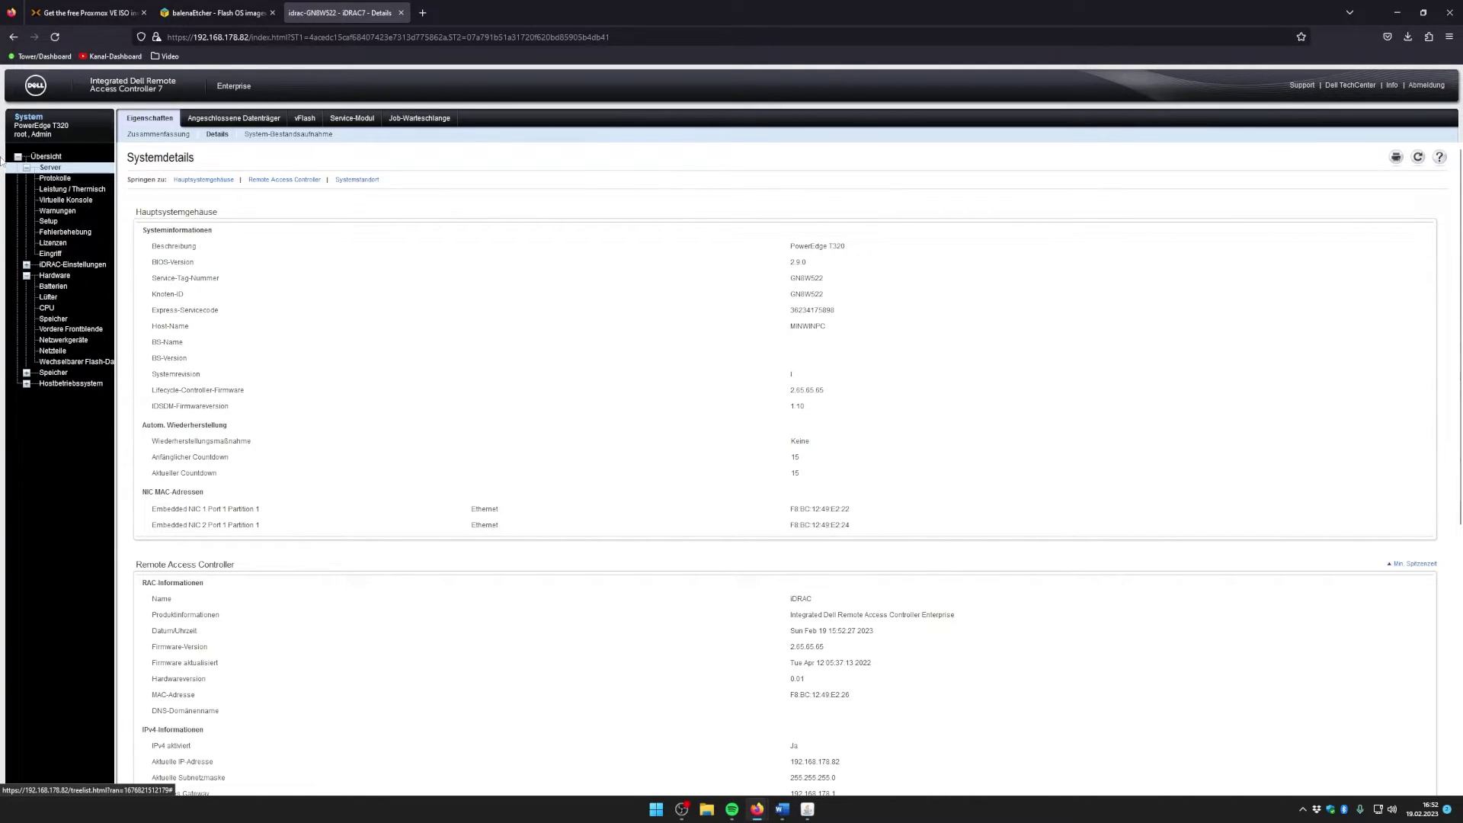
Step: Visit power/thermal, hardware and host OS pages, ending on Virtual Console settings (4 sessions)
{"action": "left_click", "coordinate": [89, 190]}
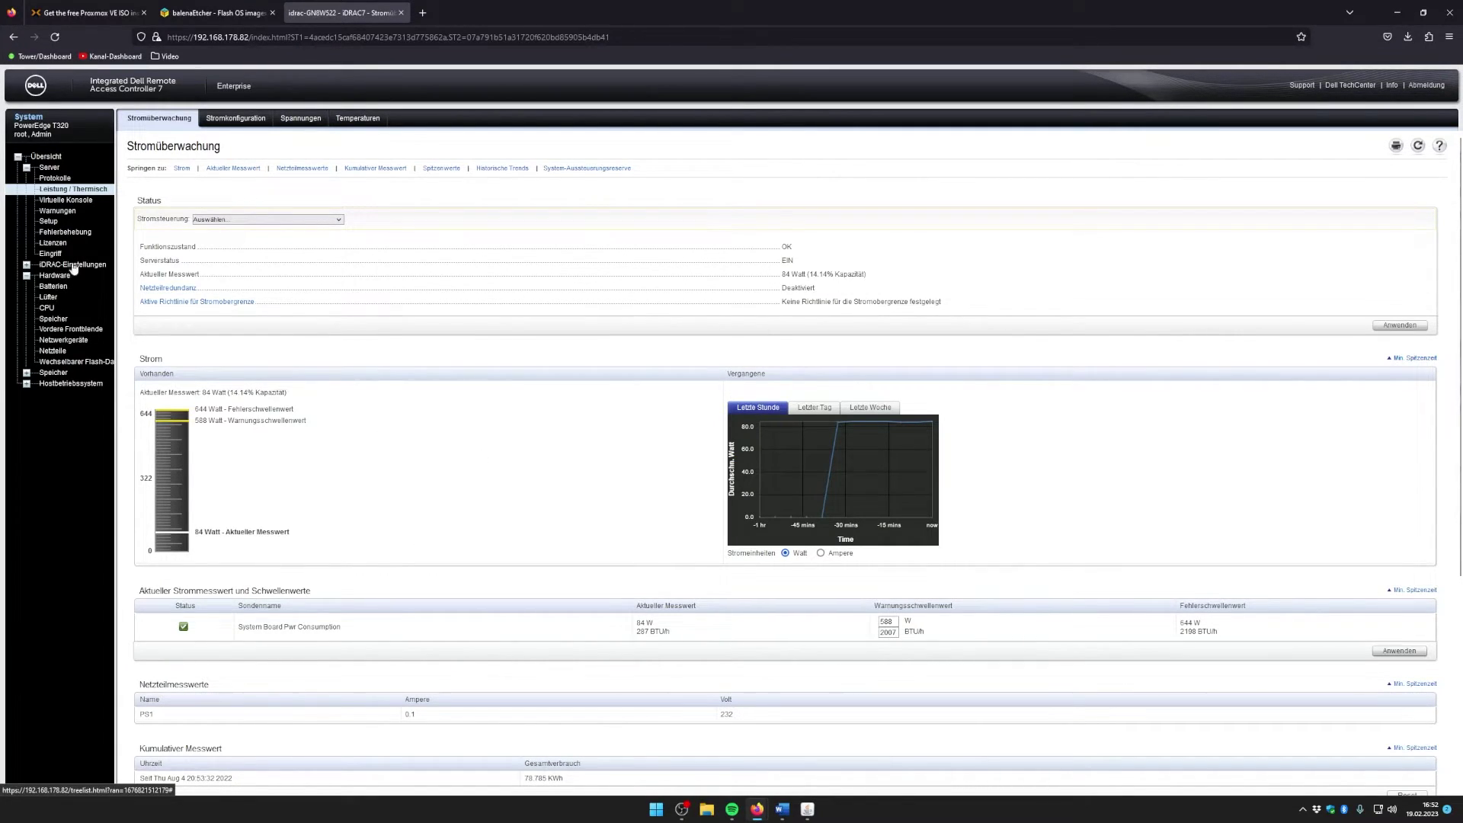
{"action": "left_click", "coordinate": [27, 275]}
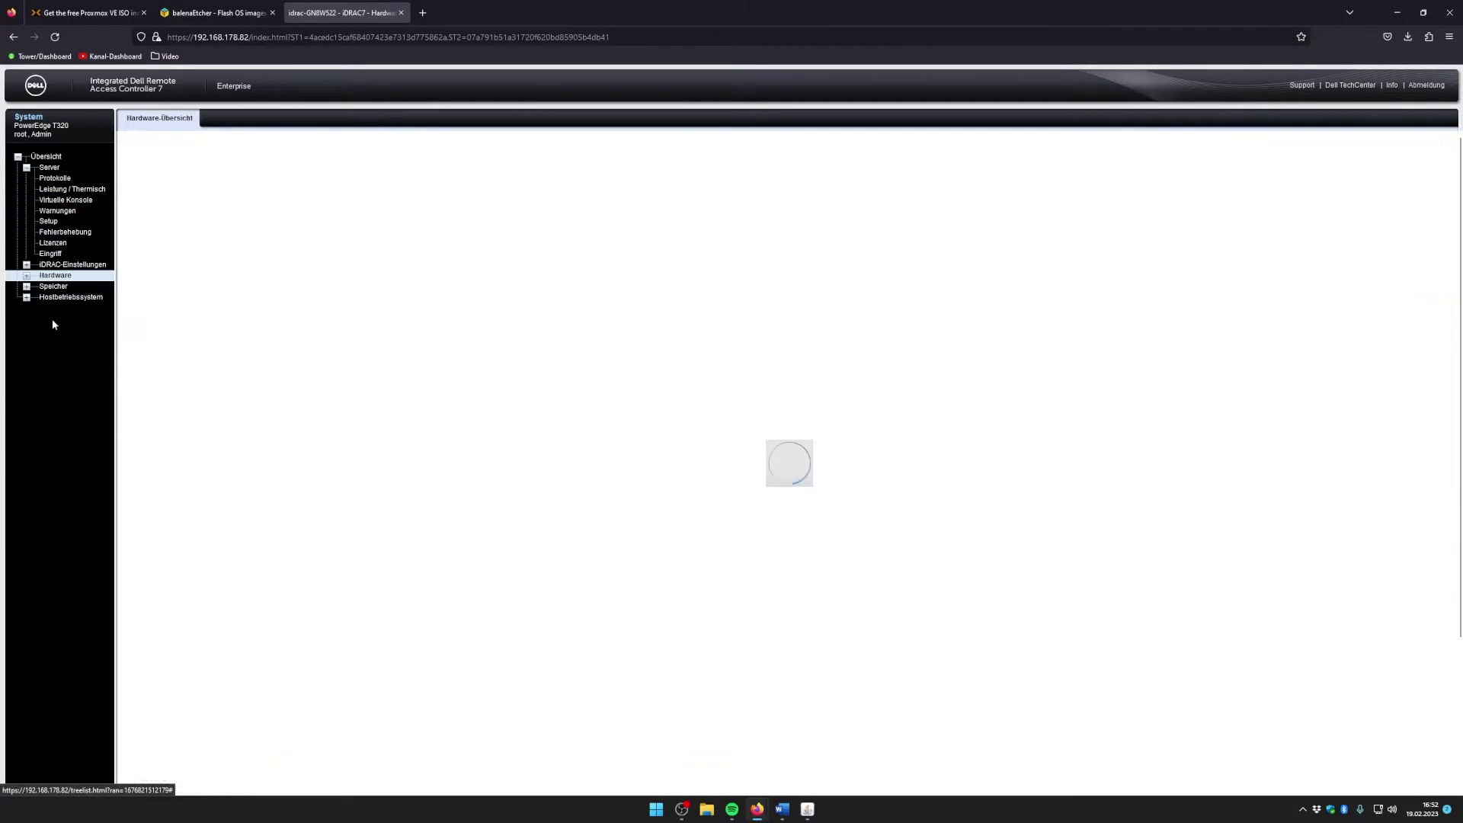
{"action": "left_click", "coordinate": [20, 298]}
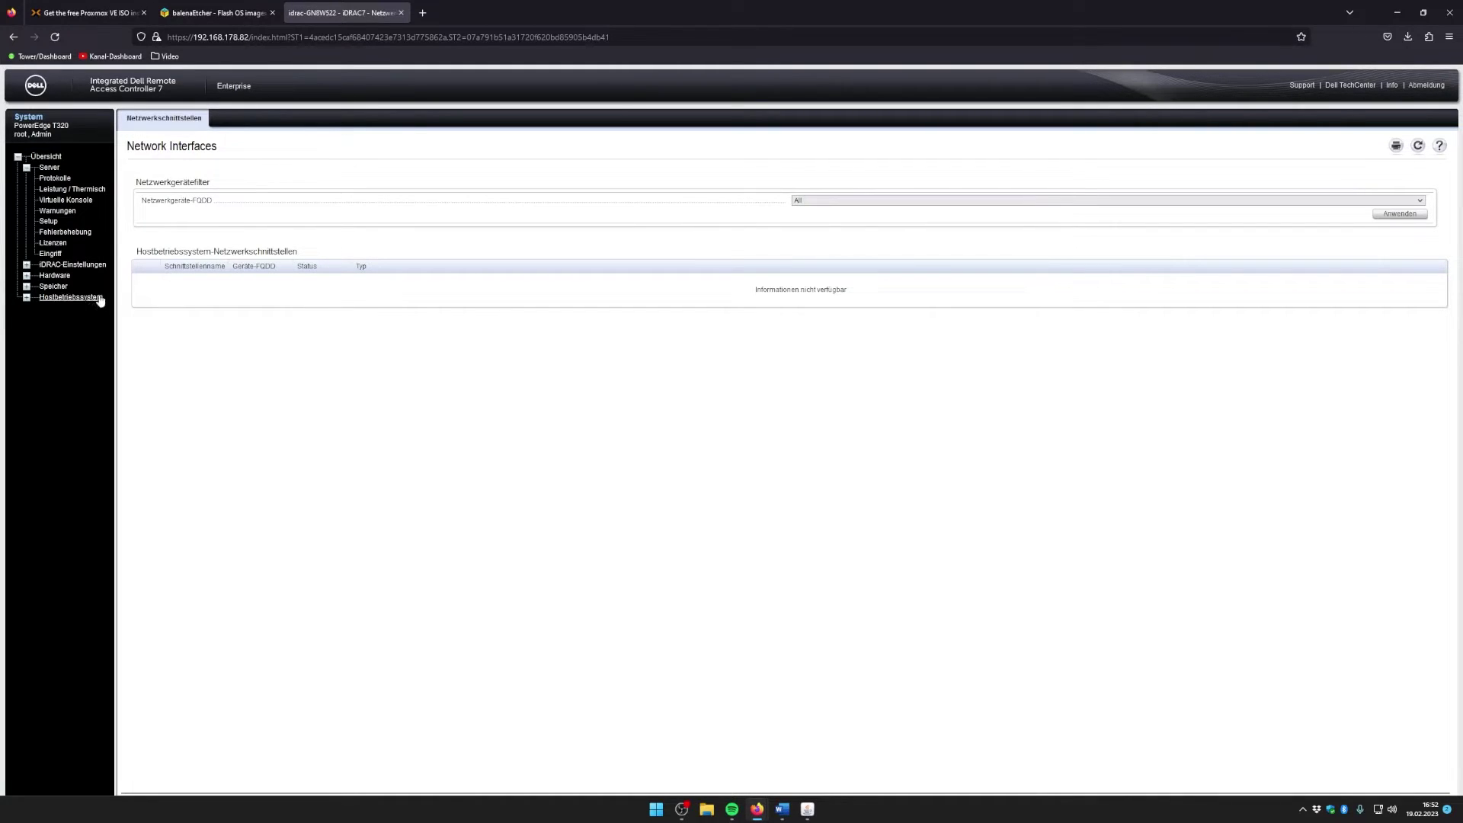
{"action": "left_click", "coordinate": [68, 200]}
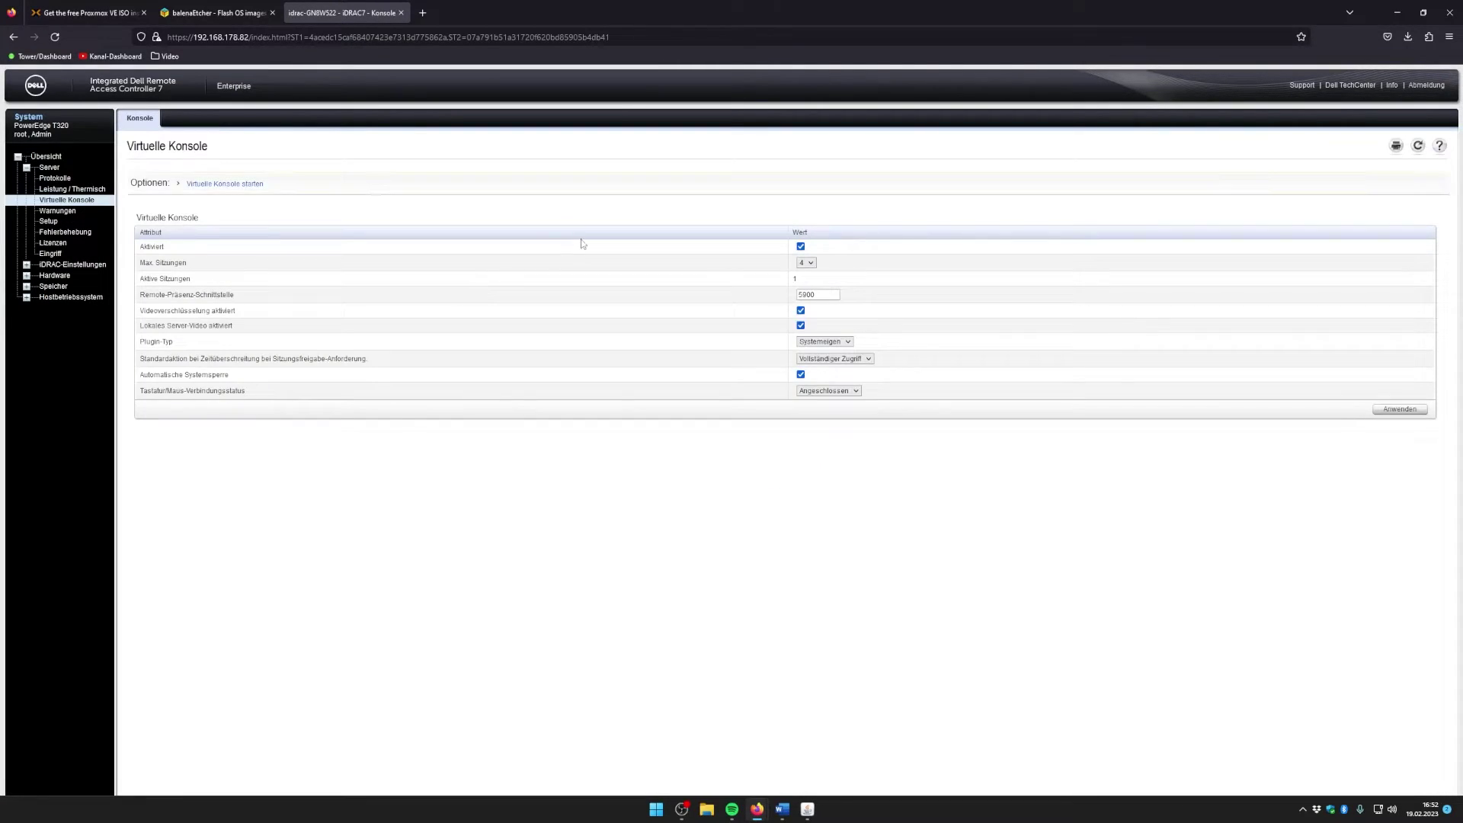
Step: Go back to the Server Systemzusammenfassung page with health status and console preview
{"action": "left_click", "coordinate": [48, 167]}
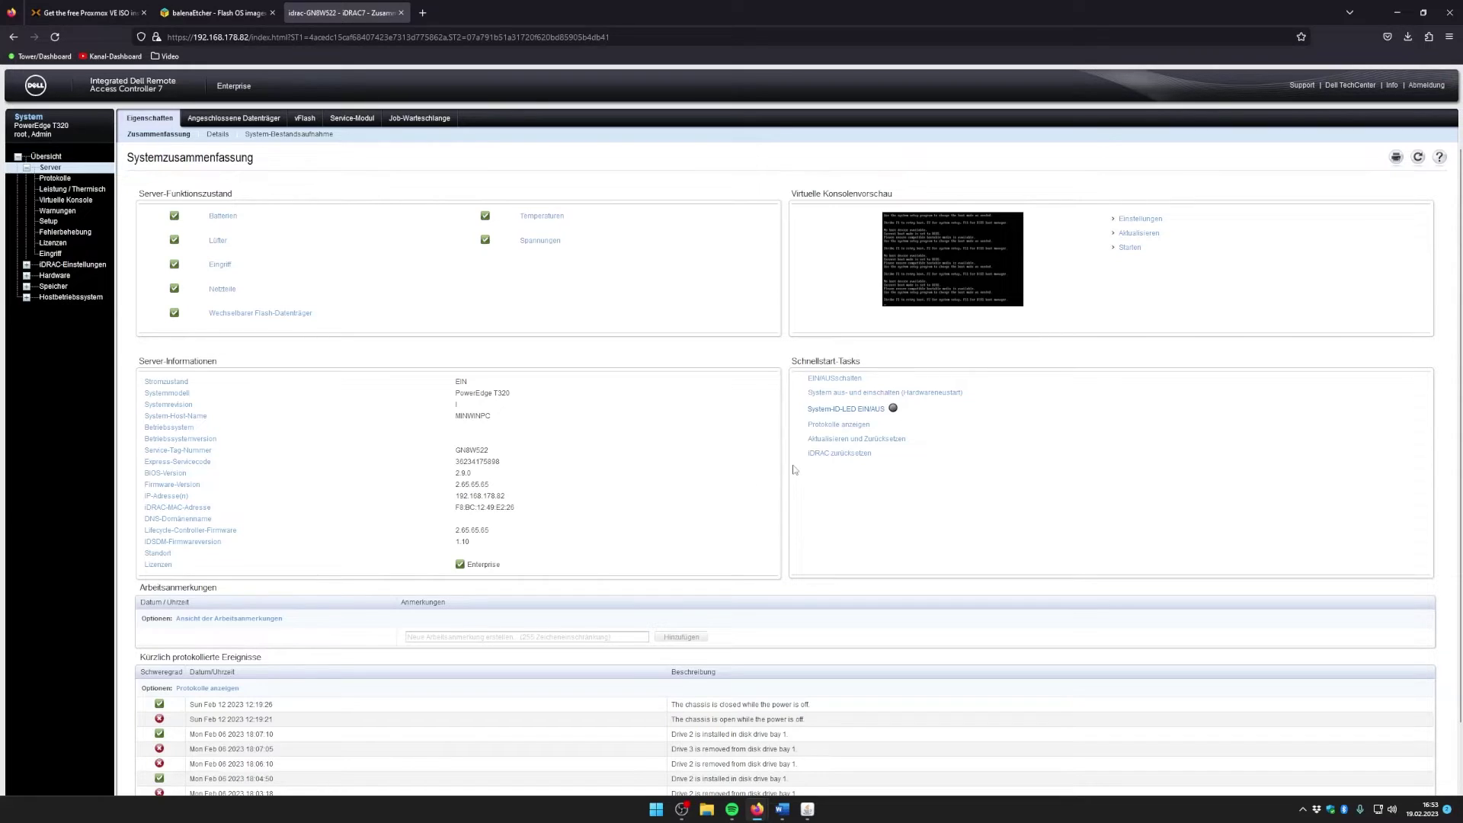
Step: Restore the iDRAC virtual console window, then enlarge and reposition it on screen
{"action": "left_click_drag", "start_coordinate": [792, 195], "coordinate": [915, 199]}
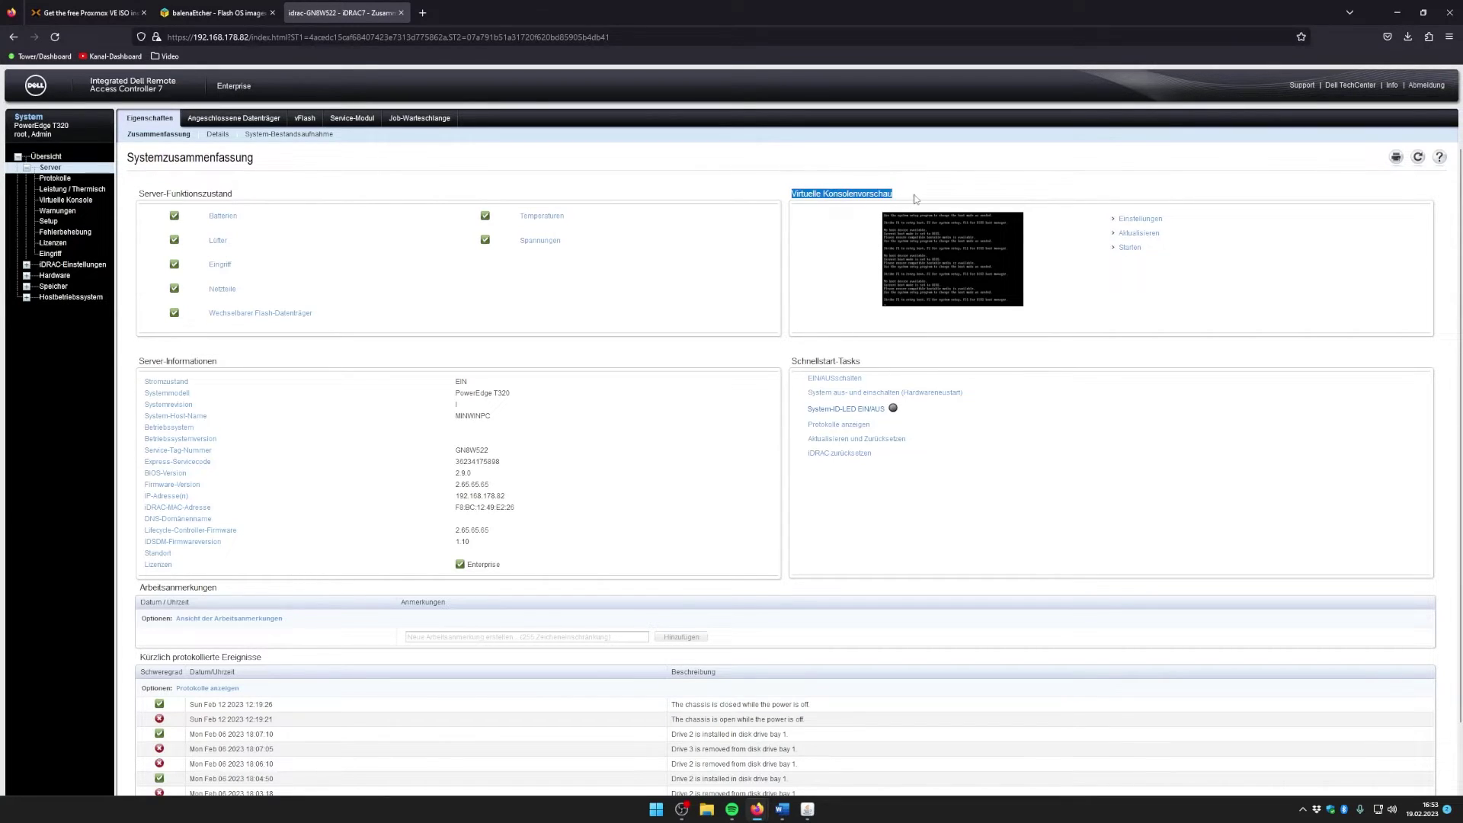
{"action": "left_click", "coordinate": [989, 321]}
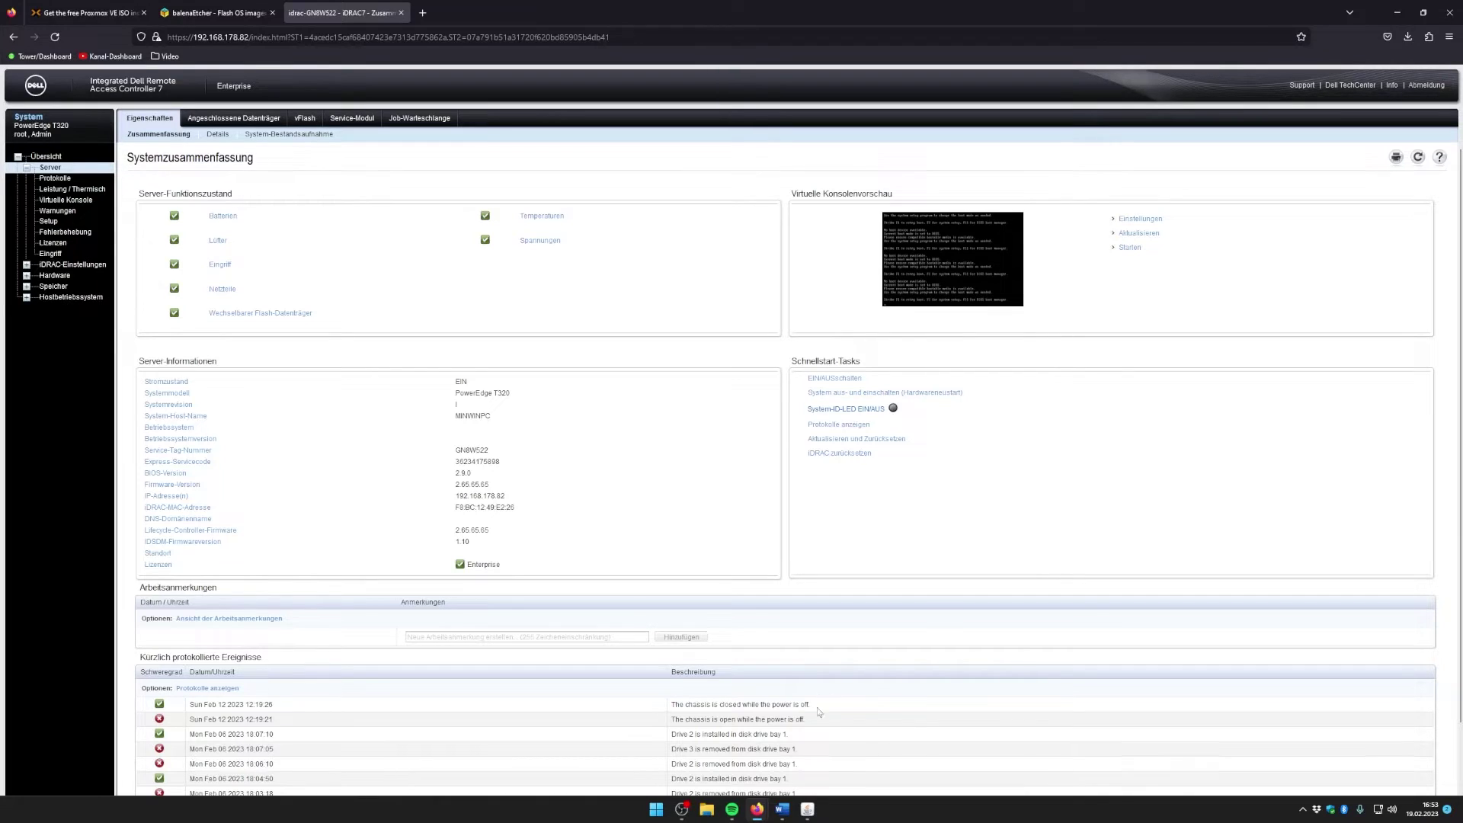
{"action": "left_click", "coordinate": [801, 816]}
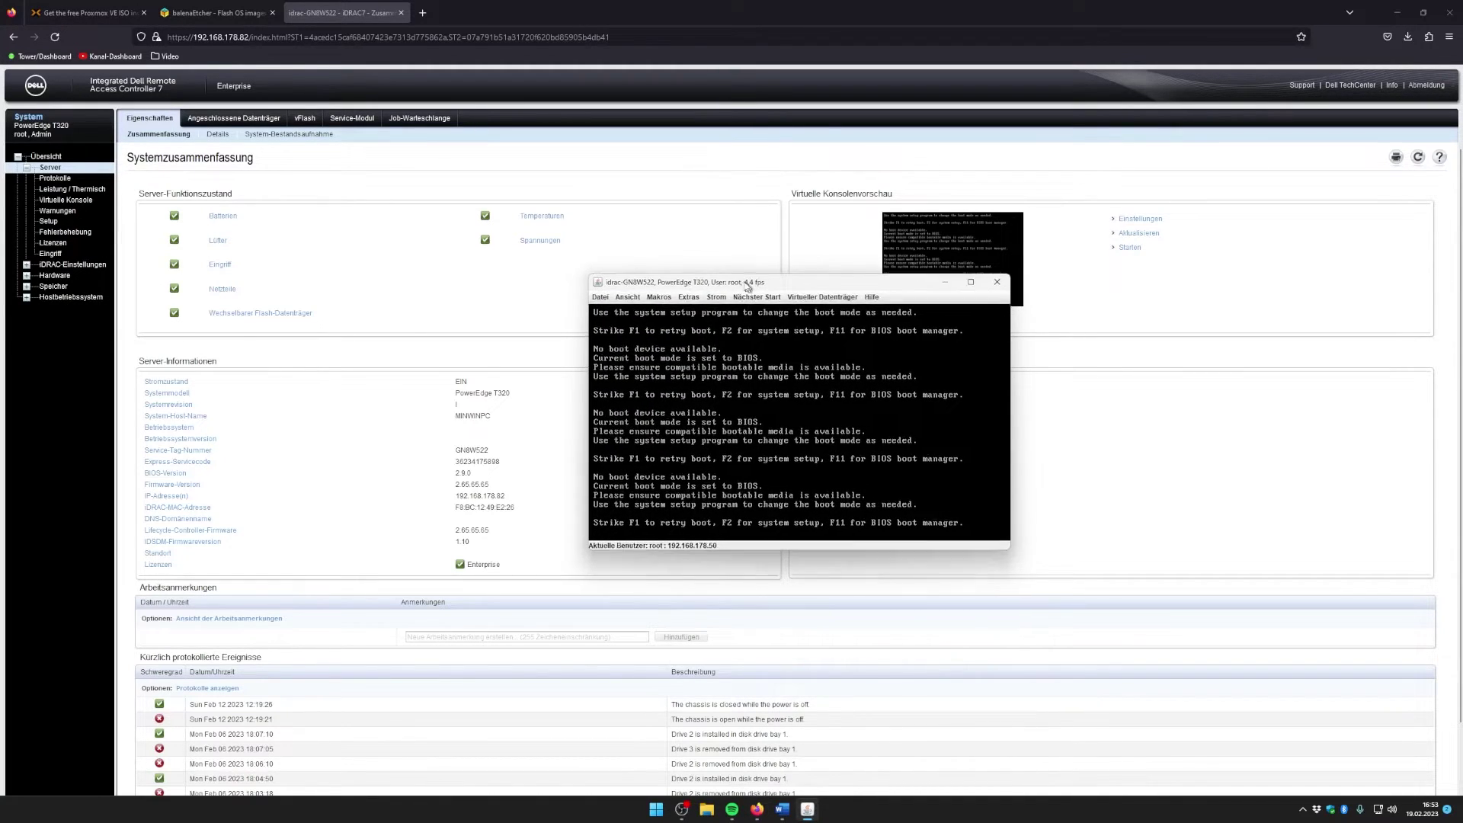
{"action": "left_click_drag", "start_coordinate": [884, 495], "coordinate": [1199, 695]}
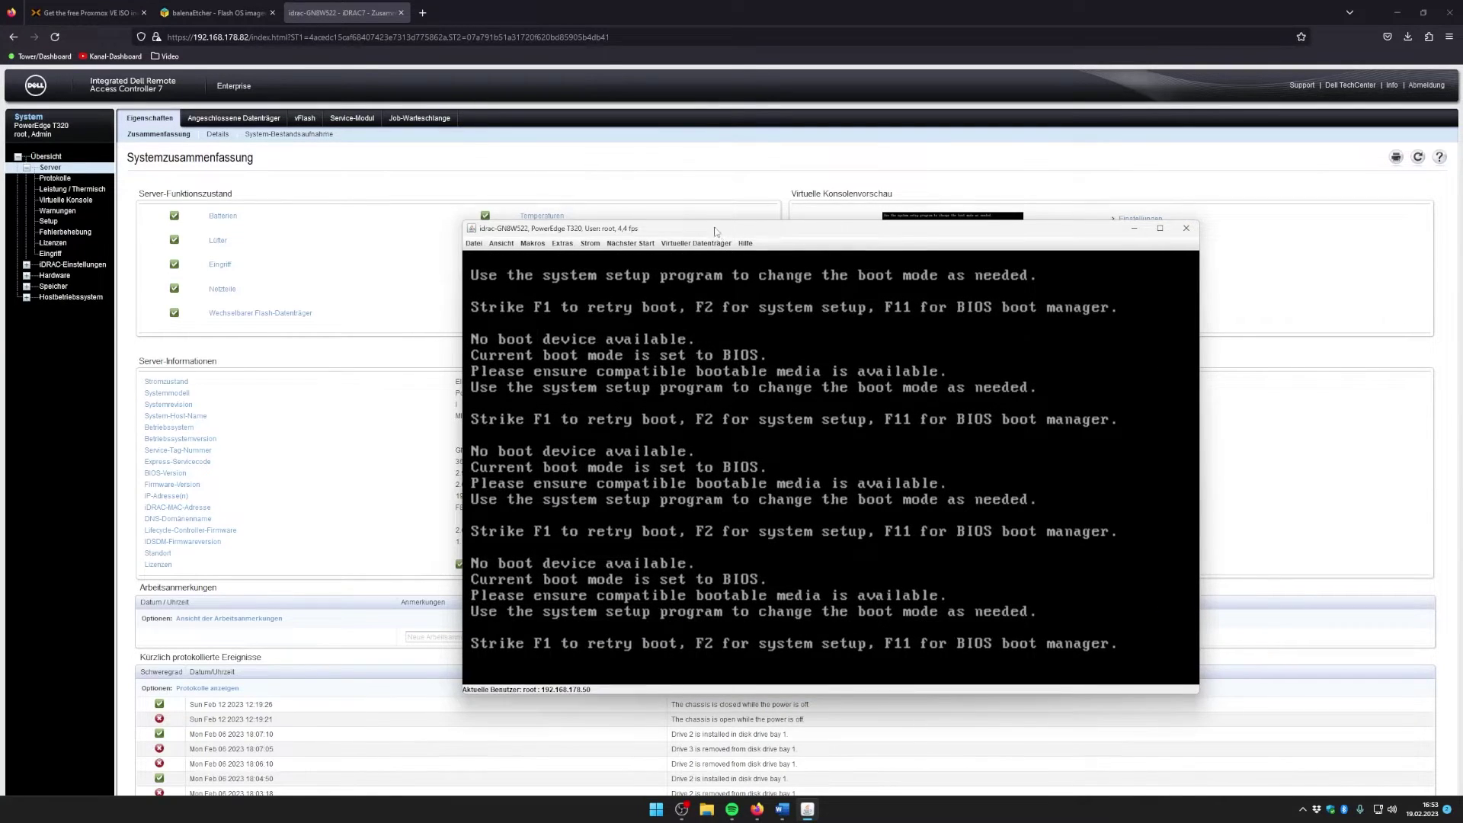
{"action": "left_click_drag", "start_coordinate": [655, 229], "coordinate": [517, 156]}
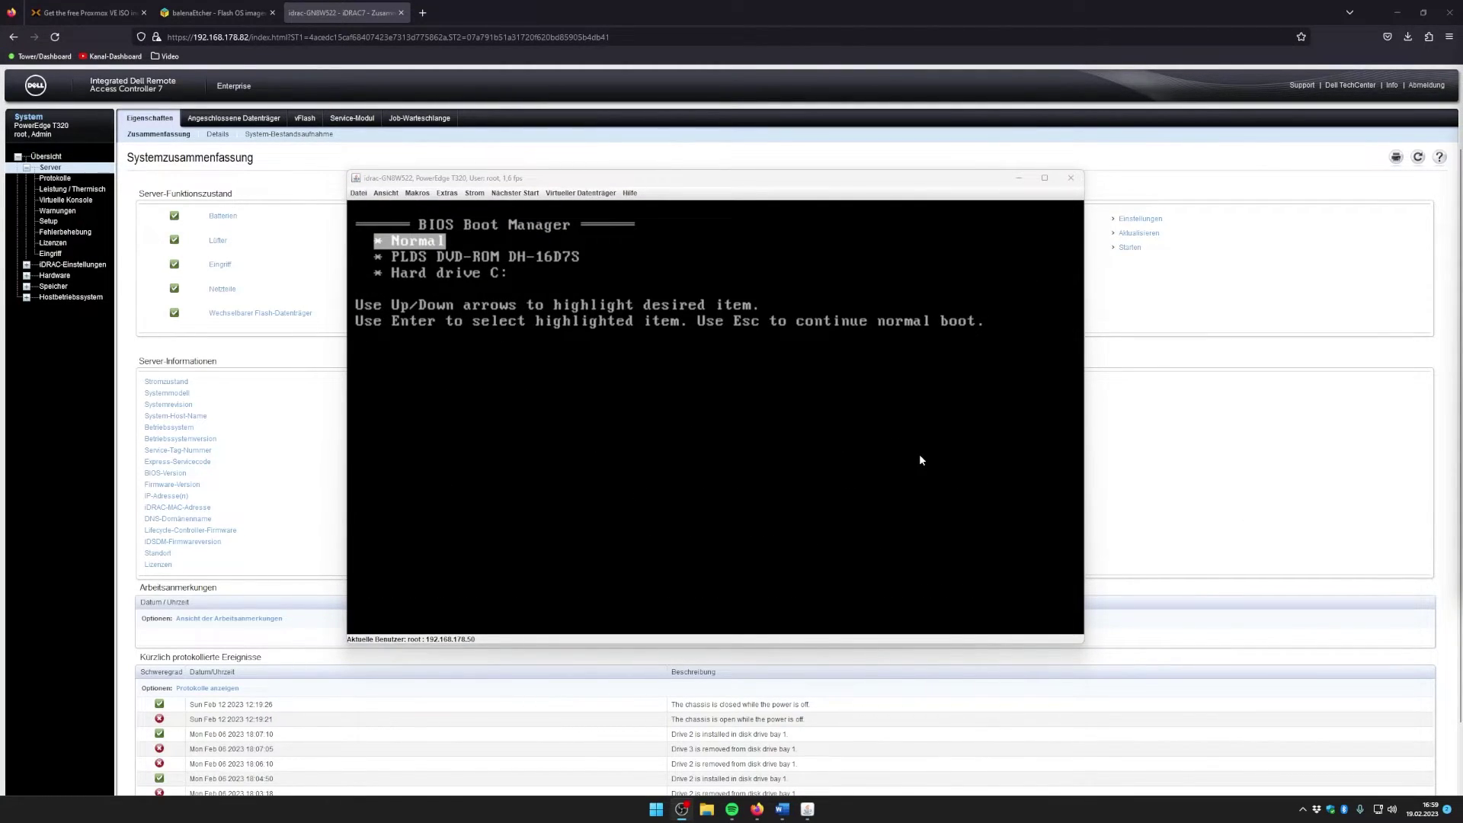
Step: In the BIOS Boot Manager, select Back USB: SanDisk 3.2Gen1 to boot from it
{"action": "key", "text": "Down"}
{"action": "key", "text": "Up"}
{"action": "key", "text": "Down"}
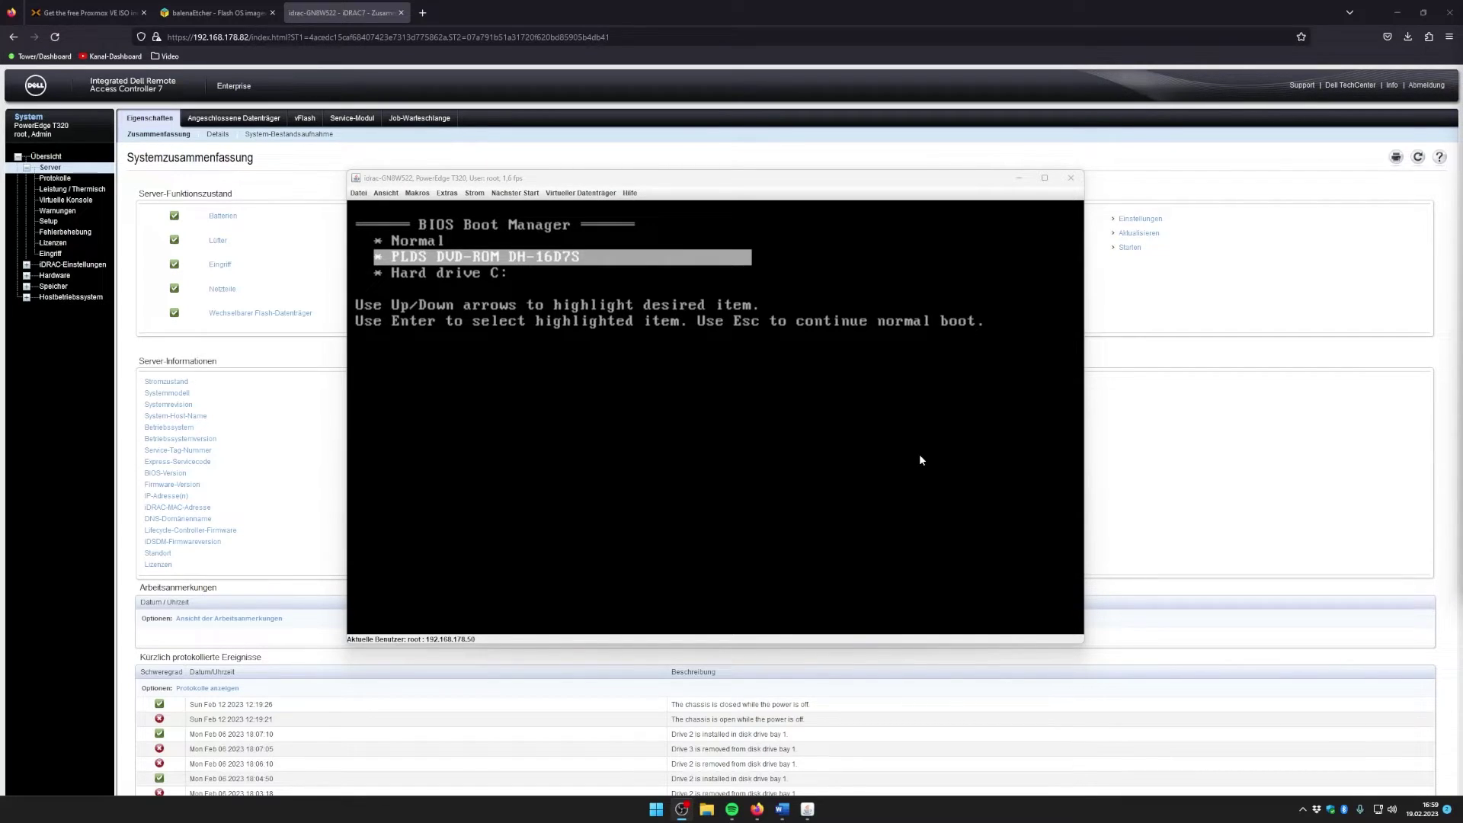
{"action": "key", "text": "Down"}
{"action": "key", "text": "Down"}
{"action": "key", "text": "Up"}
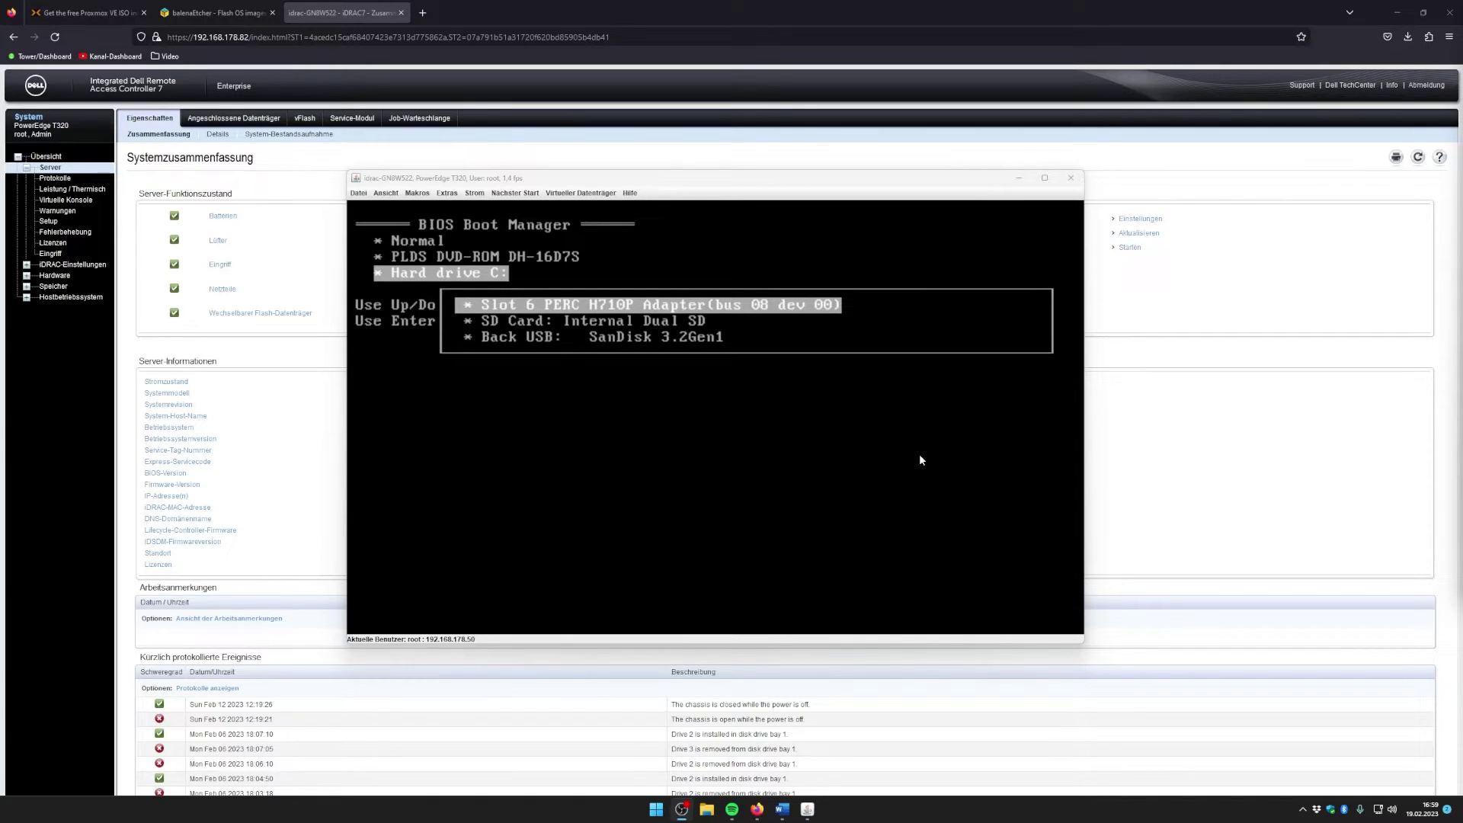
{"action": "key", "text": "Down"}
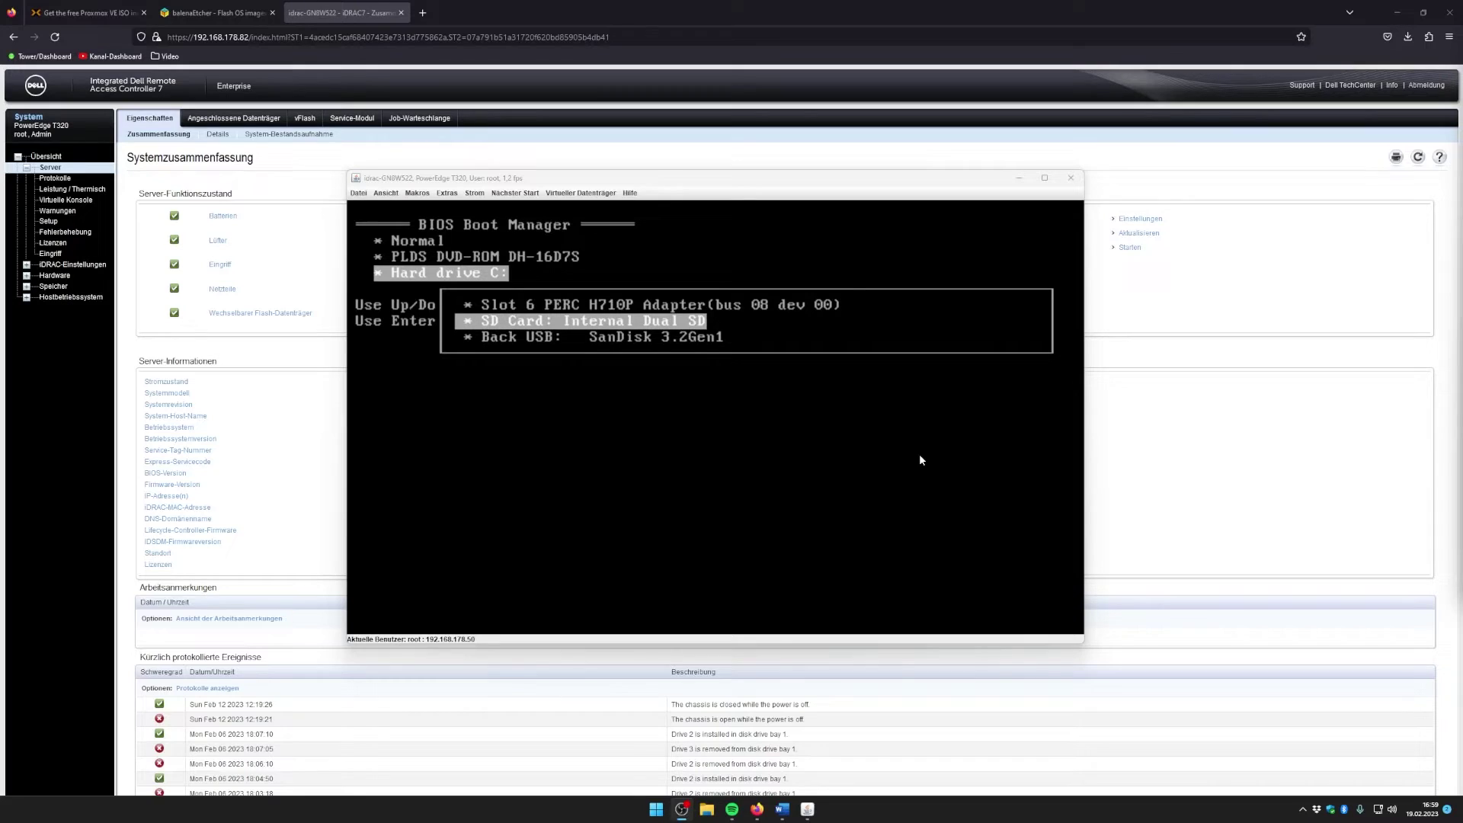
{"action": "key", "text": "Down"}
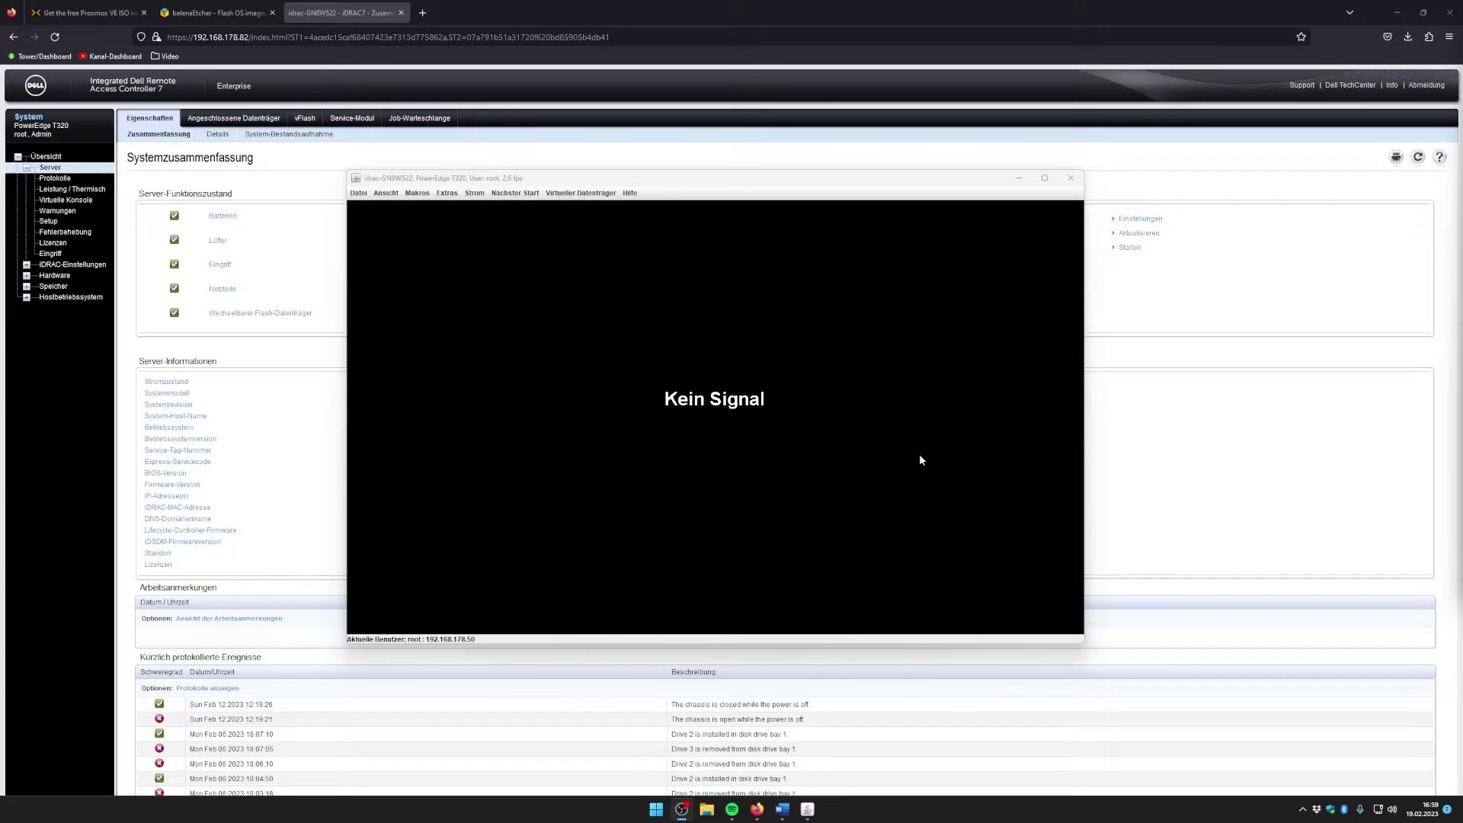
Step: Browse the entries of the Proxmox VE 7.3 installer boot menu
{"action": "key", "text": "Down"}
{"action": "key", "text": "Up"}
{"action": "key", "text": "Down"}
{"action": "key", "text": "Down"}
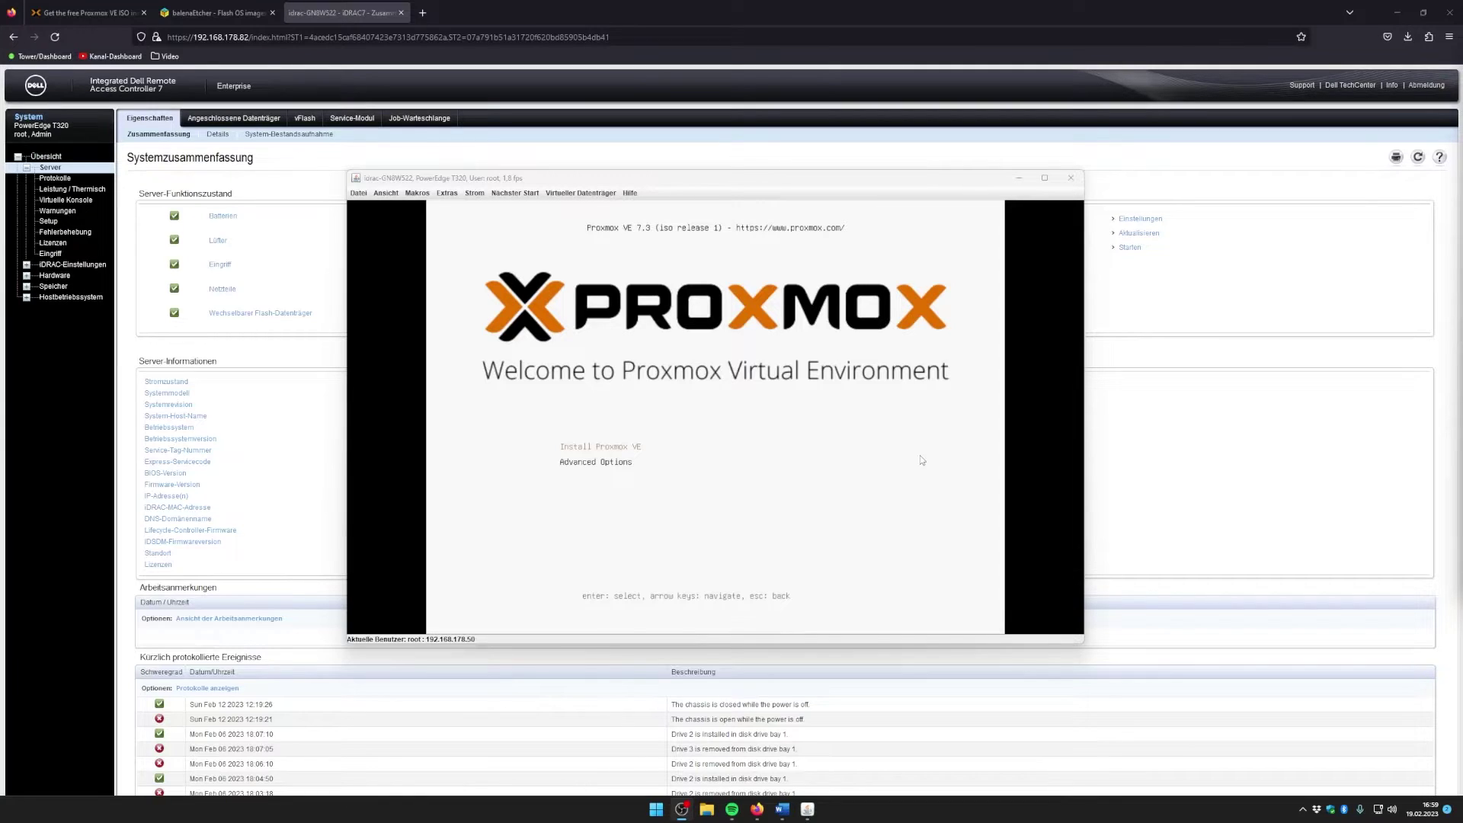
Step: Launch Install Proxmox VE, scroll through the EULA and accept it with I agree
{"action": "key", "text": "Return"}
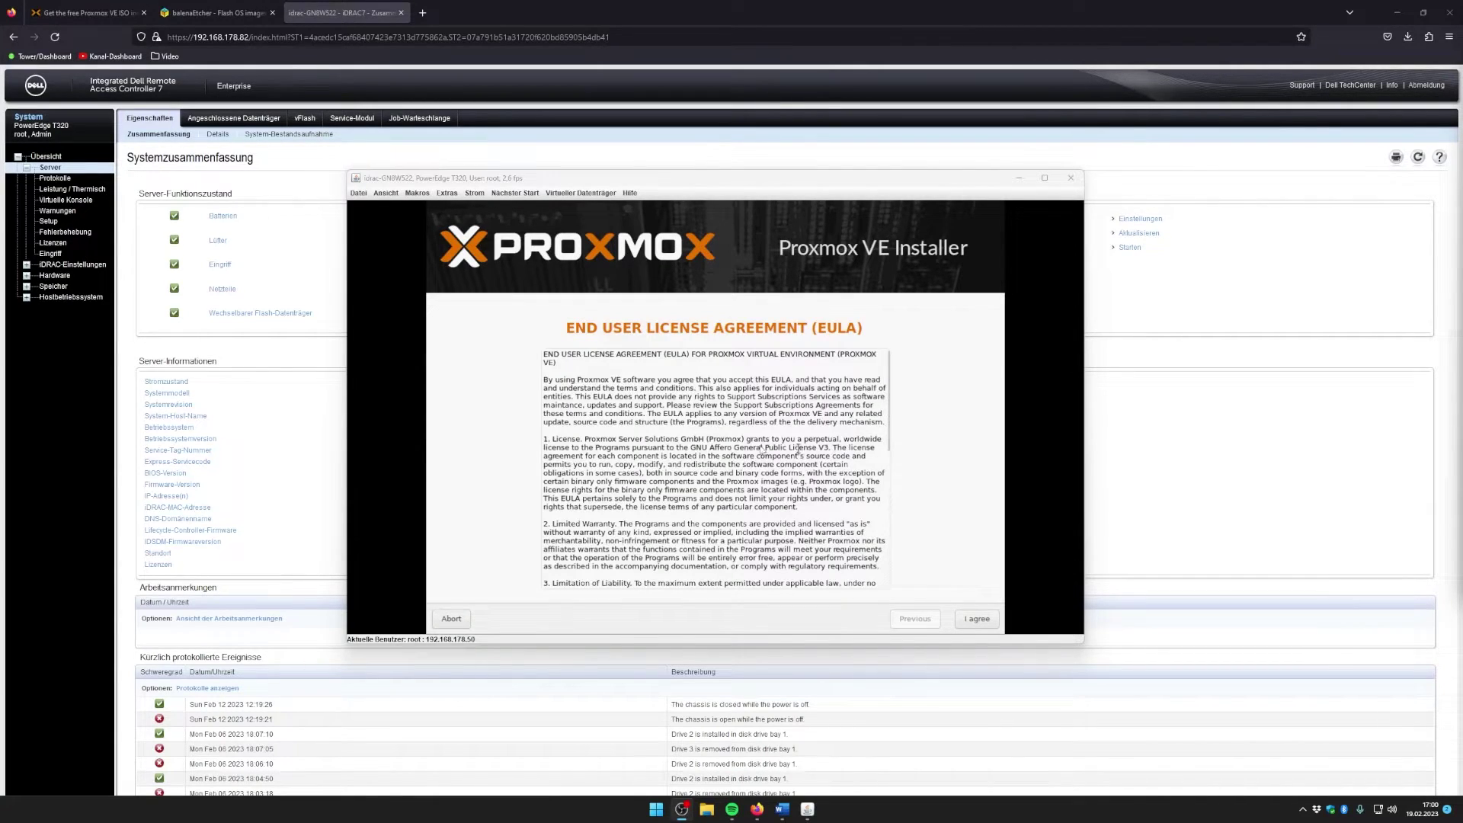
{"action": "scroll", "coordinate": [770, 472], "scroll_direction": "down", "scroll_amount": 3}
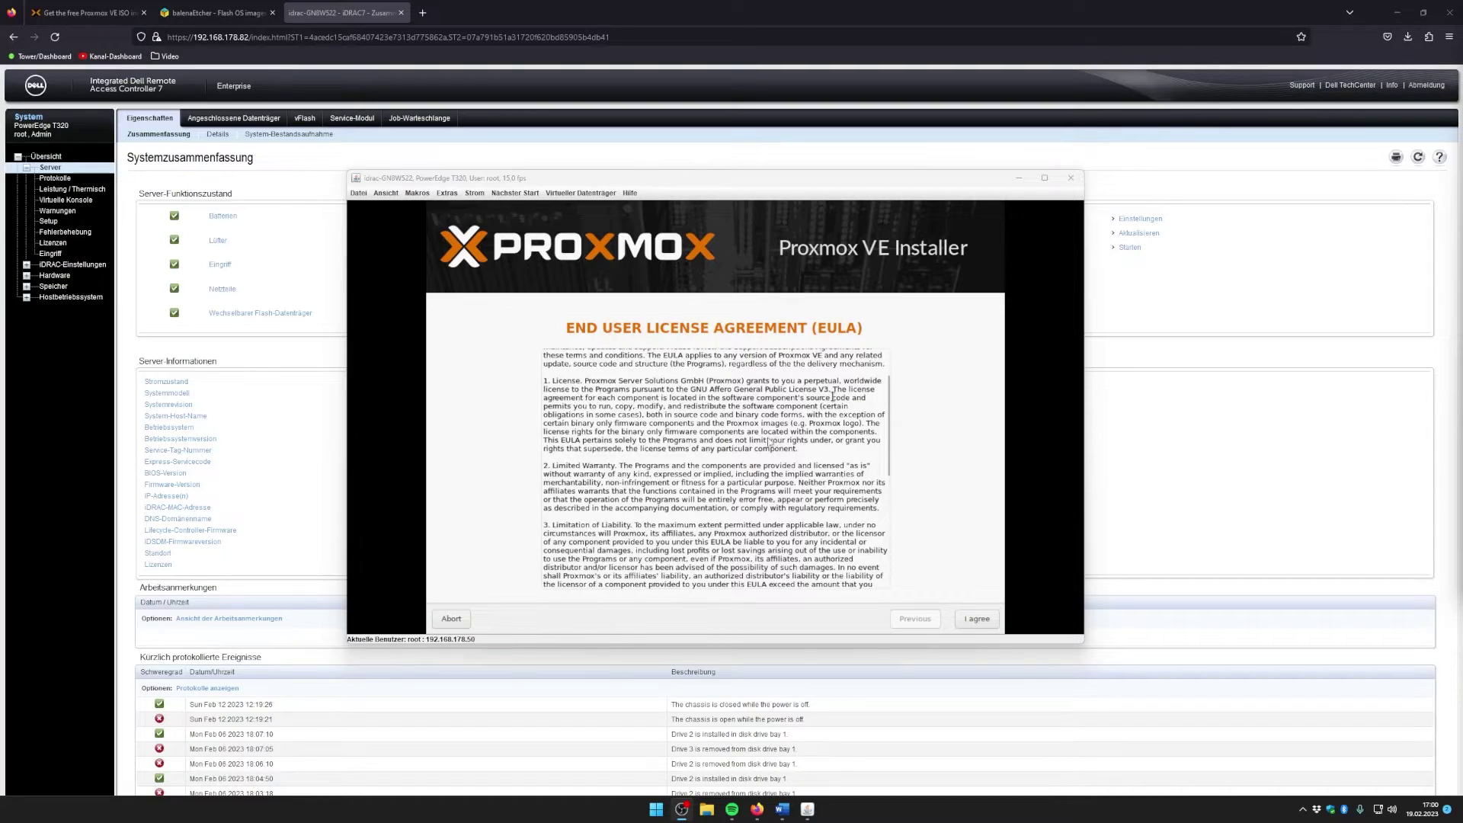
{"action": "scroll", "coordinate": [777, 474], "scroll_direction": "down", "scroll_amount": 8}
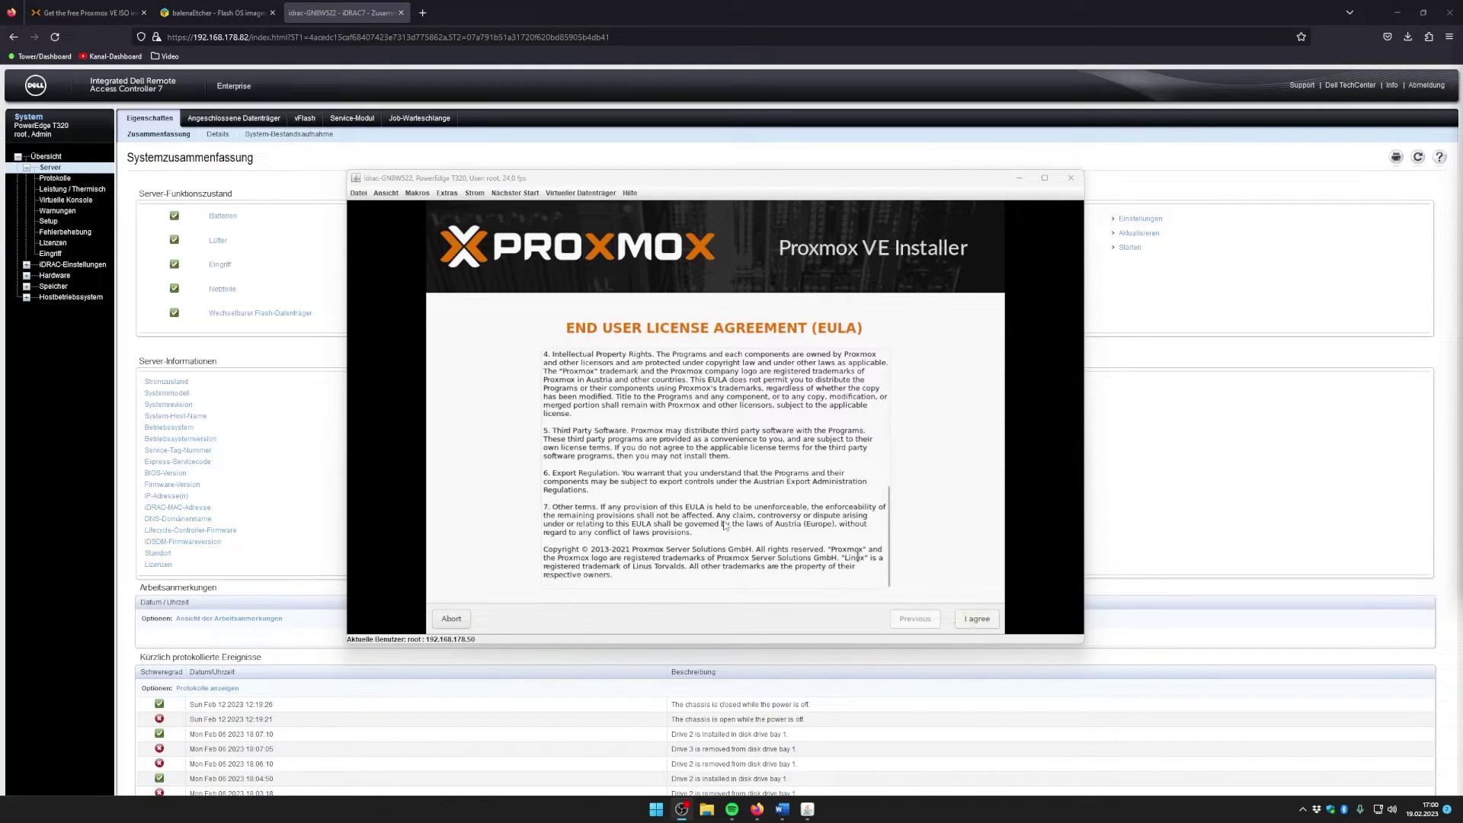
{"action": "left_click", "coordinate": [973, 615]}
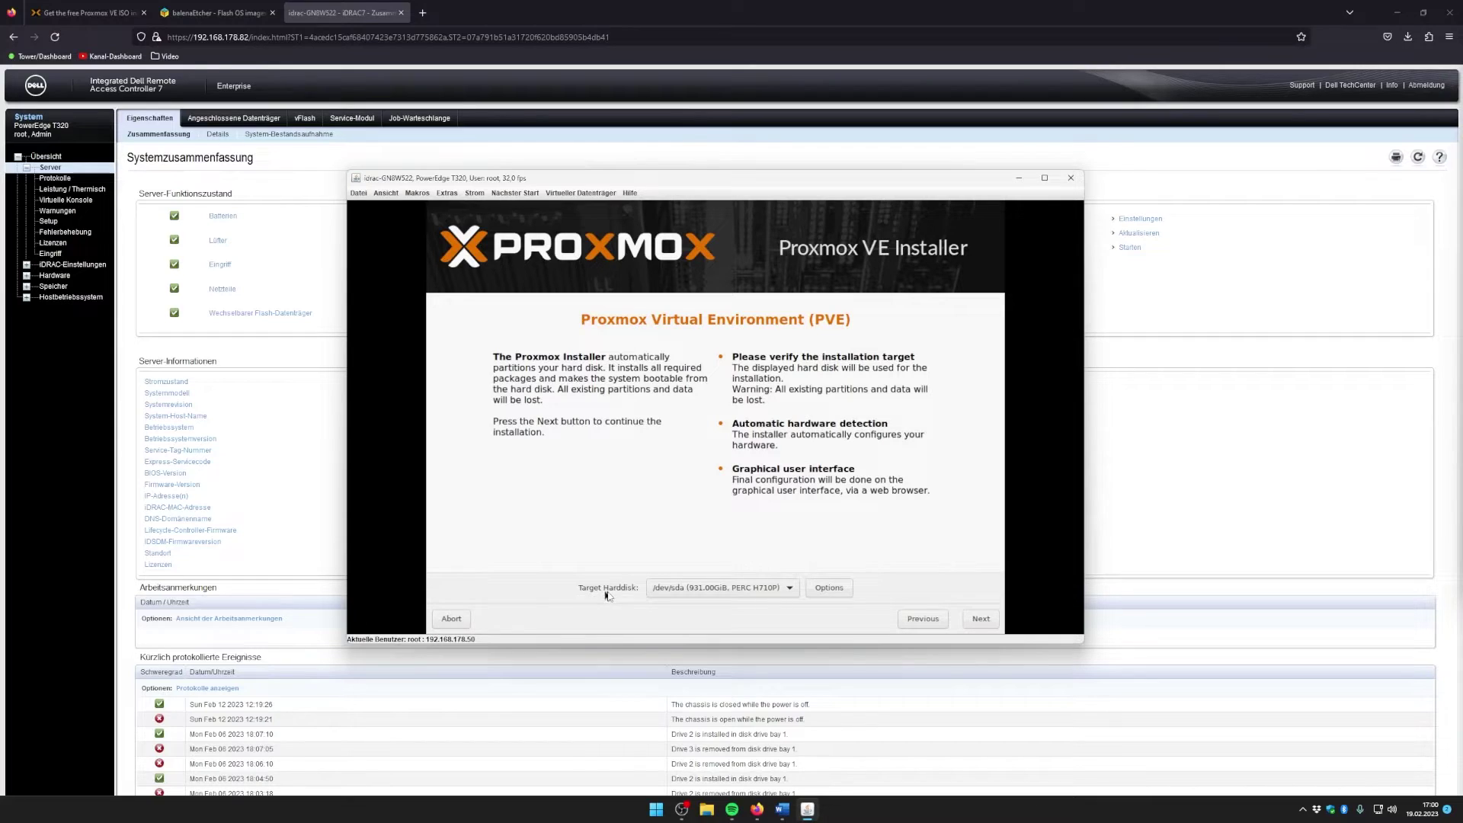
Step: Keep /dev/sda (931.00GiB, PERC H710P) as the target harddisk and continue
{"action": "left_click", "coordinate": [785, 591]}
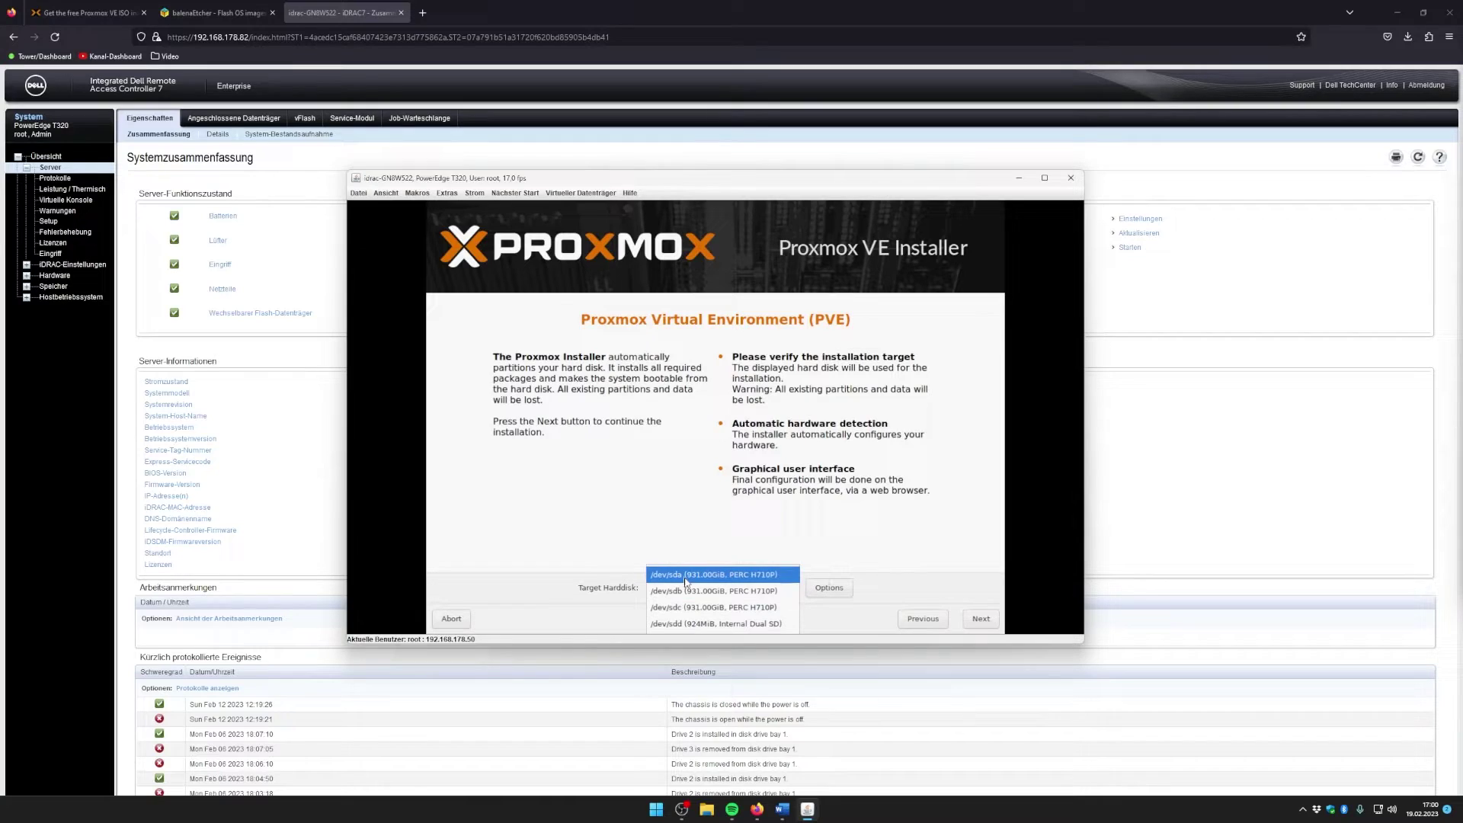
{"action": "left_click", "coordinate": [686, 578]}
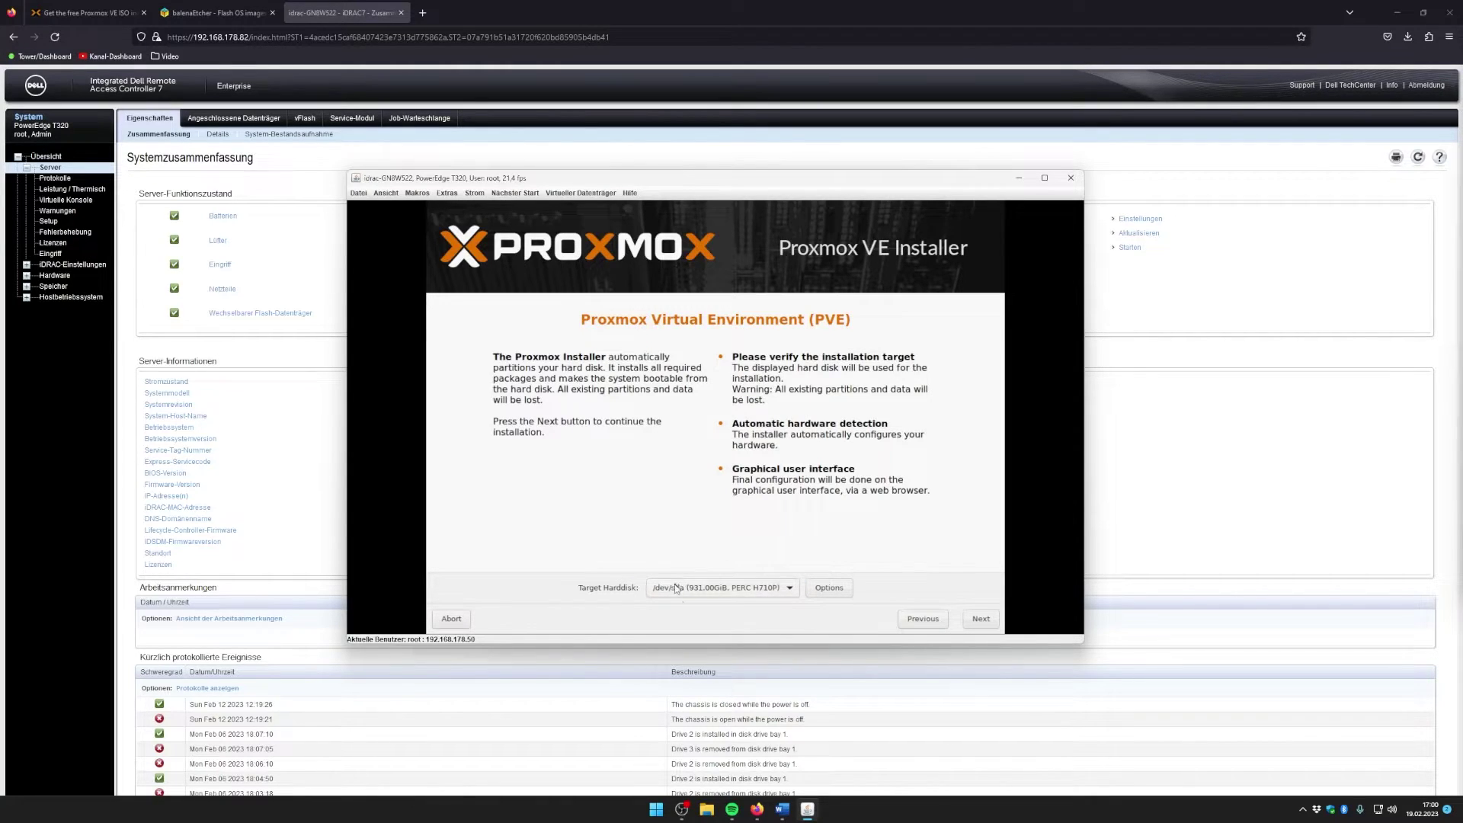
{"action": "left_click", "coordinate": [981, 618]}
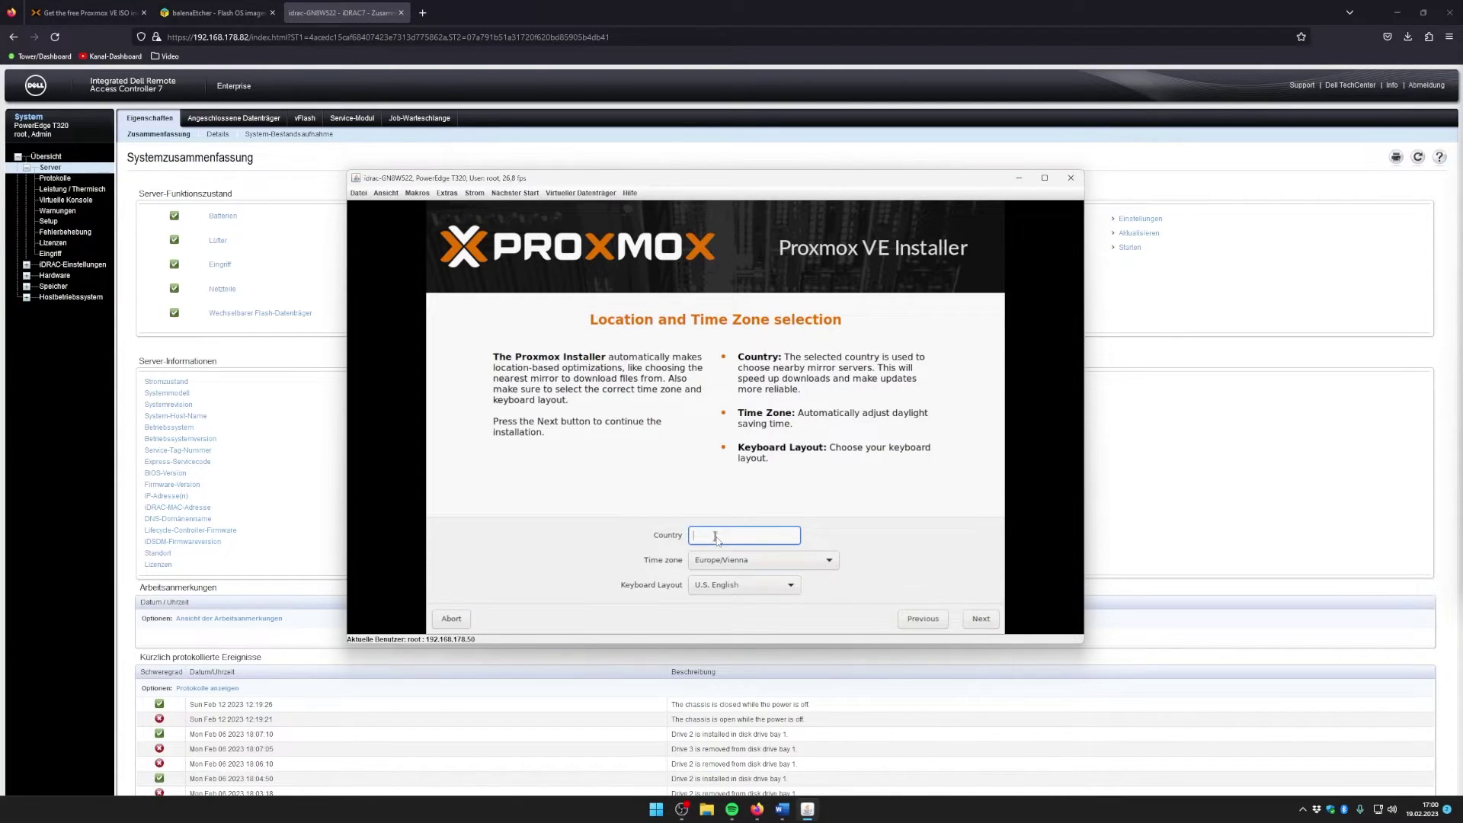
Step: Set the country to Germany, giving Europe/Berlin time zone and German keyboard
{"action": "type", "text": "ger"}
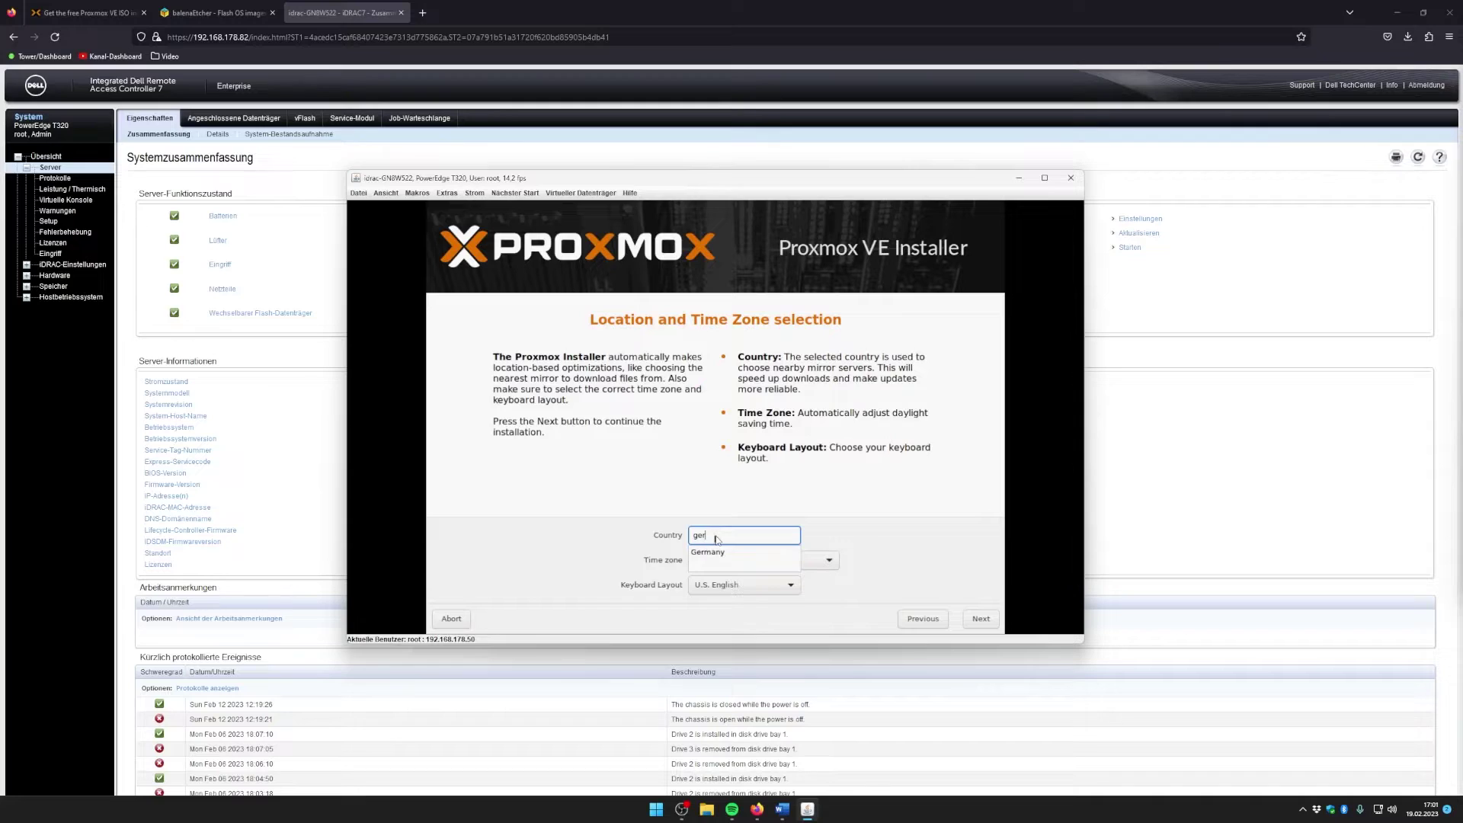
{"action": "left_click", "coordinate": [708, 552]}
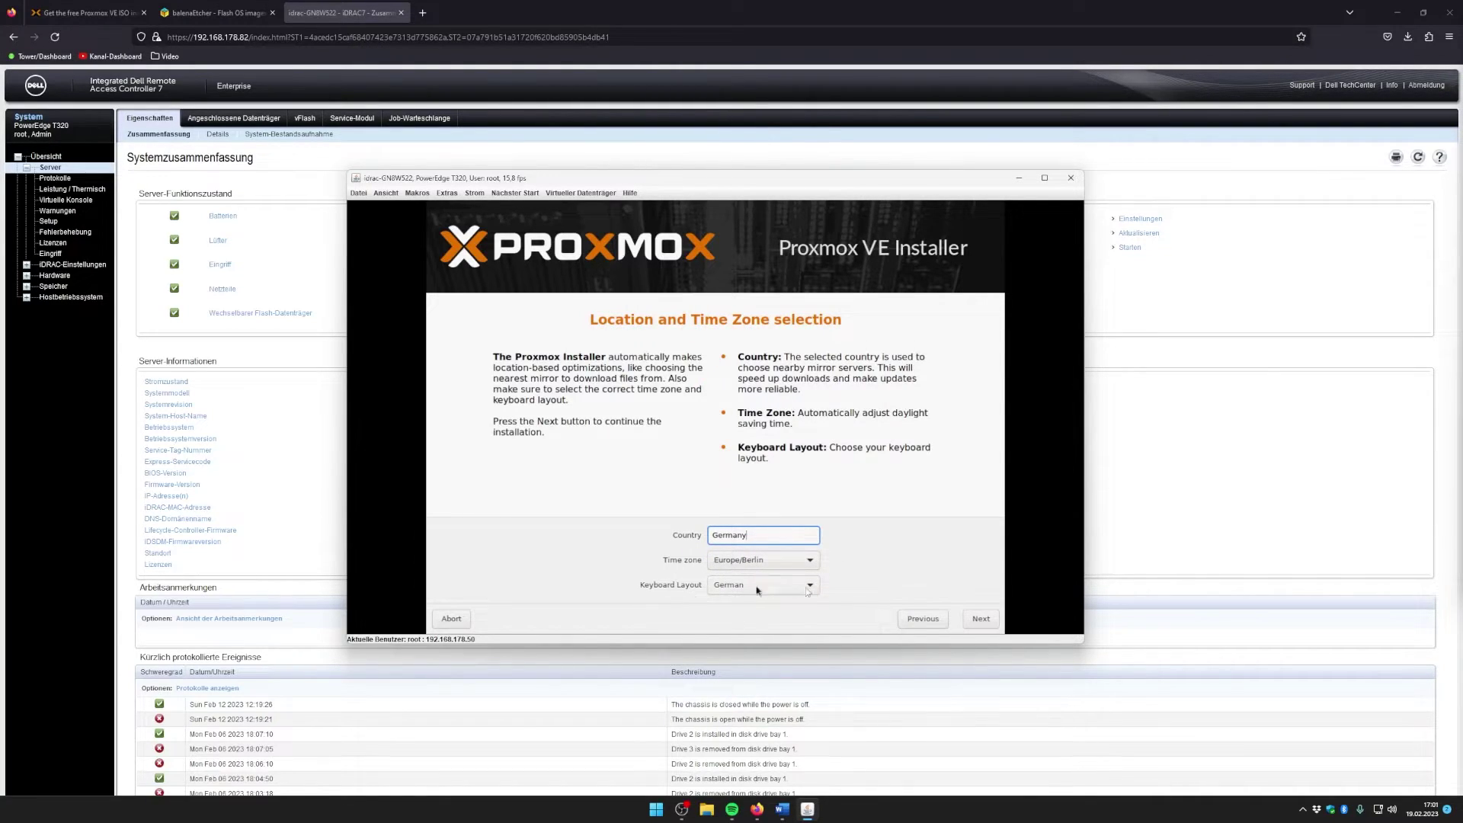
{"action": "left_click", "coordinate": [988, 620]}
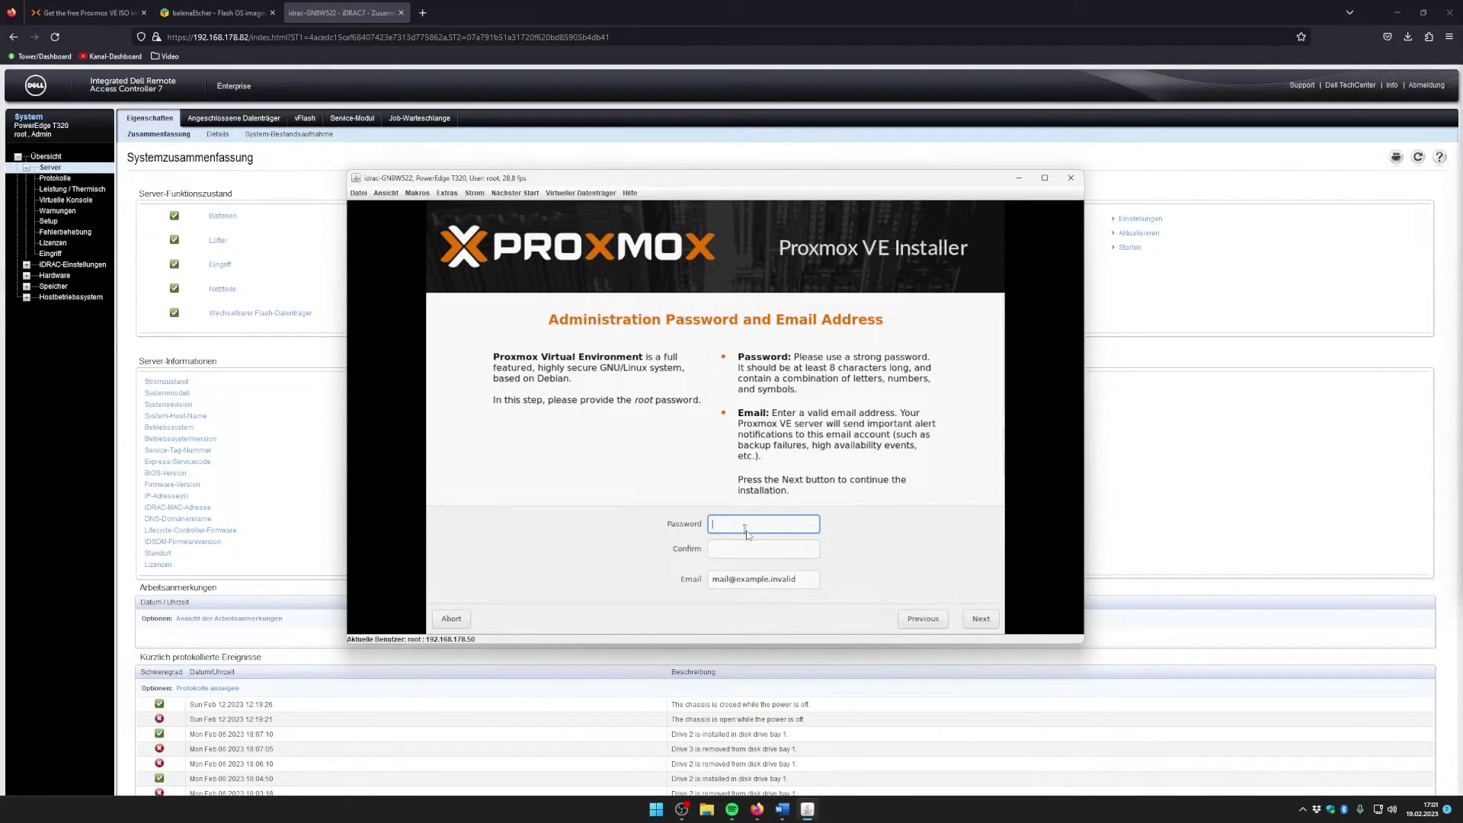
Step: Enter and confirm the root password and replace the placeholder with a valid admin e-mail
{"action": "type", "text": "••••••••••••"}
{"action": "key", "text": "Tab"}
{"action": "type", "text": "•••••••"}
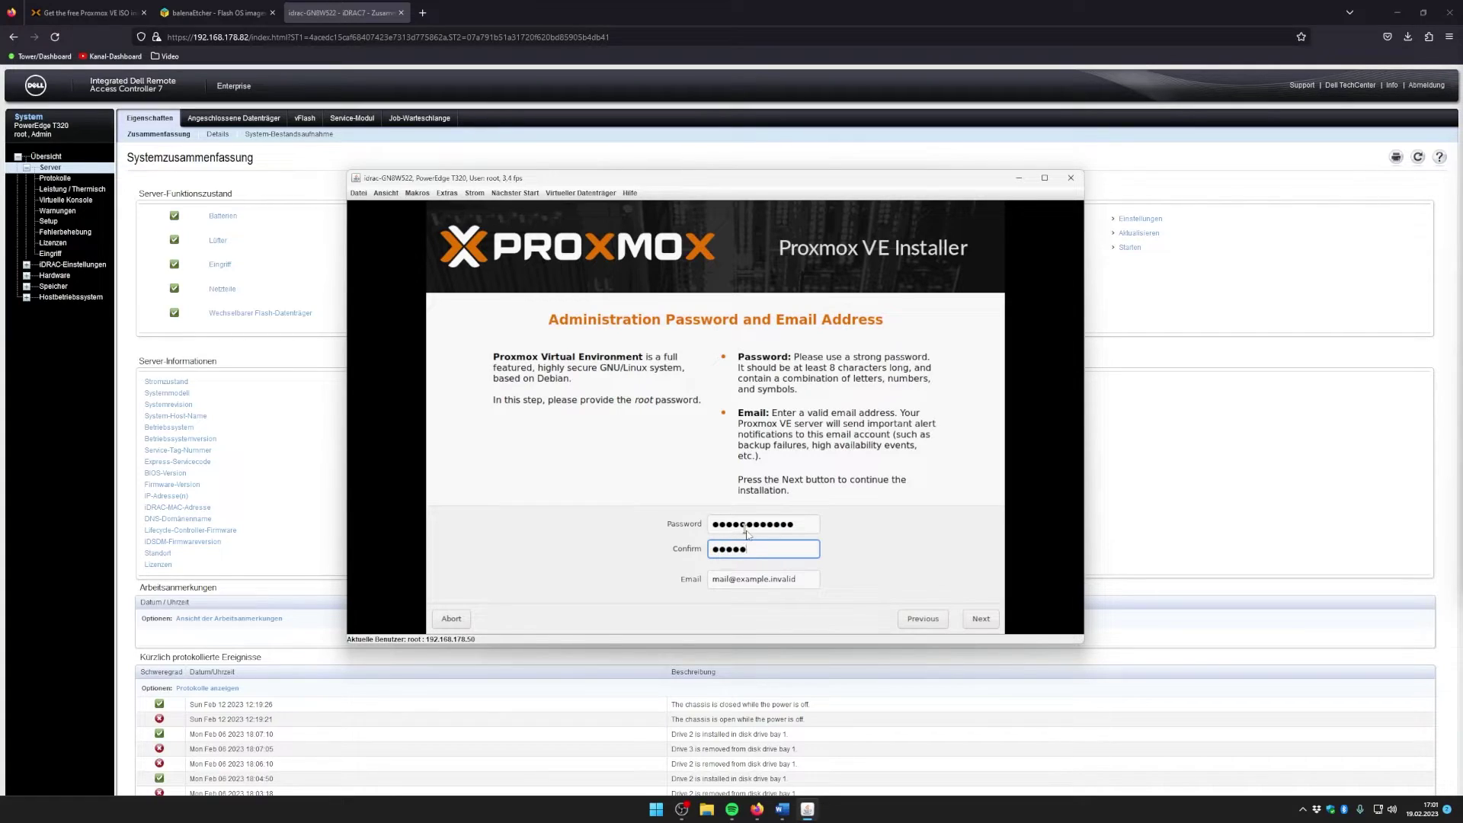
{"action": "type", "text": "•••••"}
{"action": "left_click", "coordinate": [799, 581]}
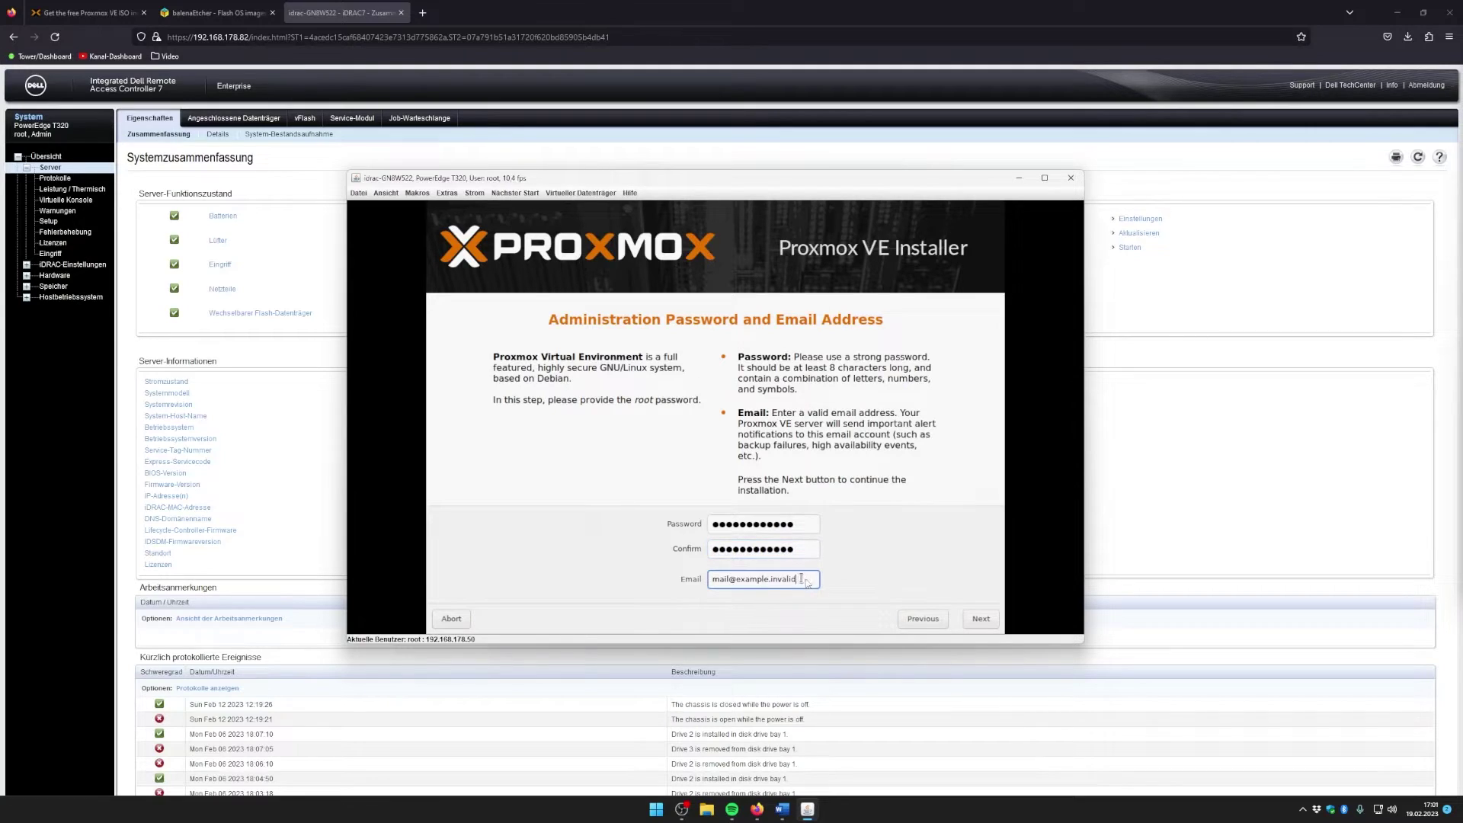
{"action": "left_click", "coordinate": [979, 620]}
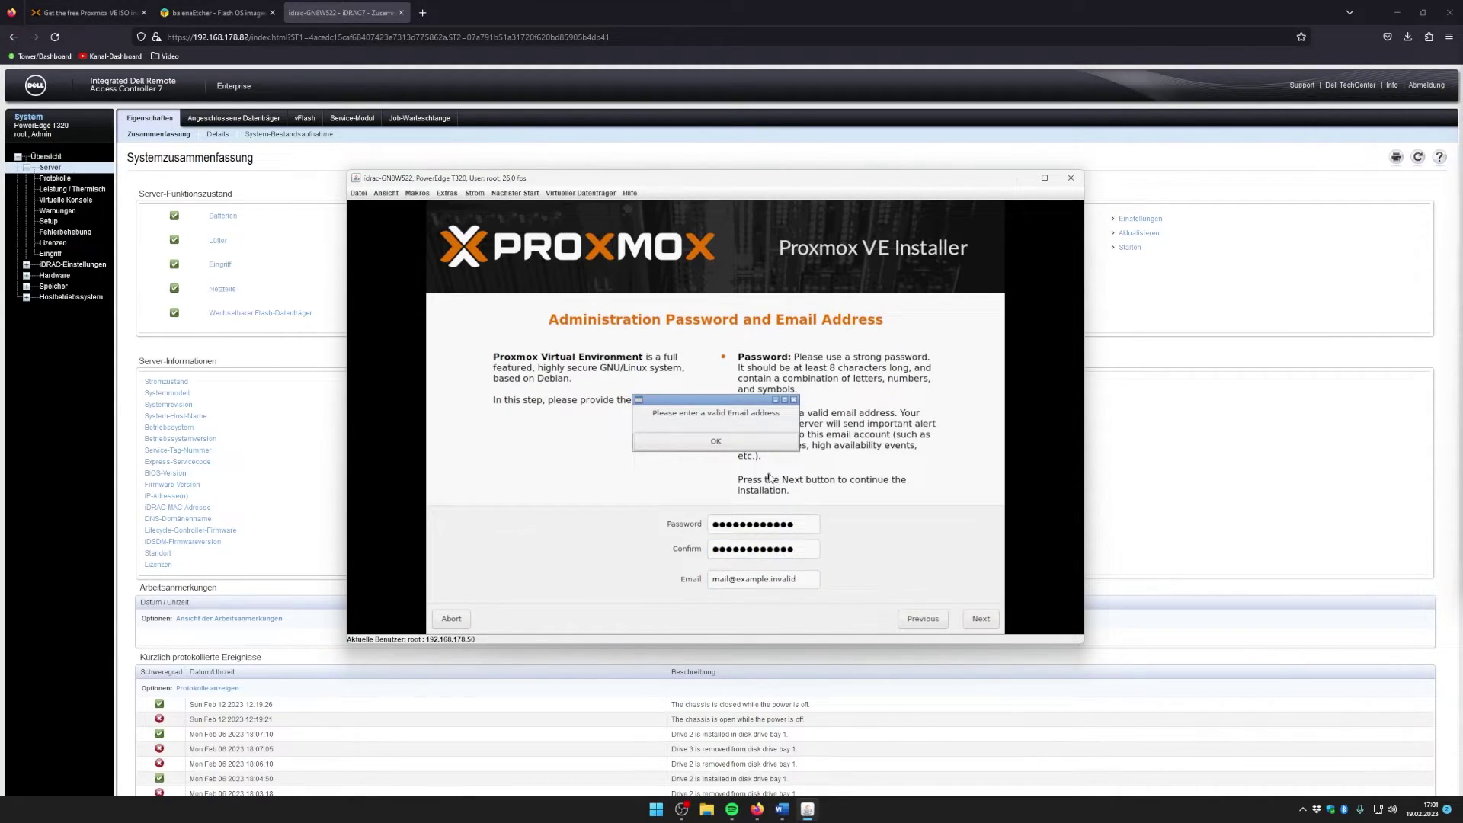
{"action": "left_click", "coordinate": [729, 446]}
{"action": "left_click_drag", "start_coordinate": [800, 579], "coordinate": [757, 580]}
{"action": "key", "text": "ctrl+a"}
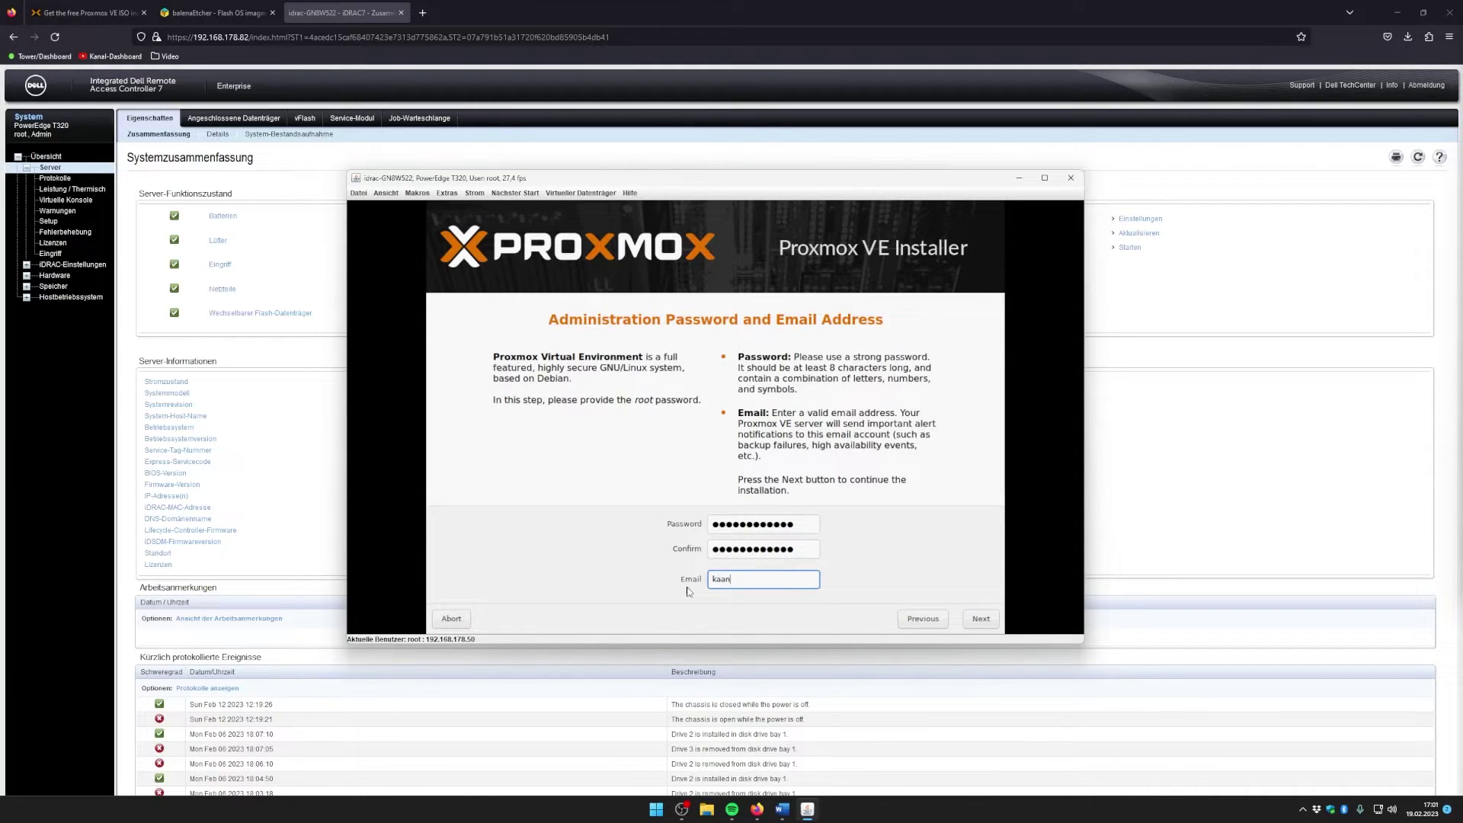
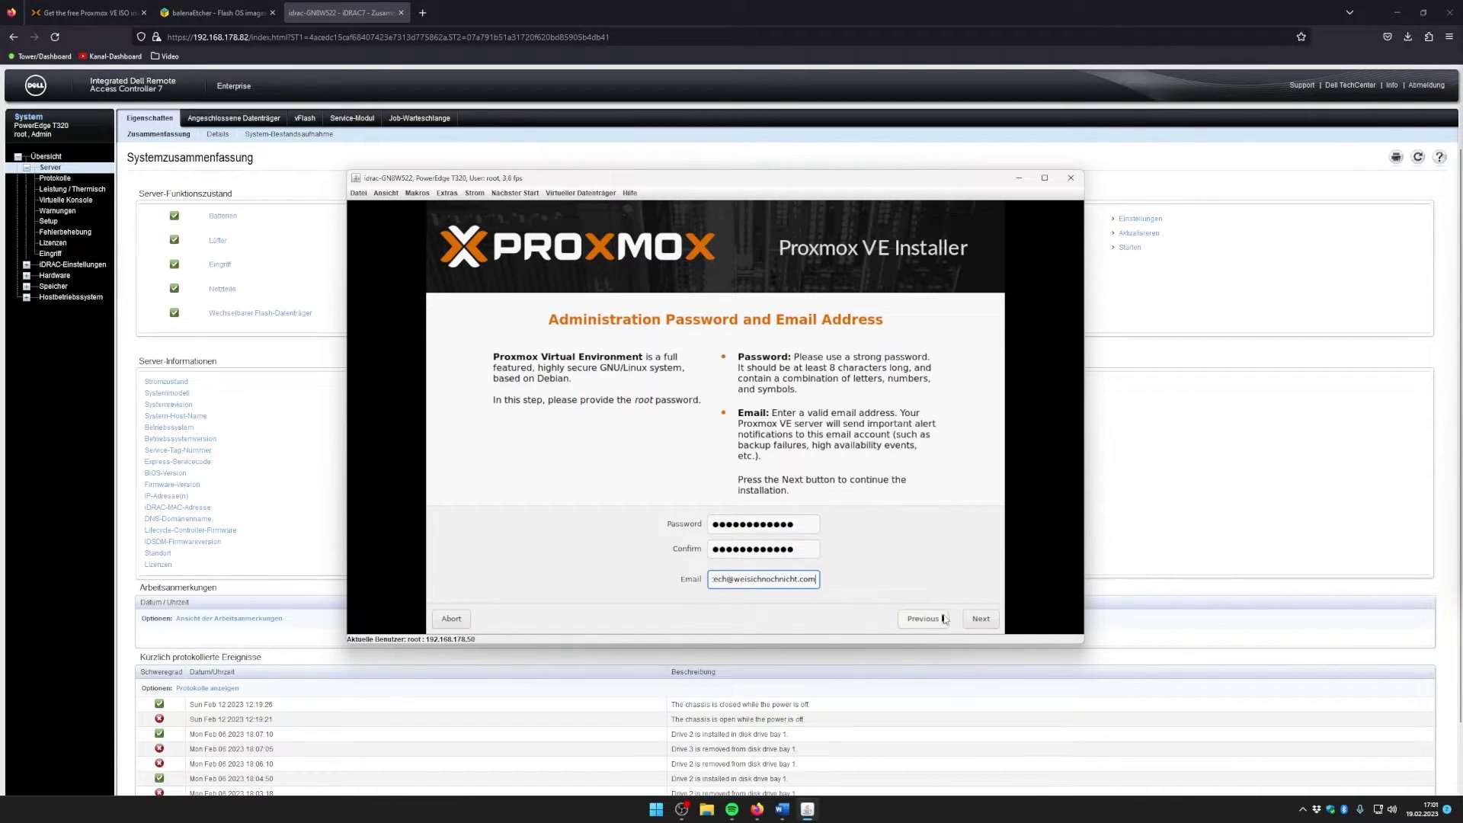
{"action": "left_click", "coordinate": [980, 618]}
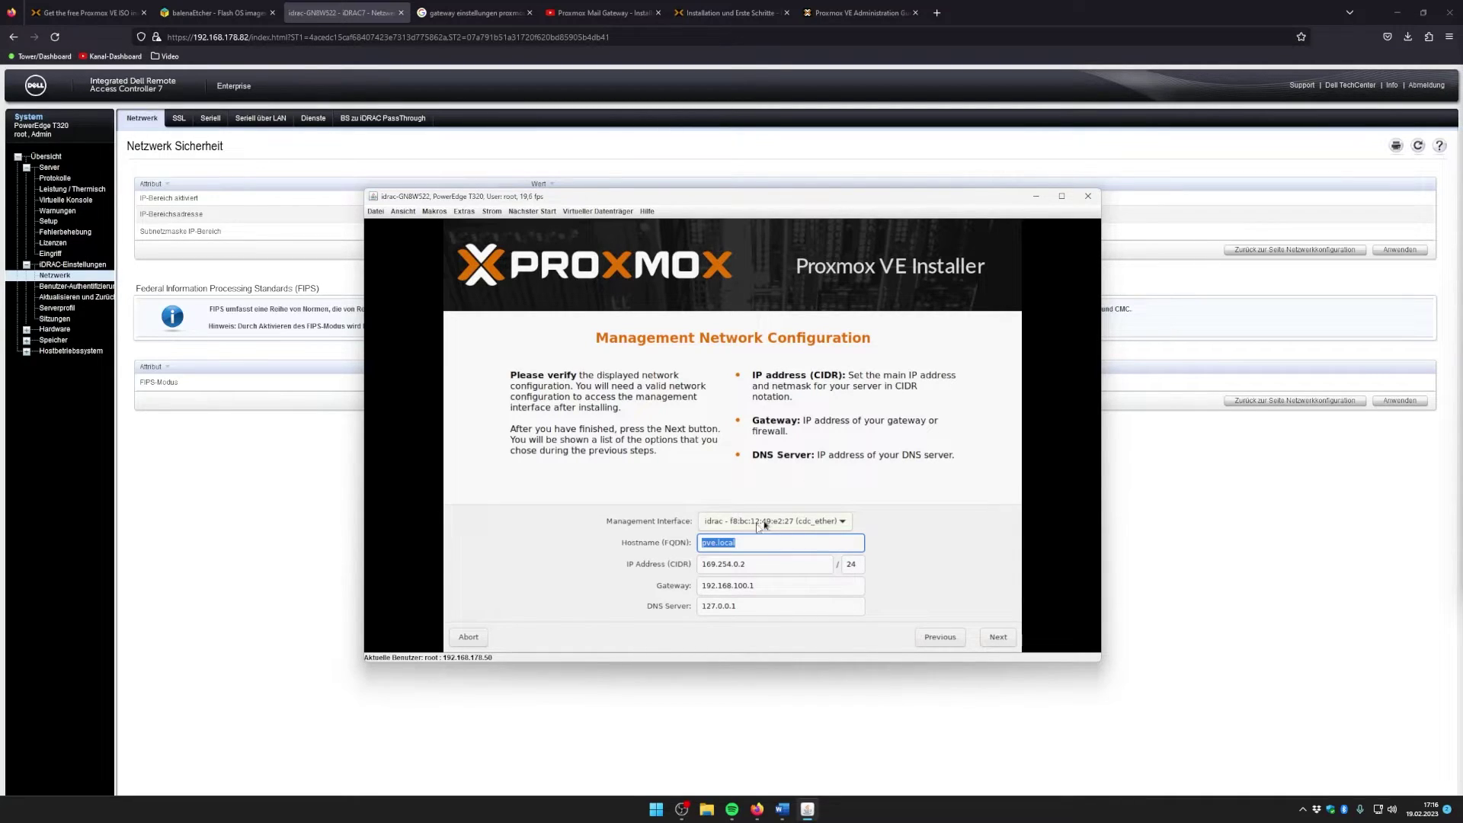
Step: Choose eno1 as the management interface and set the DNS server to 192.168.178.1
{"action": "left_click", "coordinate": [732, 523]}
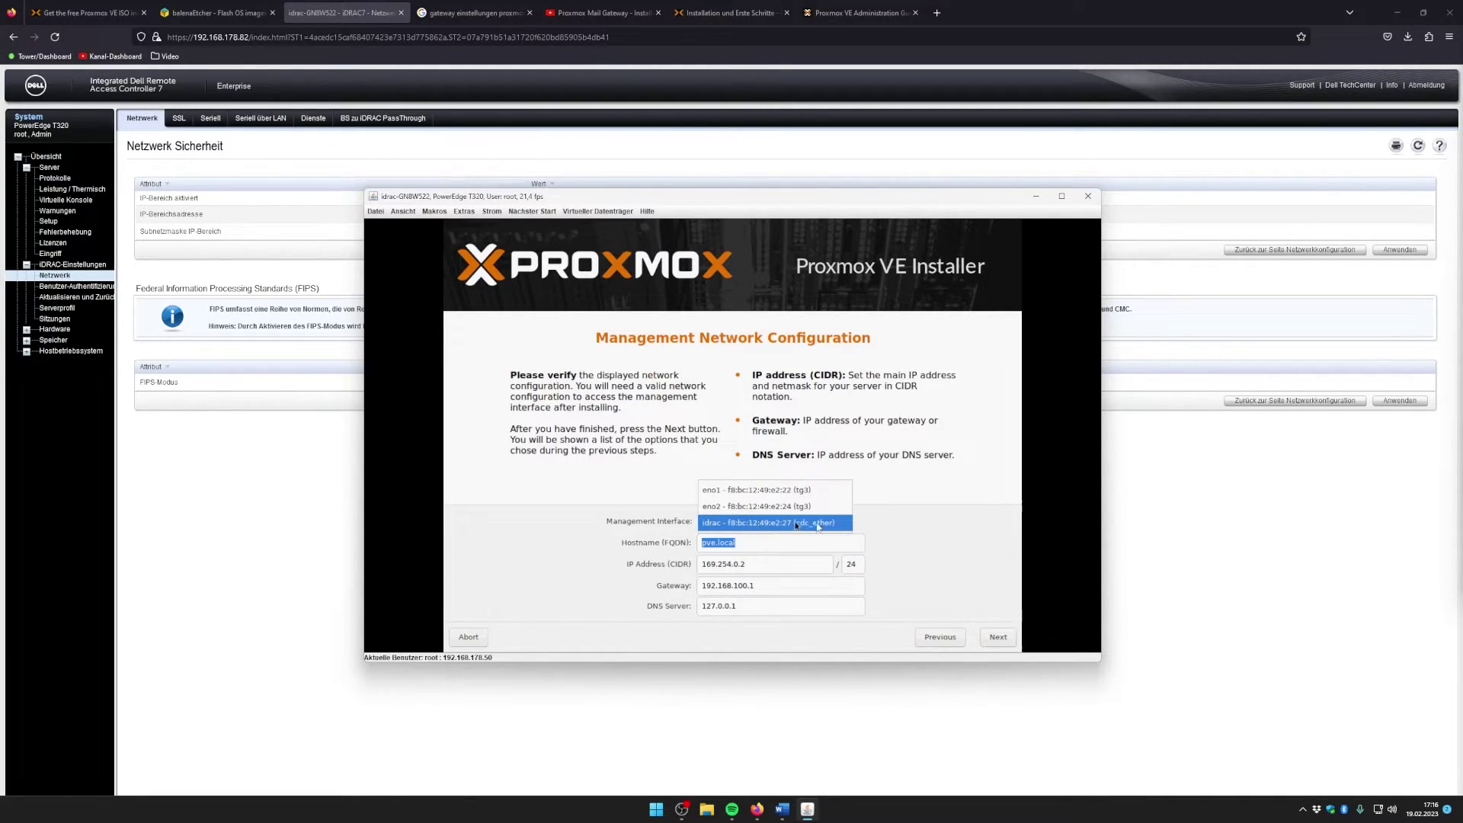
{"action": "left_click", "coordinate": [754, 494]}
{"action": "left_click", "coordinate": [841, 519]}
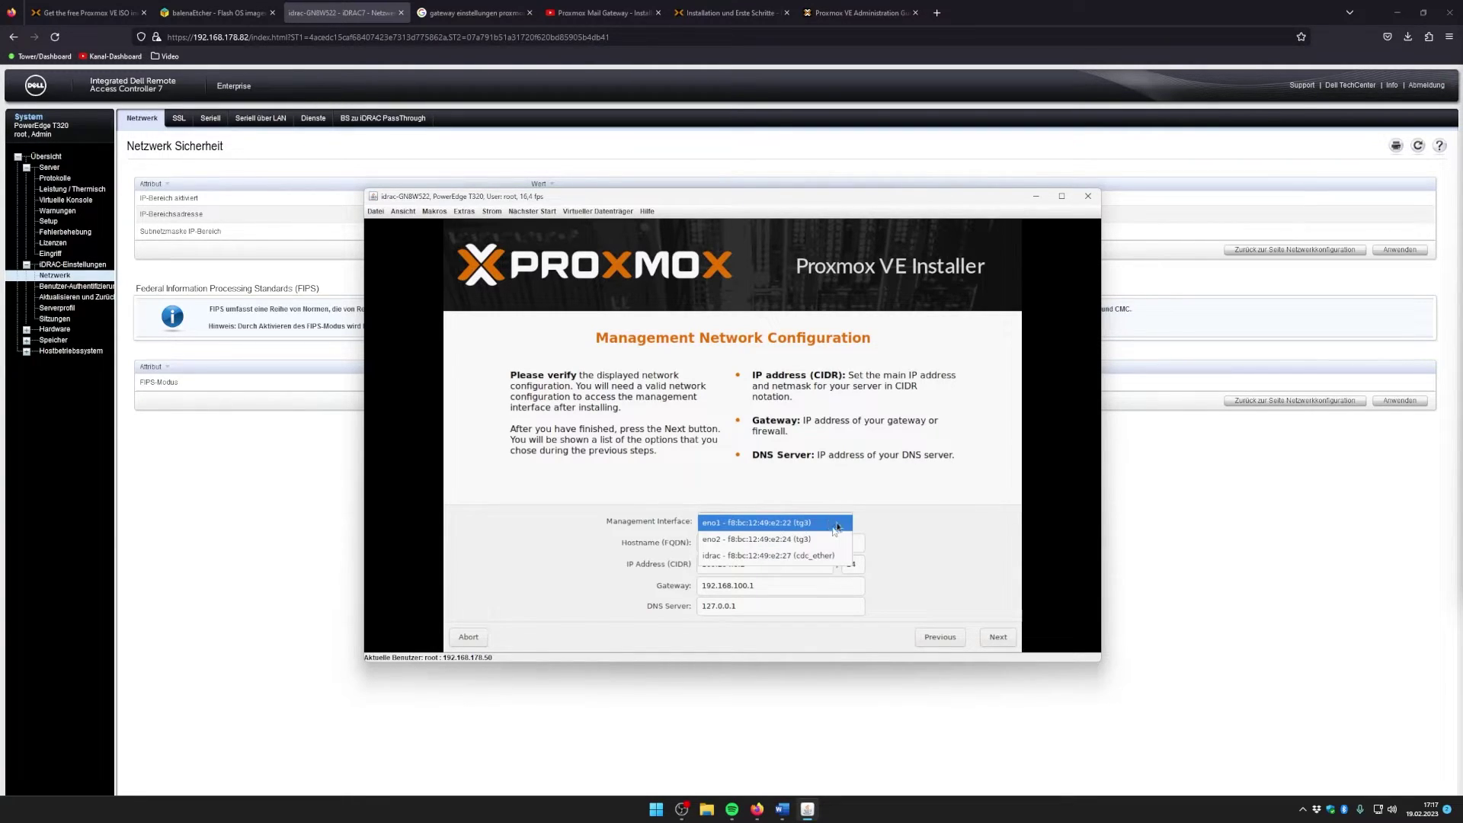
{"action": "left_click", "coordinate": [757, 524]}
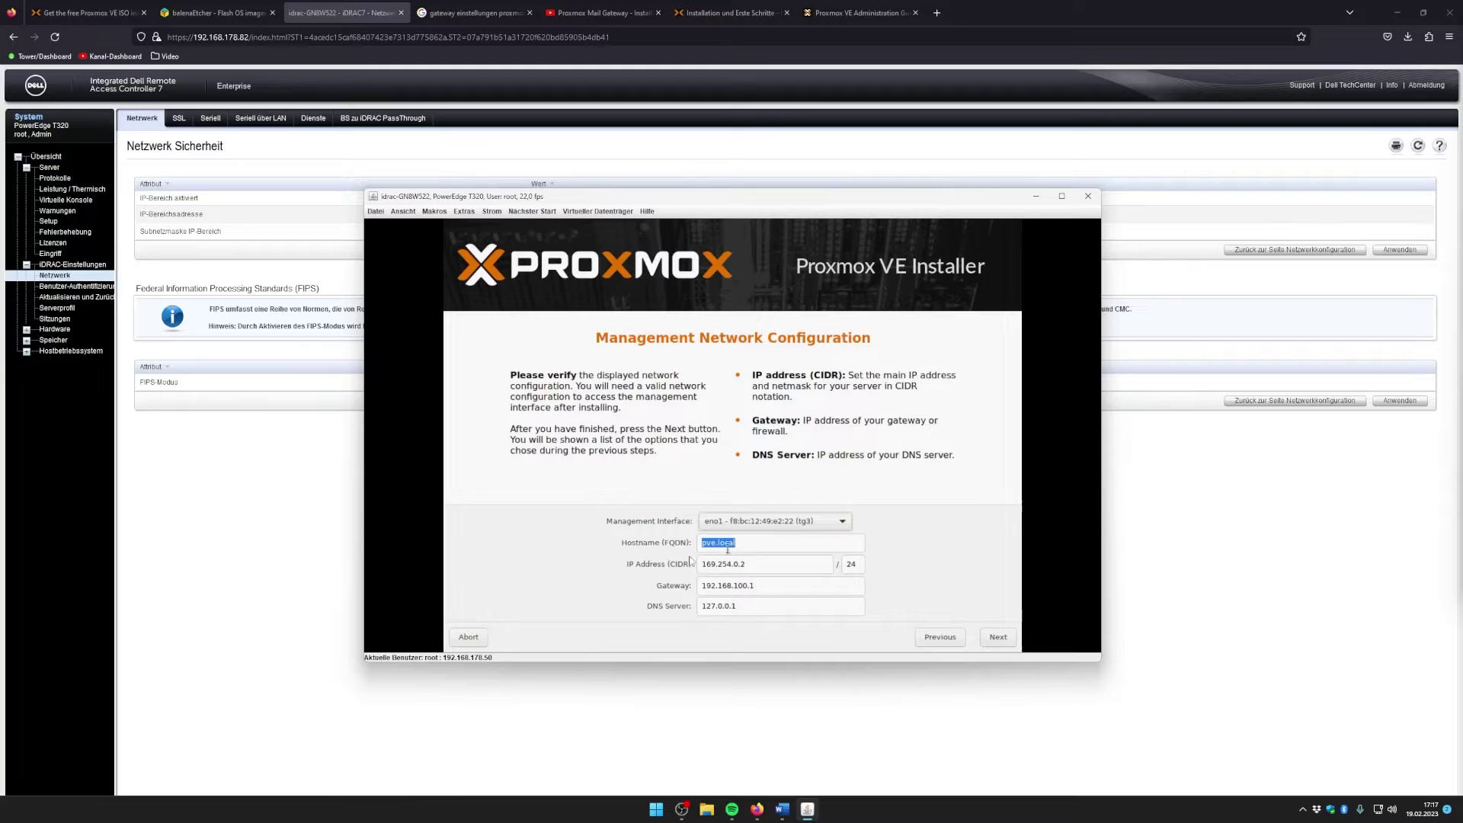
{"action": "left_click", "coordinate": [768, 565]}
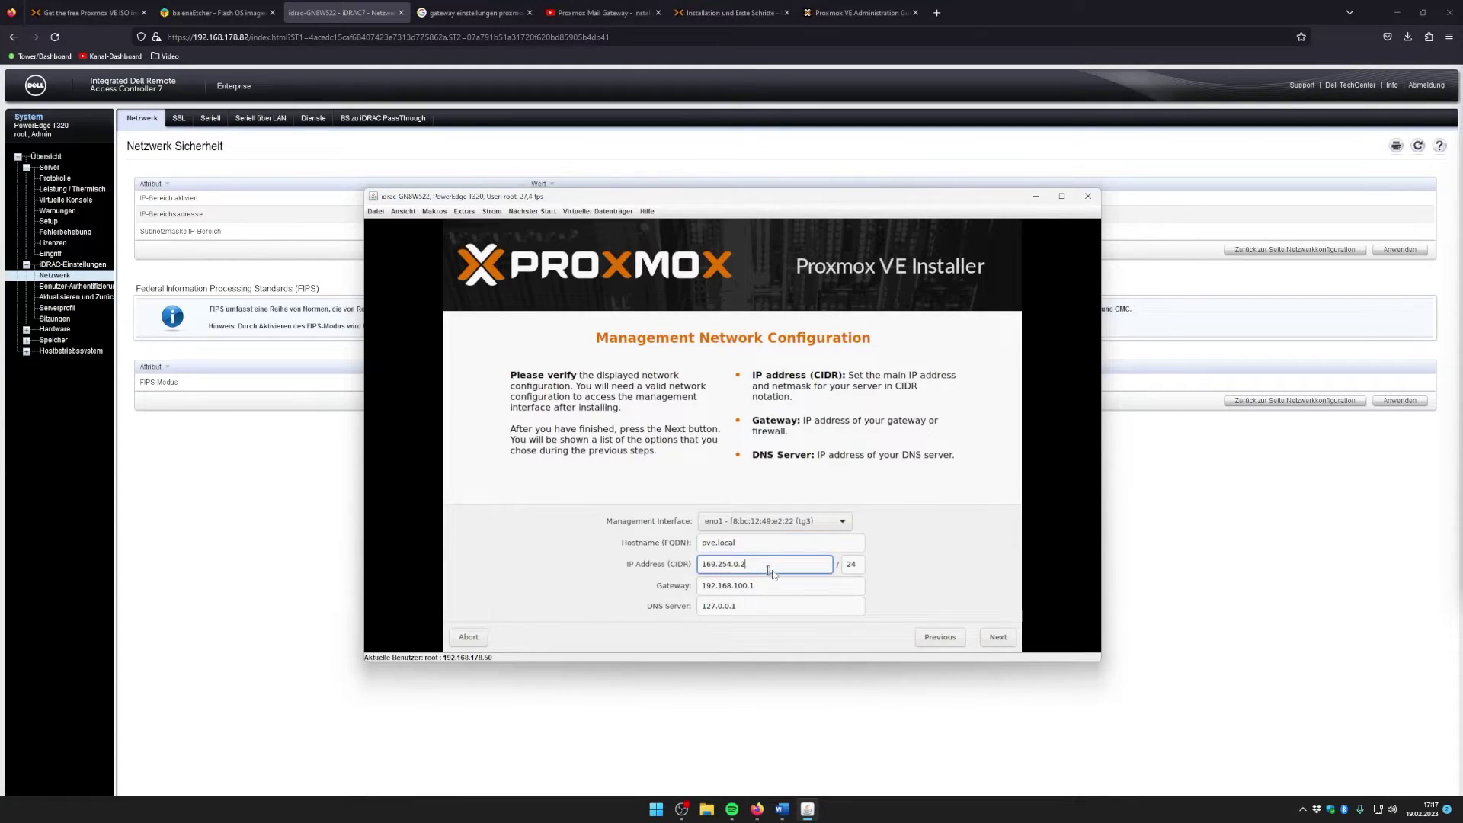
{"action": "triple_click", "coordinate": [750, 607]}
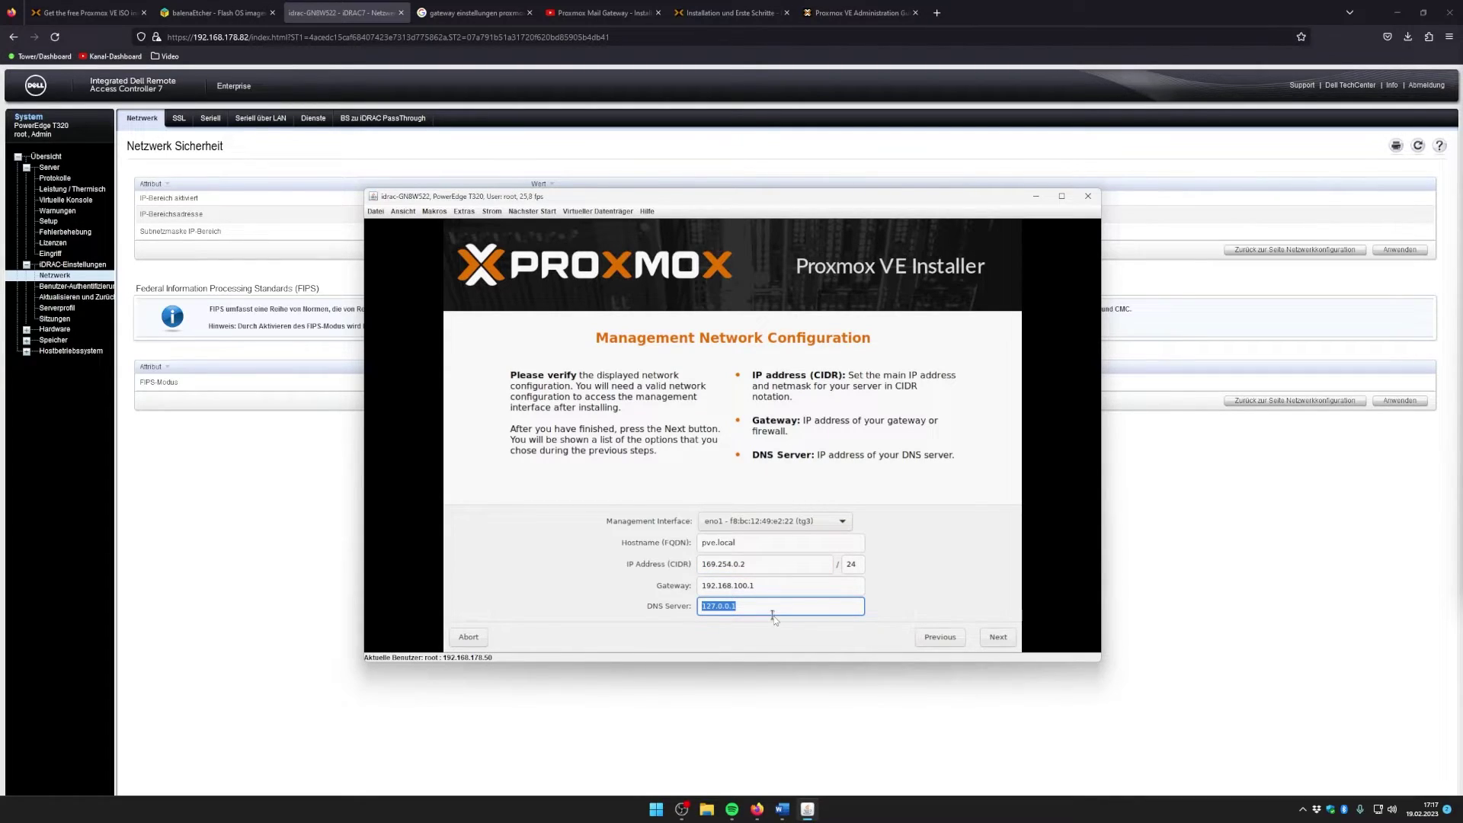
{"action": "type", "text": "192.168.178"}
Step: Change the IP address to 192.168.178.90/24 and proceed to the Summary page
{"action": "left_click", "coordinate": [771, 567]}
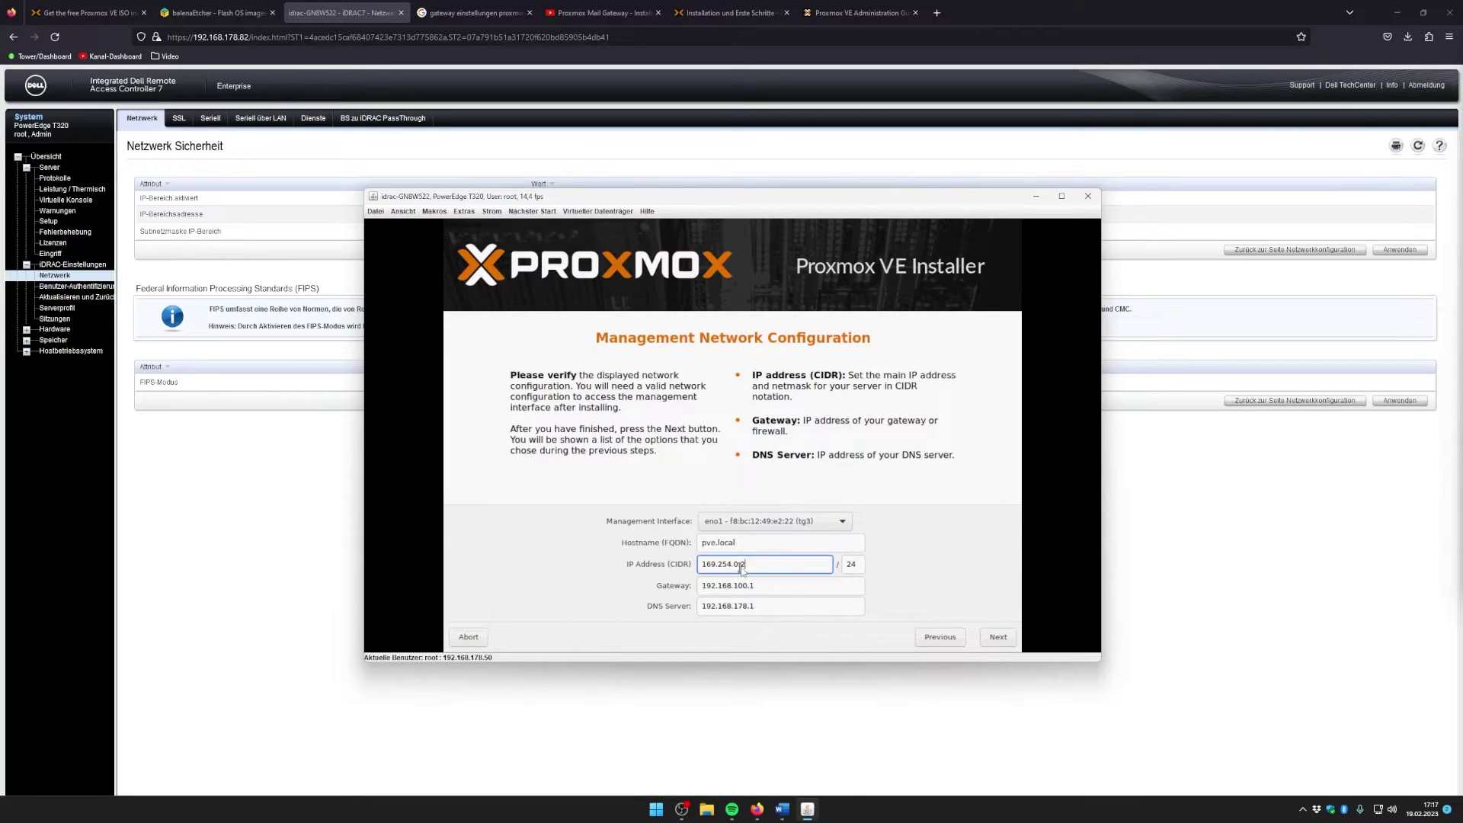
{"action": "key", "text": "BackSpace"}
{"action": "type", "text": "178"}
{"action": "key", "text": "End"}
{"action": "key", "text": "Left"}
{"action": "key", "text": "Left"}
{"action": "key", "text": "Left"}
{"action": "key", "text": "BackSpace"}
{"action": "key", "text": "BackSpace"}
{"action": "key", "text": "BackSpace"}
{"action": "type", "text": "178"}
{"action": "key", "text": "Left"}
{"action": "key", "text": "Left"}
{"action": "key", "text": "Left"}
{"action": "key", "text": "Left"}
{"action": "key", "text": "BackSpace"}
{"action": "key", "text": "BackSpace"}
{"action": "type", "text": "92"}
{"action": "key", "text": "Right"}
{"action": "key", "text": "Right"}
{"action": "key", "text": "Right"}
{"action": "key", "text": "Right"}
{"action": "type", "text": "."}
{"action": "key", "text": "BackSpace"}
{"action": "key", "text": "BackSpace"}
{"action": "key", "text": "BackSpace"}
{"action": "type", "text": "68"}
{"action": "key", "text": "Right"}
{"action": "key", "text": "Right"}
{"action": "key", "text": "Right"}
{"action": "type", "text": "990"}
{"action": "left_click", "coordinate": [998, 636]}
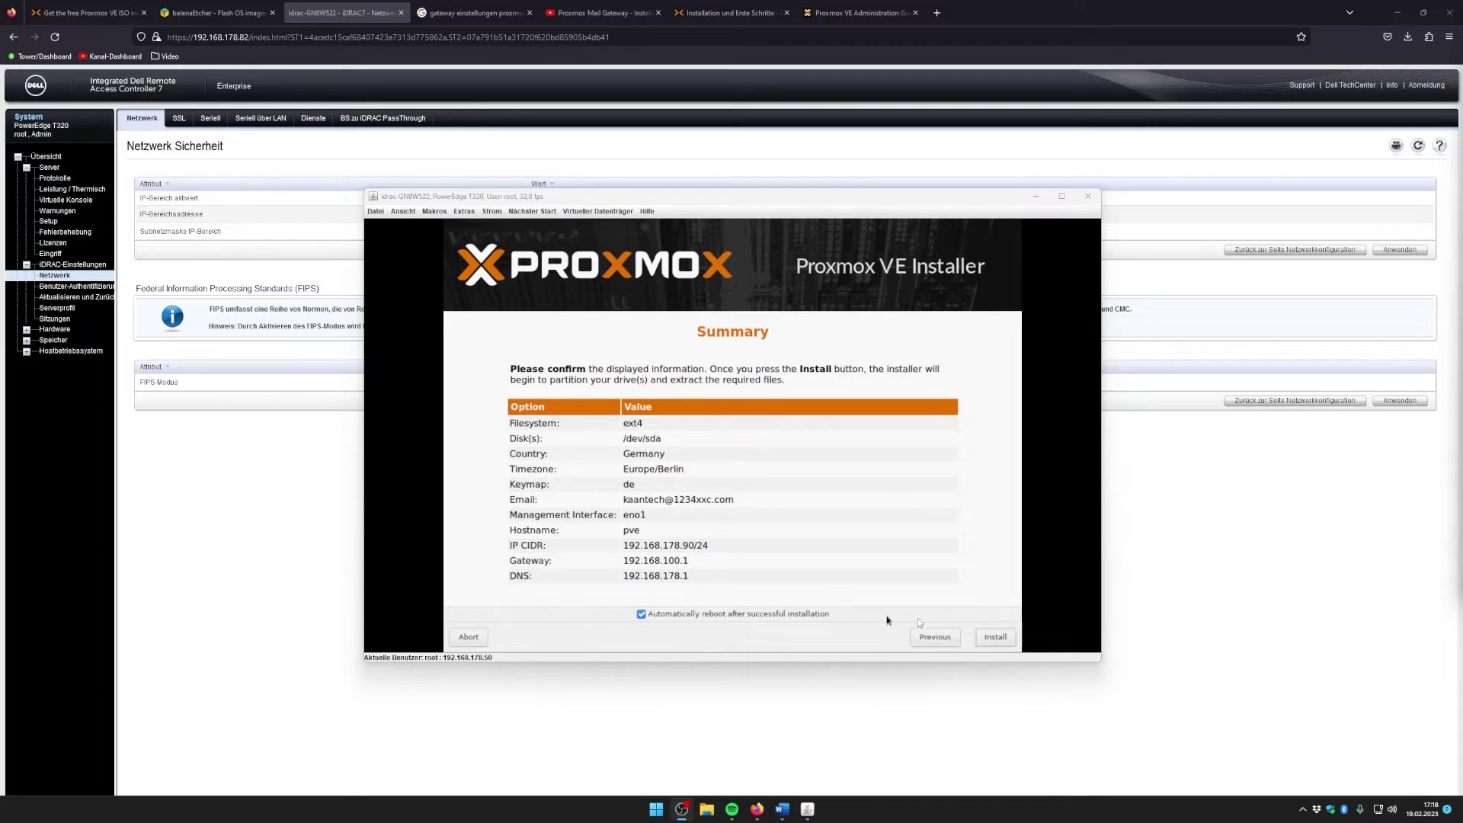
Step: Start the installation and wait for the reboot to the pve login prompt
{"action": "left_click", "coordinate": [993, 637]}
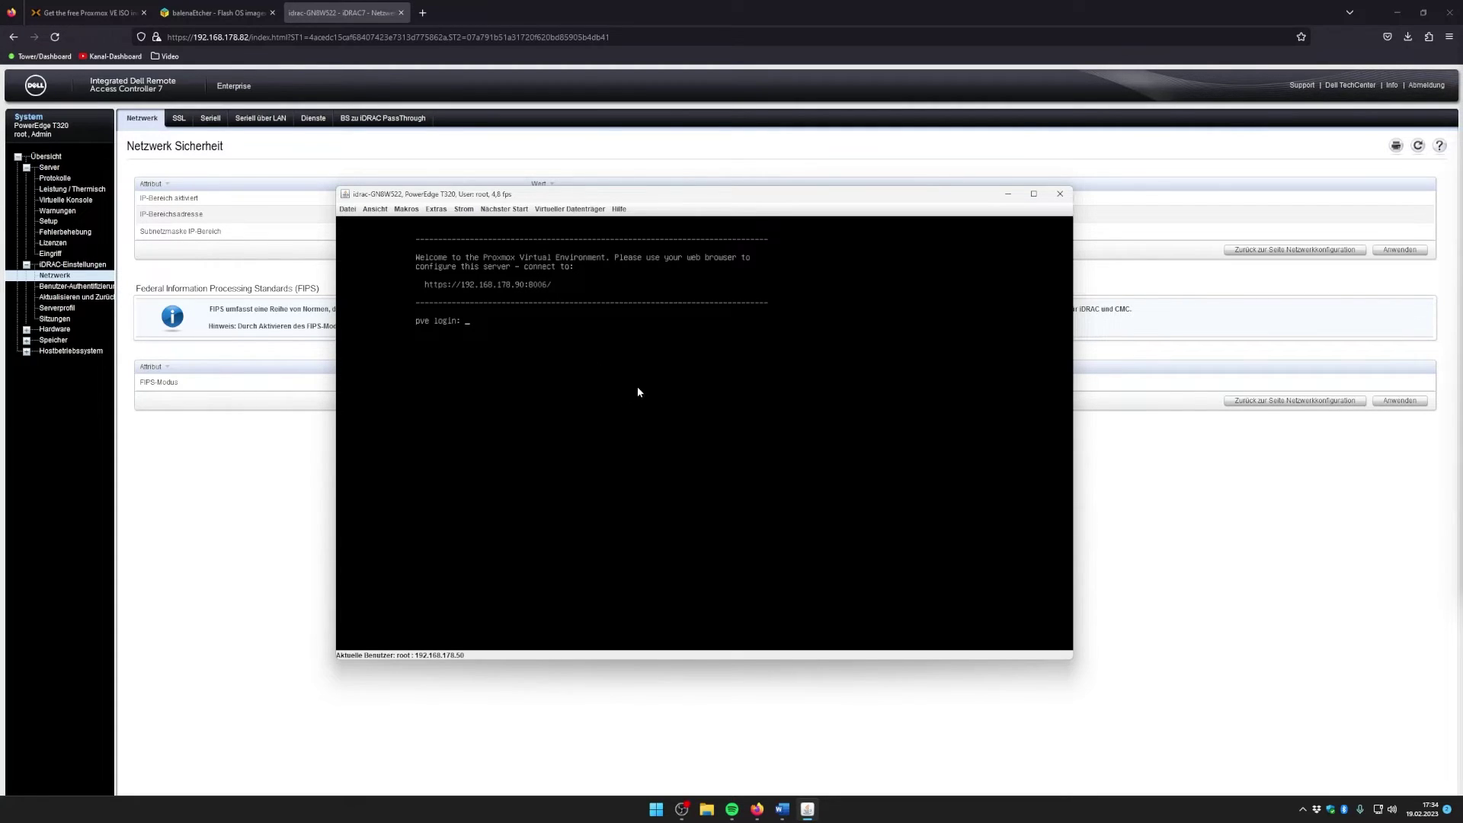
{"action": "left_click_drag", "start_coordinate": [456, 197], "coordinate": [485, 234]}
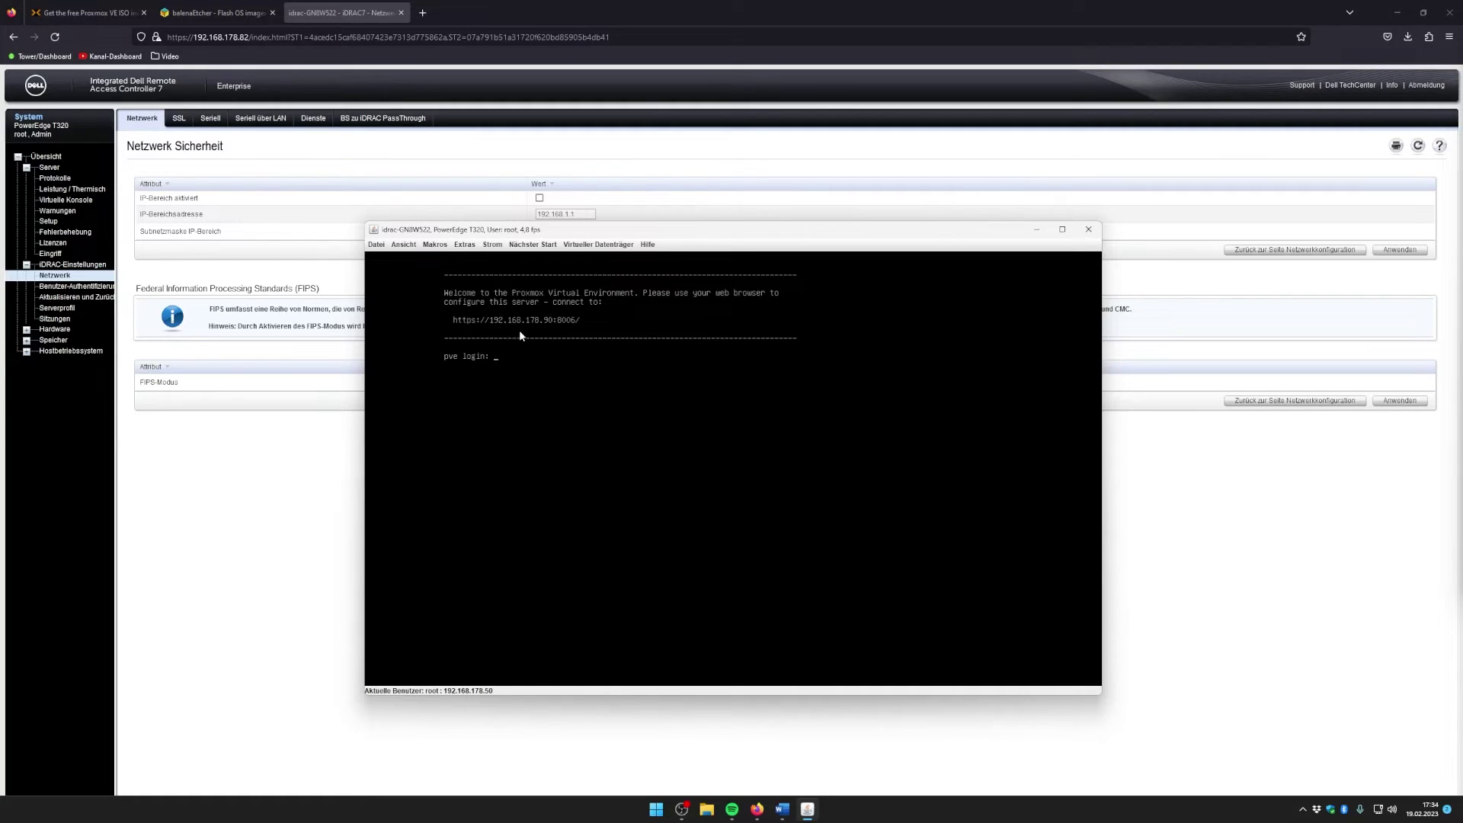
{"action": "left_click", "coordinate": [428, 13]}
{"action": "type", "text": "h"}
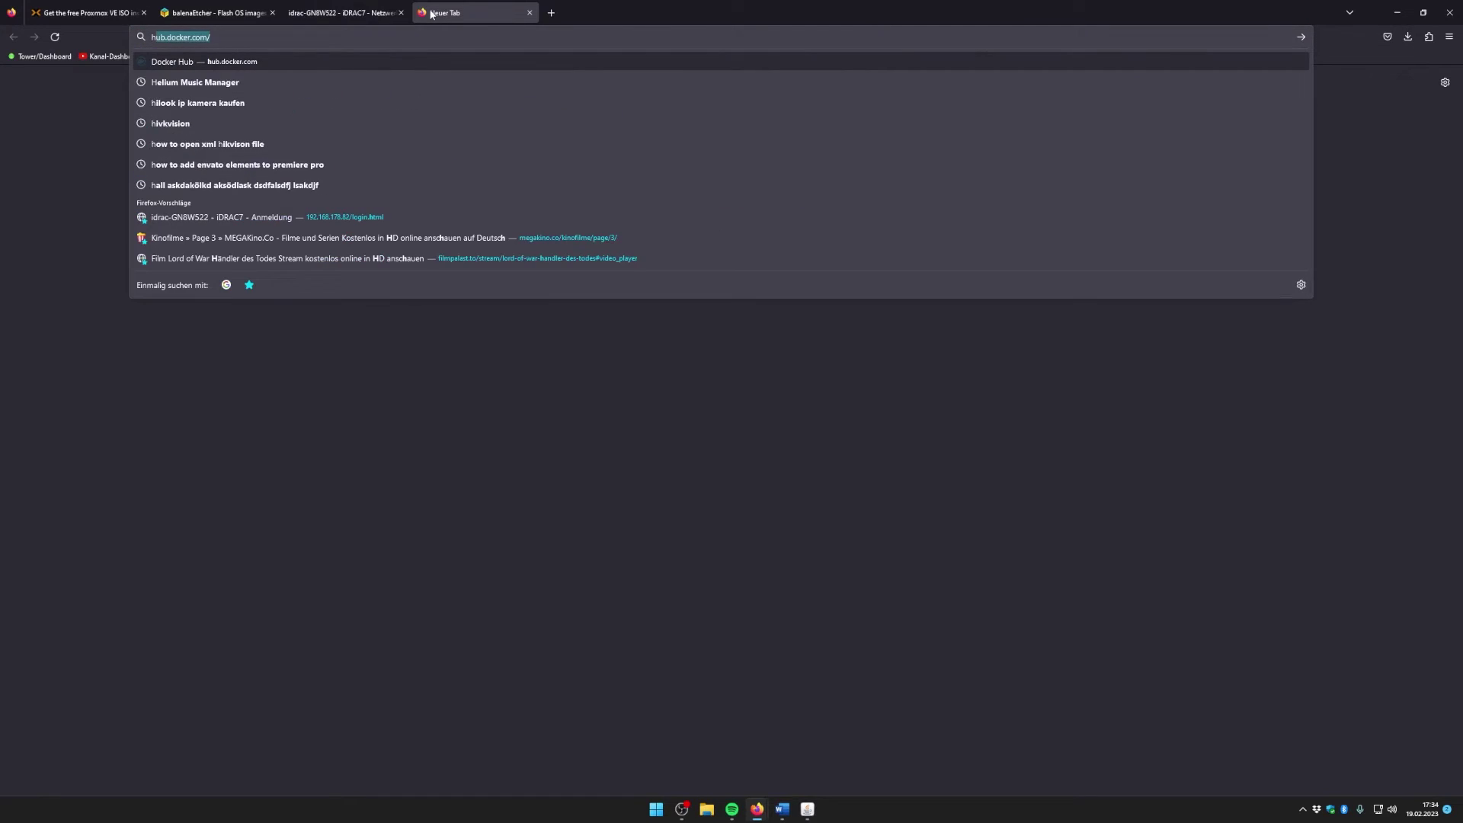
{"action": "type", "text": "ttps:/"}
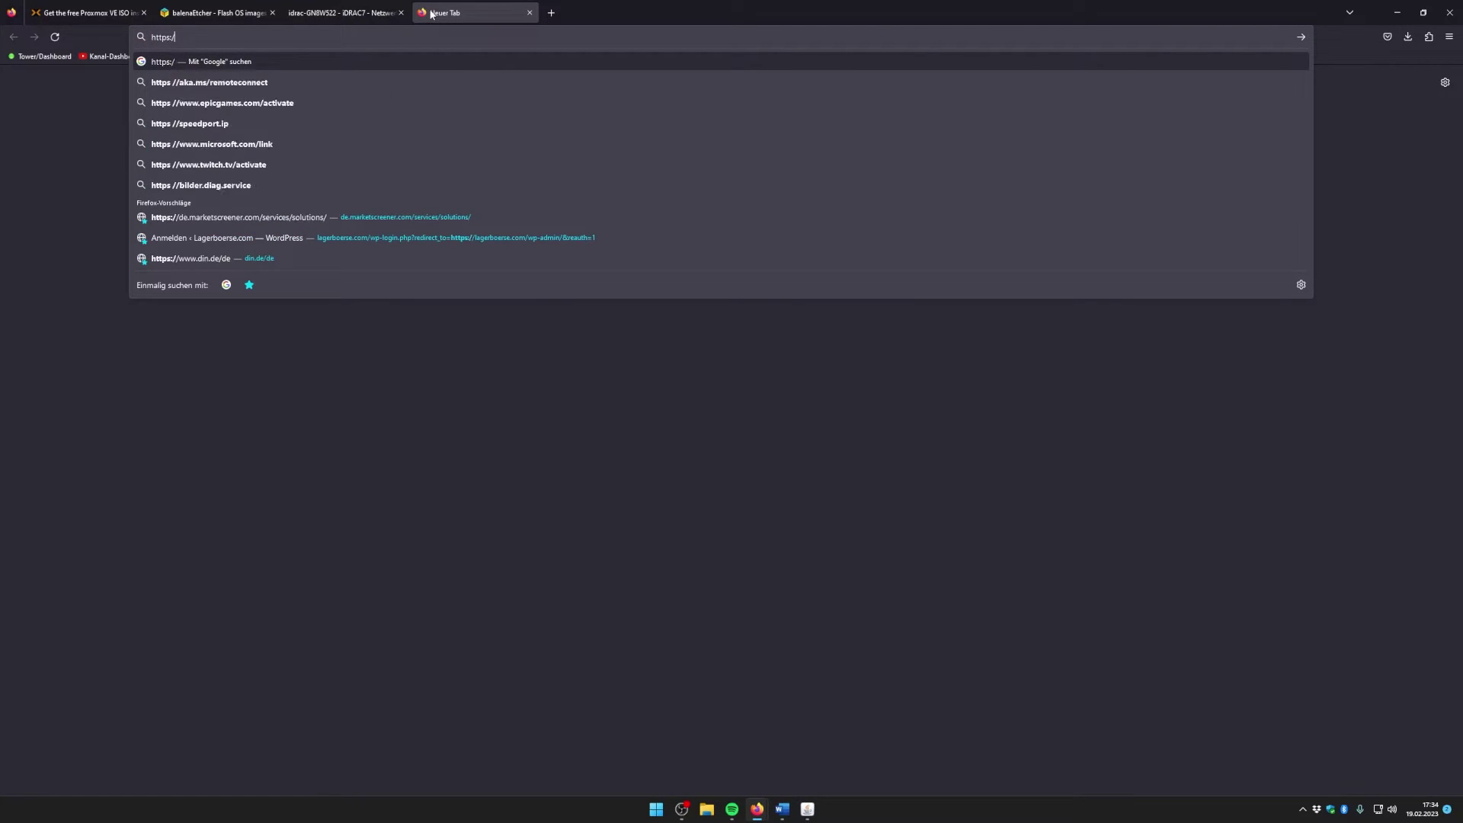
{"action": "type", "text": "/172.1"}
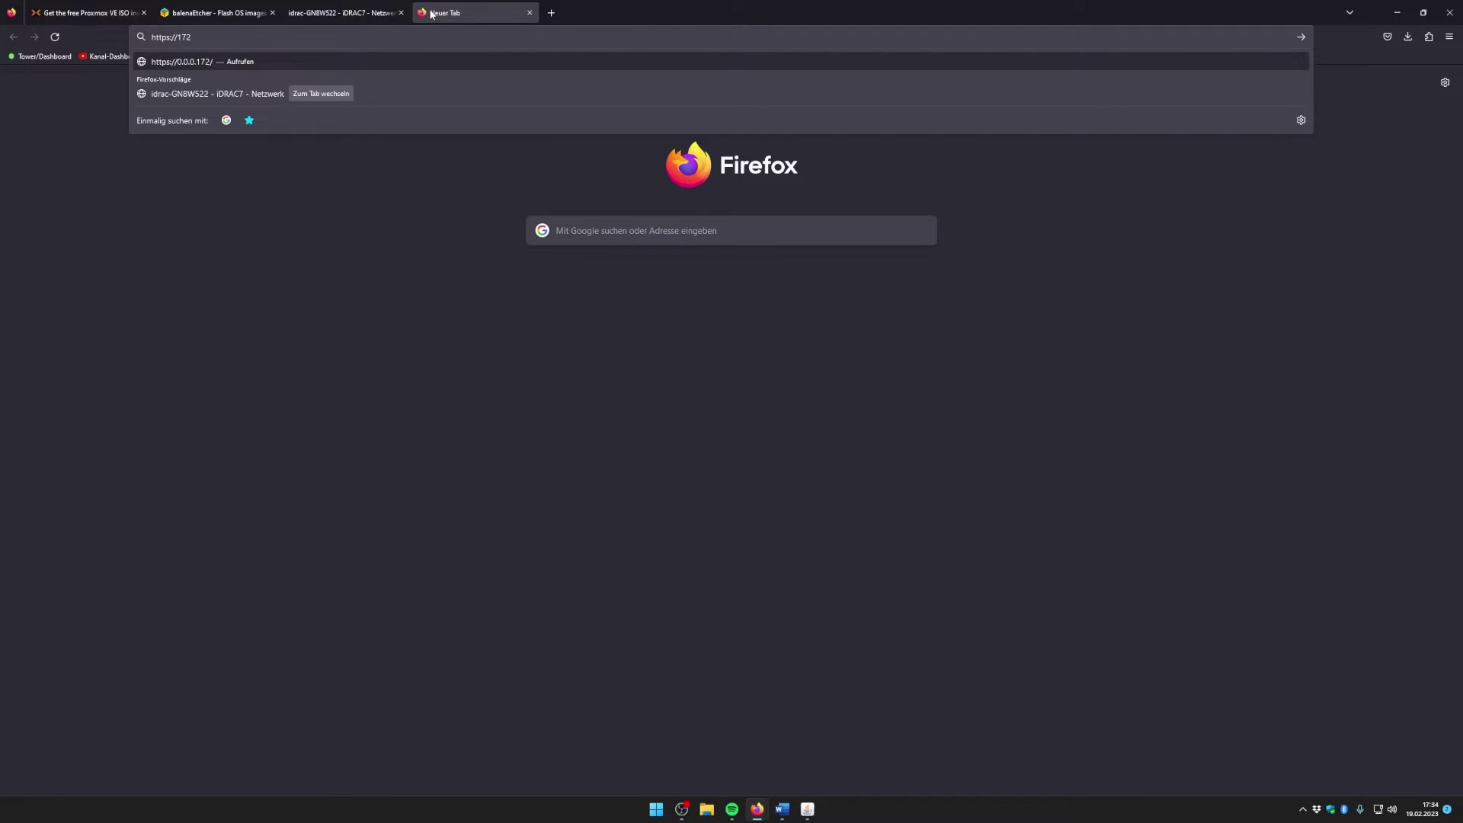
{"action": "key", "text": "BackSpace"}
{"action": "key", "text": "BackSpace"}
{"action": "key", "text": "BackSpace"}
{"action": "key", "text": "BackSpace"}
{"action": "left_click", "coordinate": [808, 810]}
{"action": "left_click", "coordinate": [231, 37]}
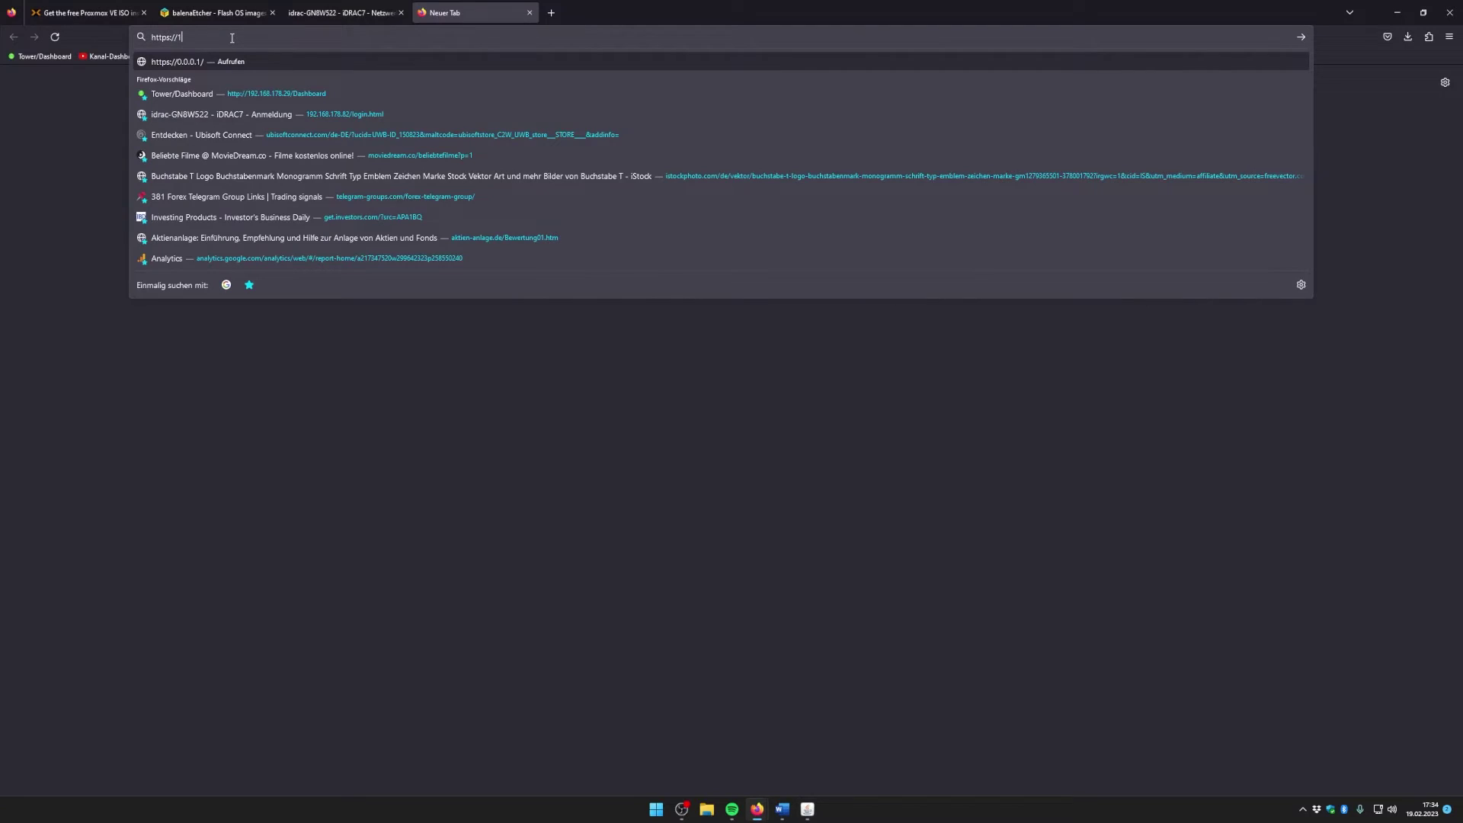
{"action": "type", "text": "92."}
{"action": "left_click", "coordinate": [231, 37]}
{"action": "key", "text": "BackSpace"}
{"action": "type", "text": "0:8006"}
{"action": "key", "text": "Return"}
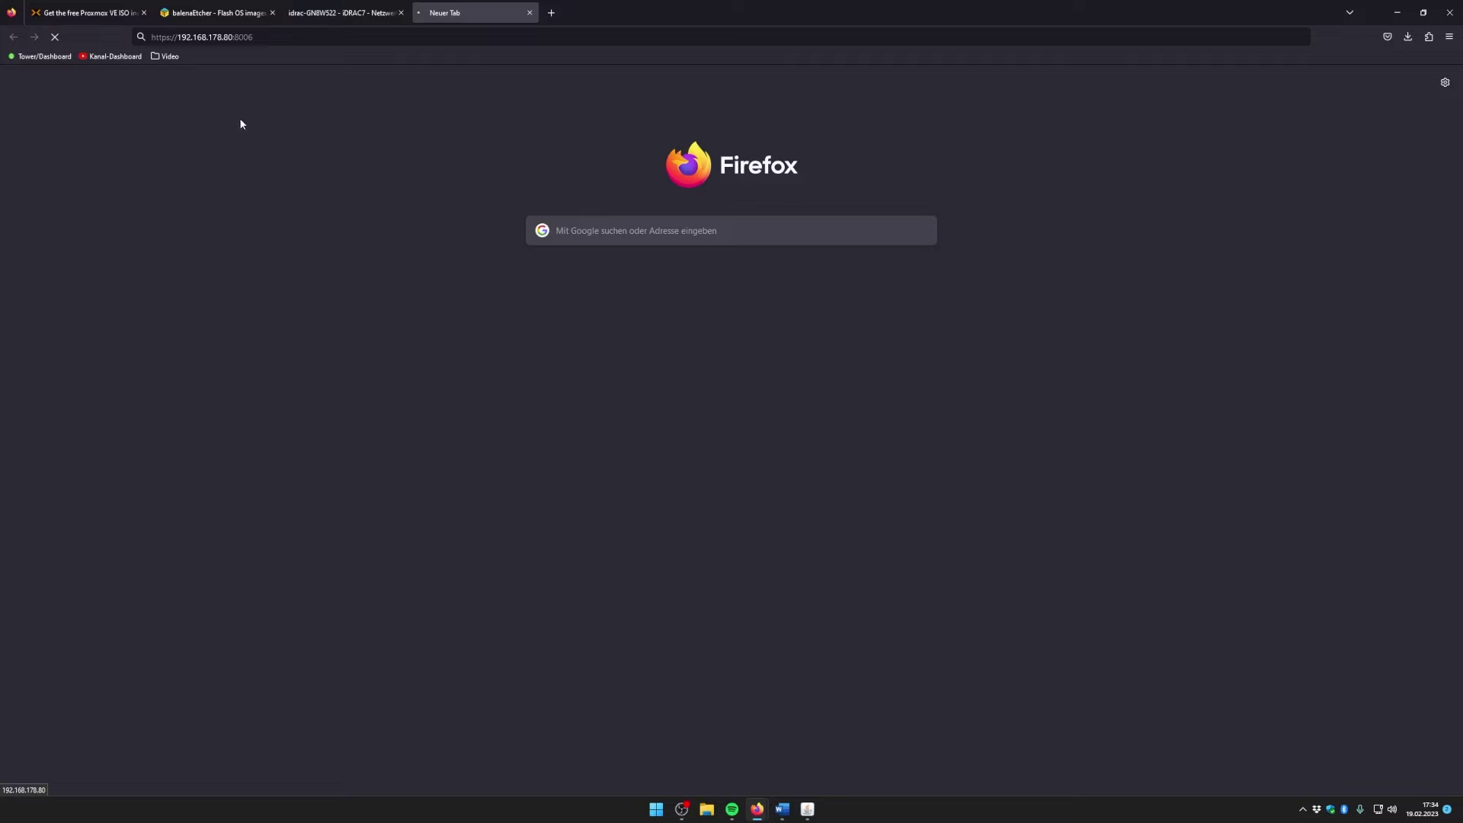
Step: Correct the address to 192.168.178.90:8006 and load the Proxmox web login
{"action": "left_click", "coordinate": [259, 36]}
{"action": "left_click", "coordinate": [230, 36]}
{"action": "key", "text": "BackSpace"}
{"action": "type", "text": "9"}
{"action": "key", "text": "Return"}
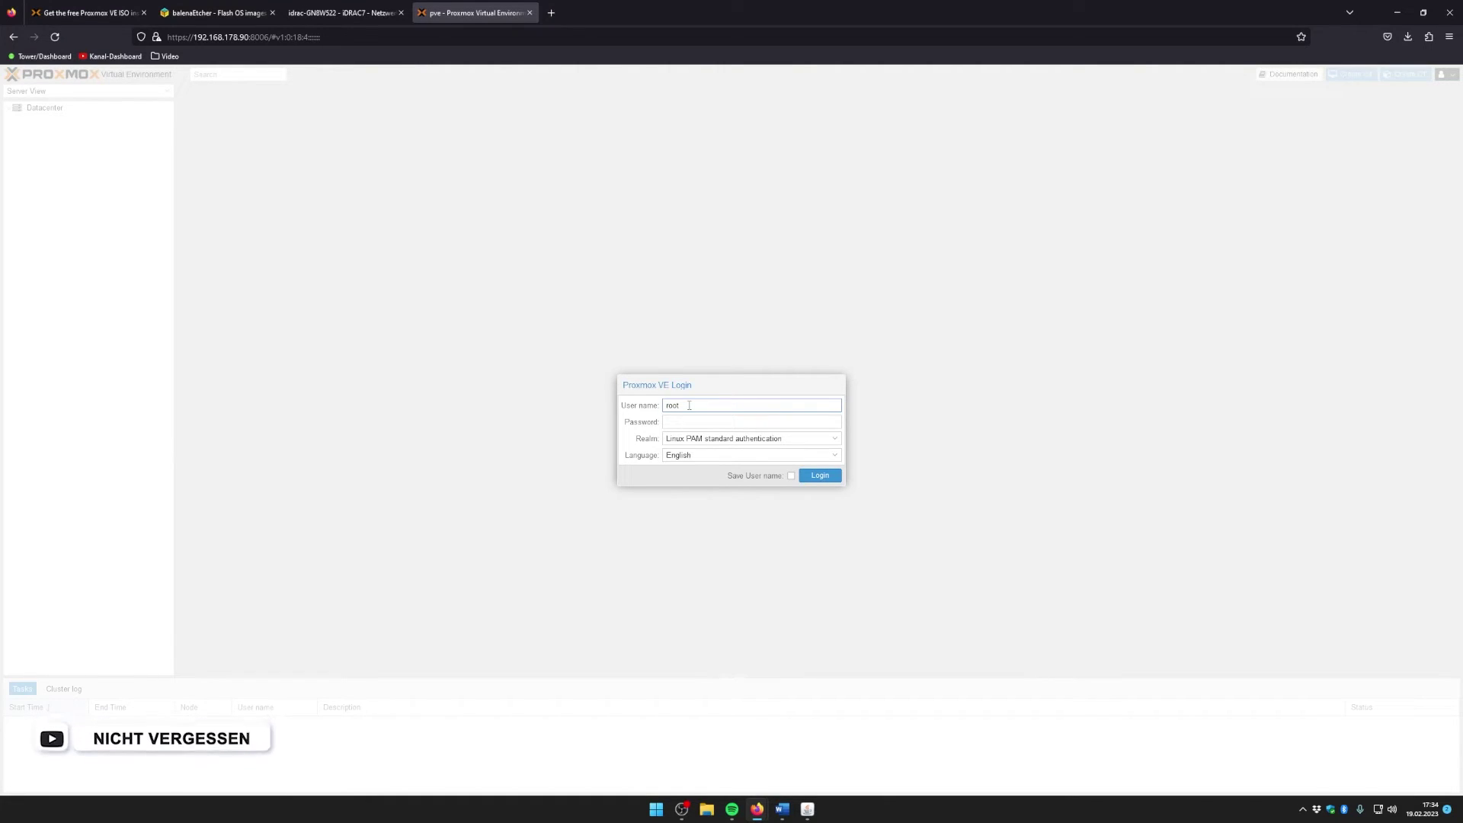
{"action": "key", "text": "Tab"}
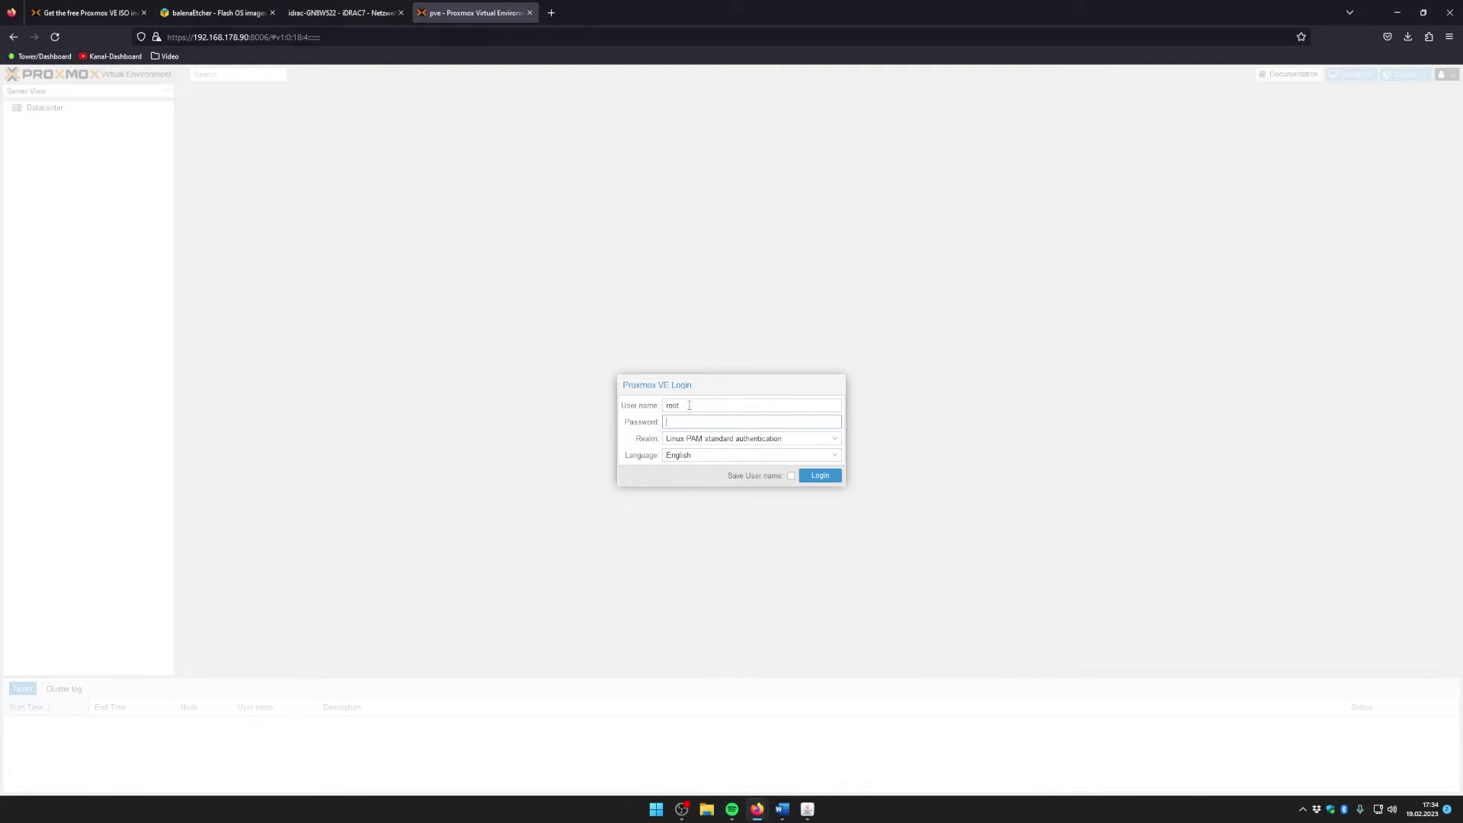
{"action": "type", "text": "*"}
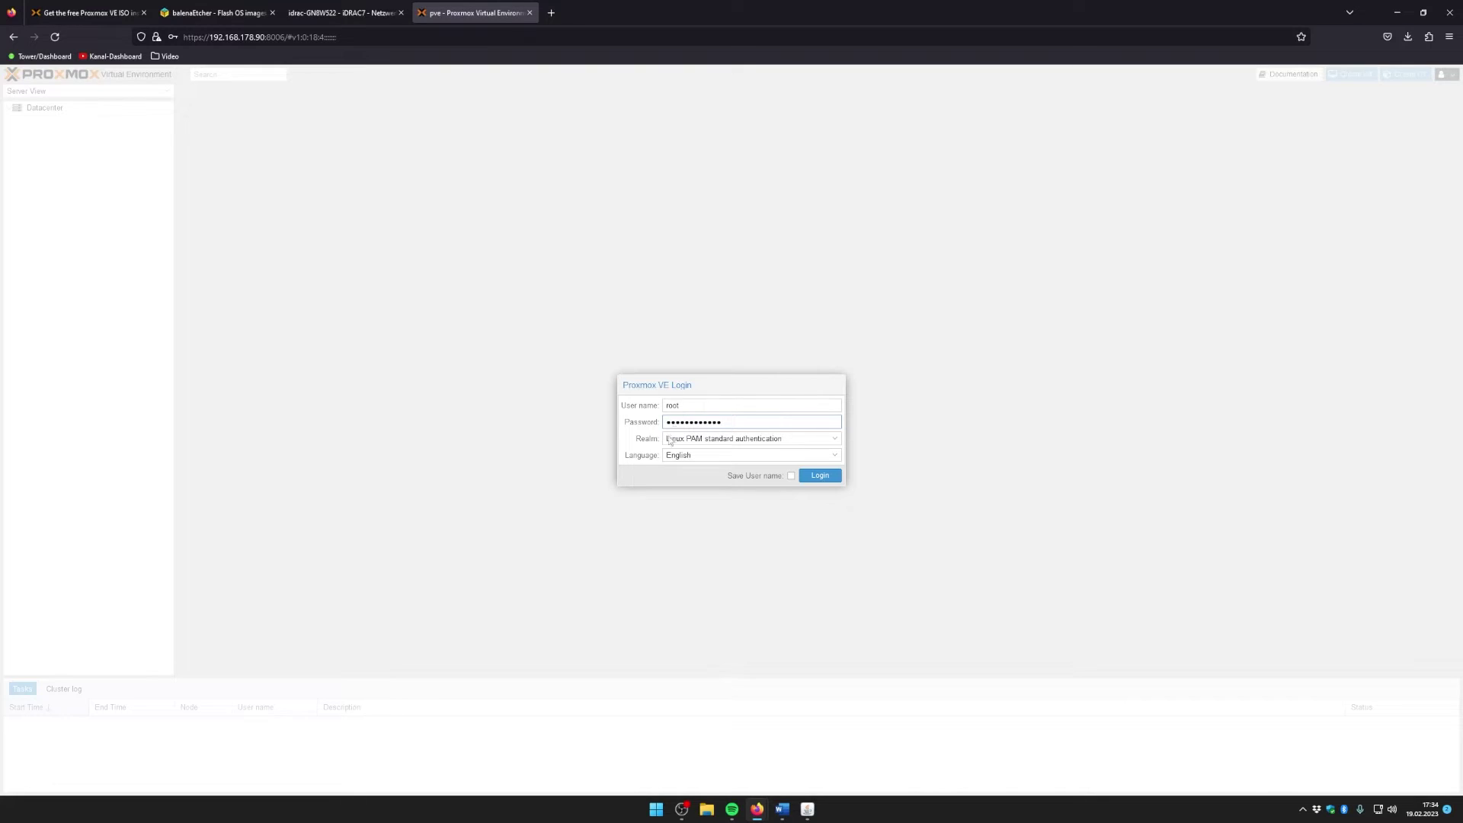
Step: Switch the login language to German, enter root and its password, save the username, and sign in
{"action": "left_click", "coordinate": [708, 456]}
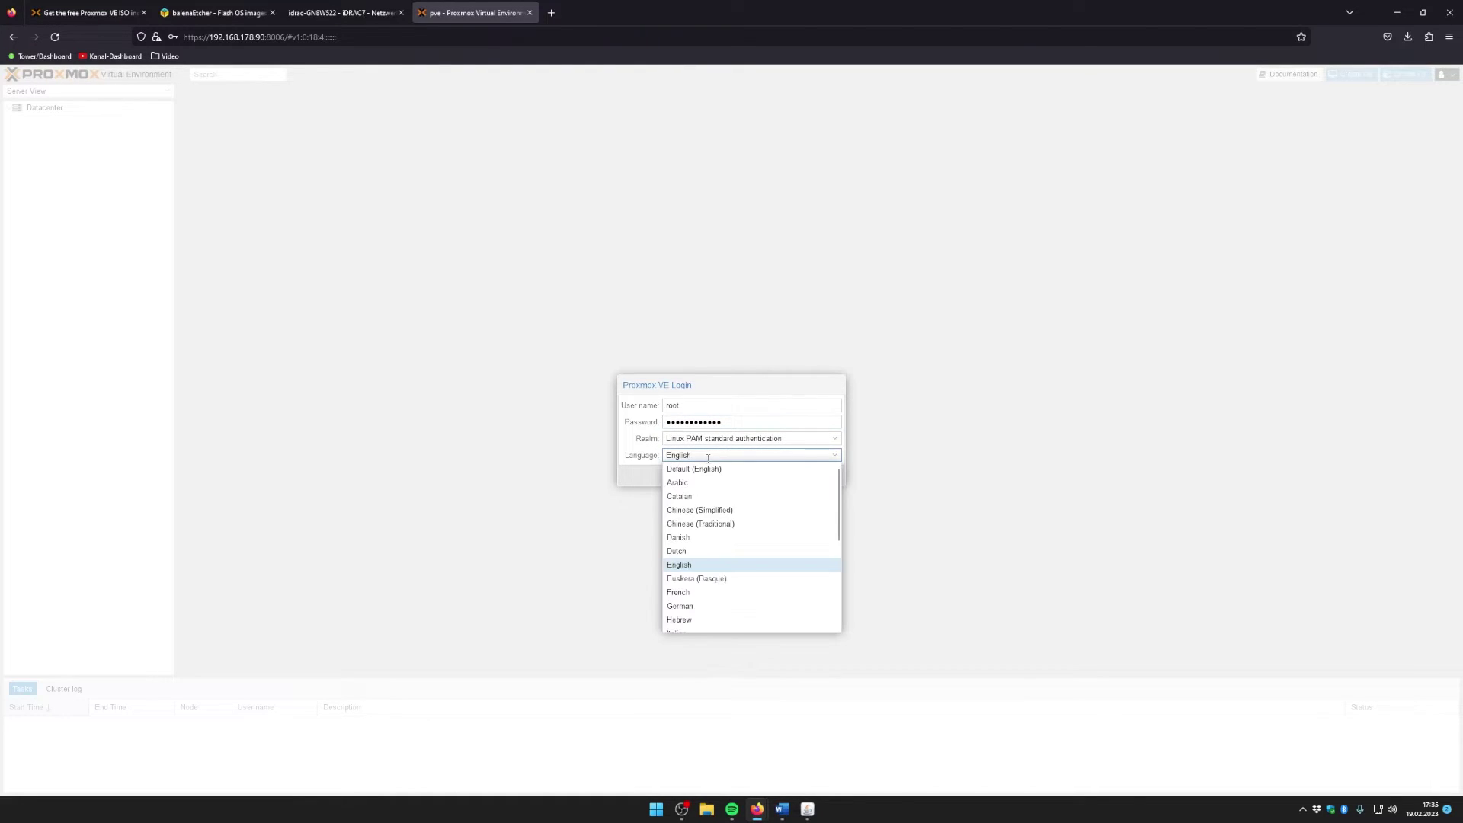
{"action": "left_click", "coordinate": [712, 605]}
{"action": "type", "text": "root"}
{"action": "key", "text": "Tab"}
{"action": "type", "text": "p"}
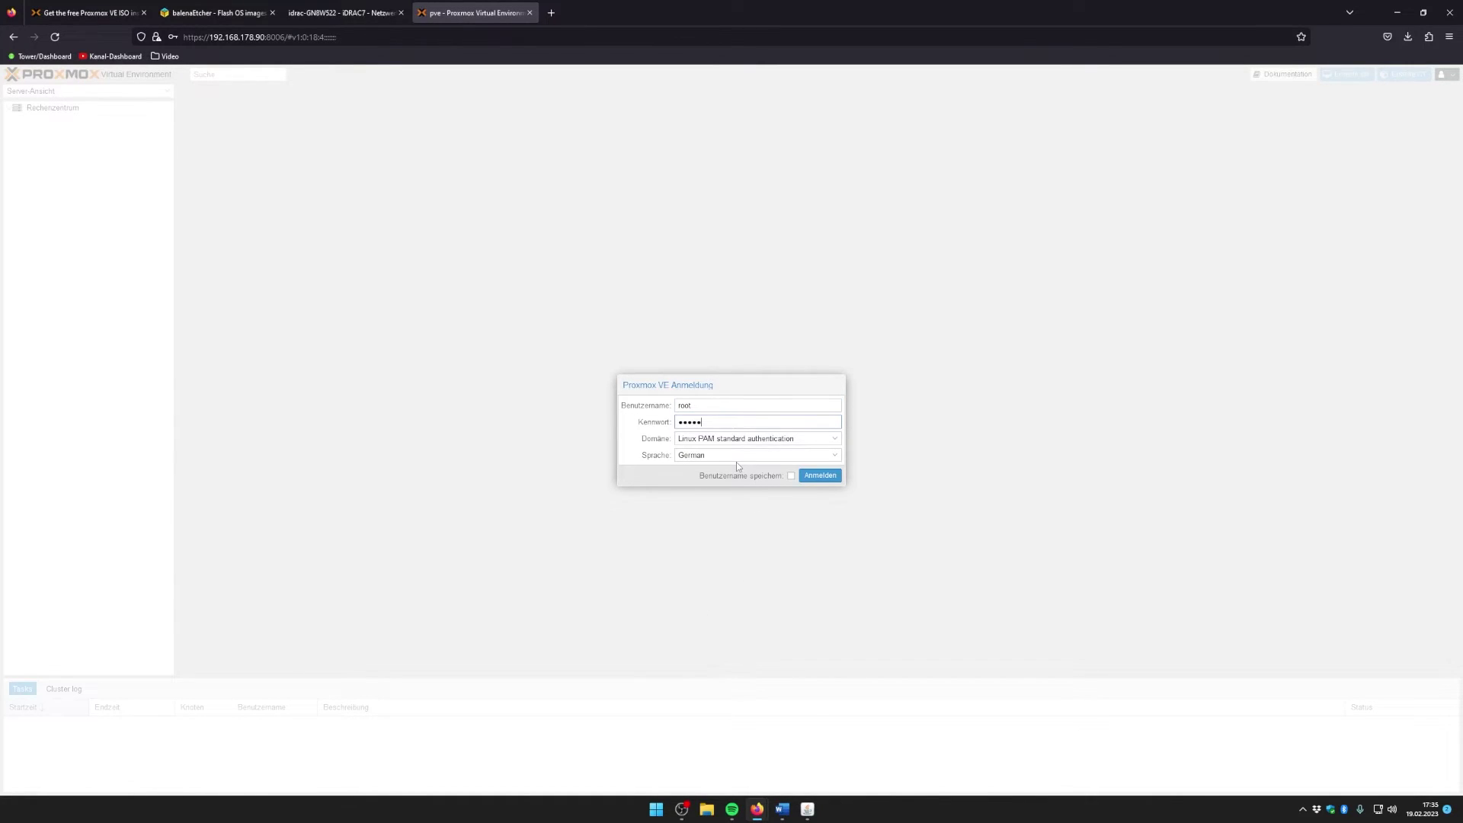
{"action": "type", "text": "a"}
{"action": "left_click", "coordinate": [791, 476]}
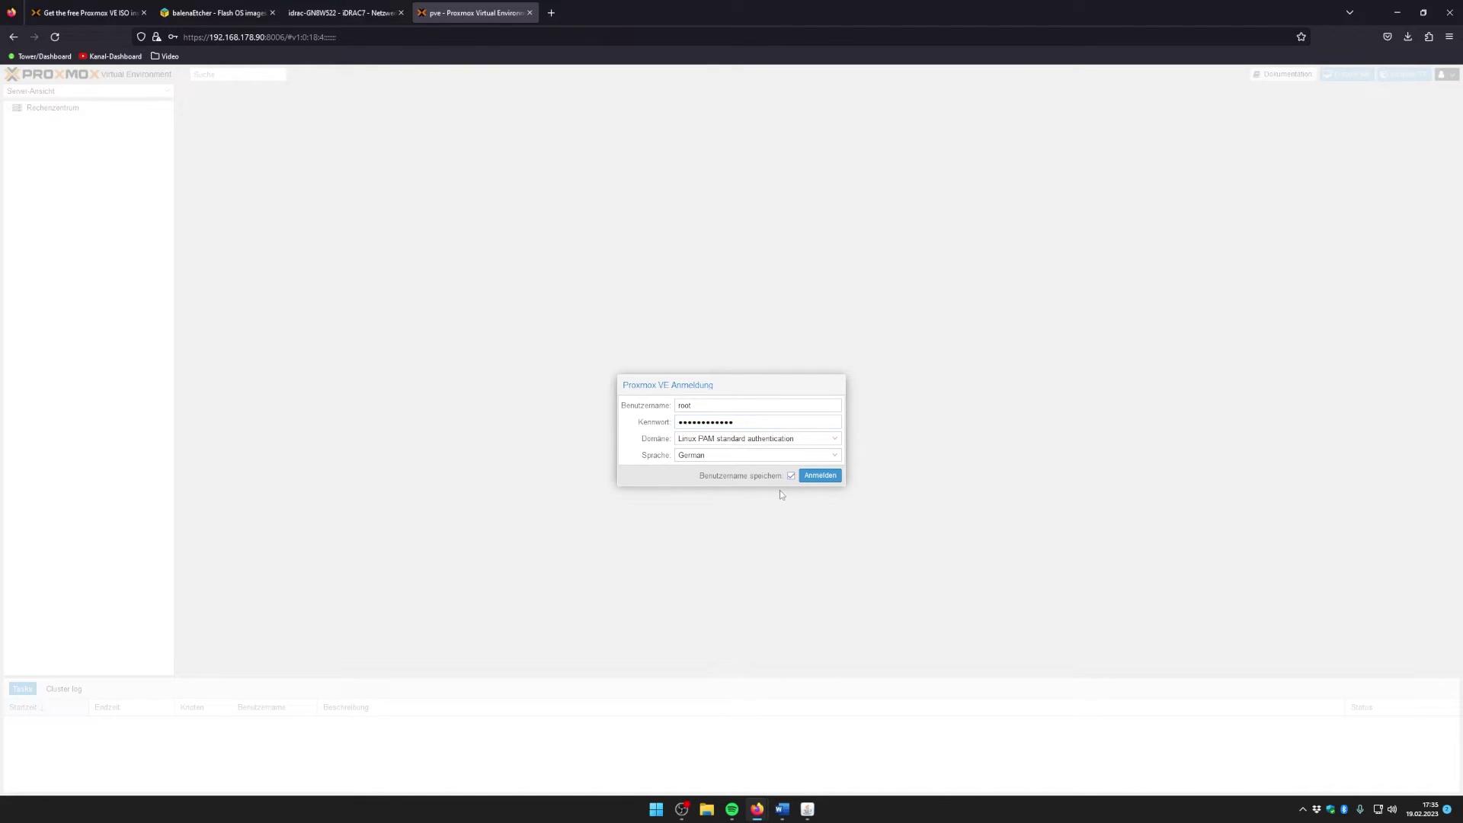
{"action": "left_click", "coordinate": [820, 476]}
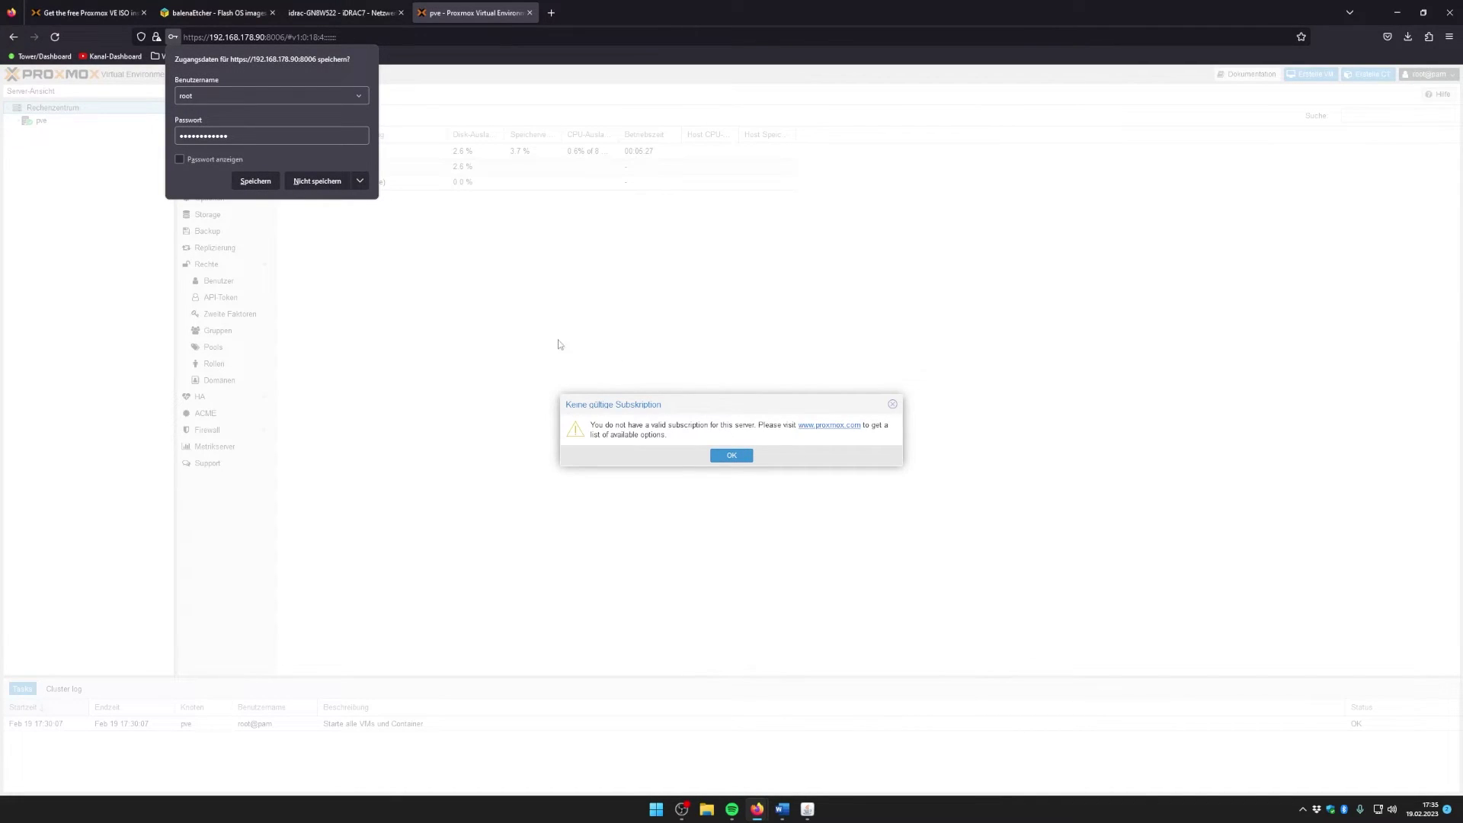
Step: Decline Firefox's password saving, then move aside and dismiss the no-subscription warning
{"action": "left_click", "coordinate": [320, 183]}
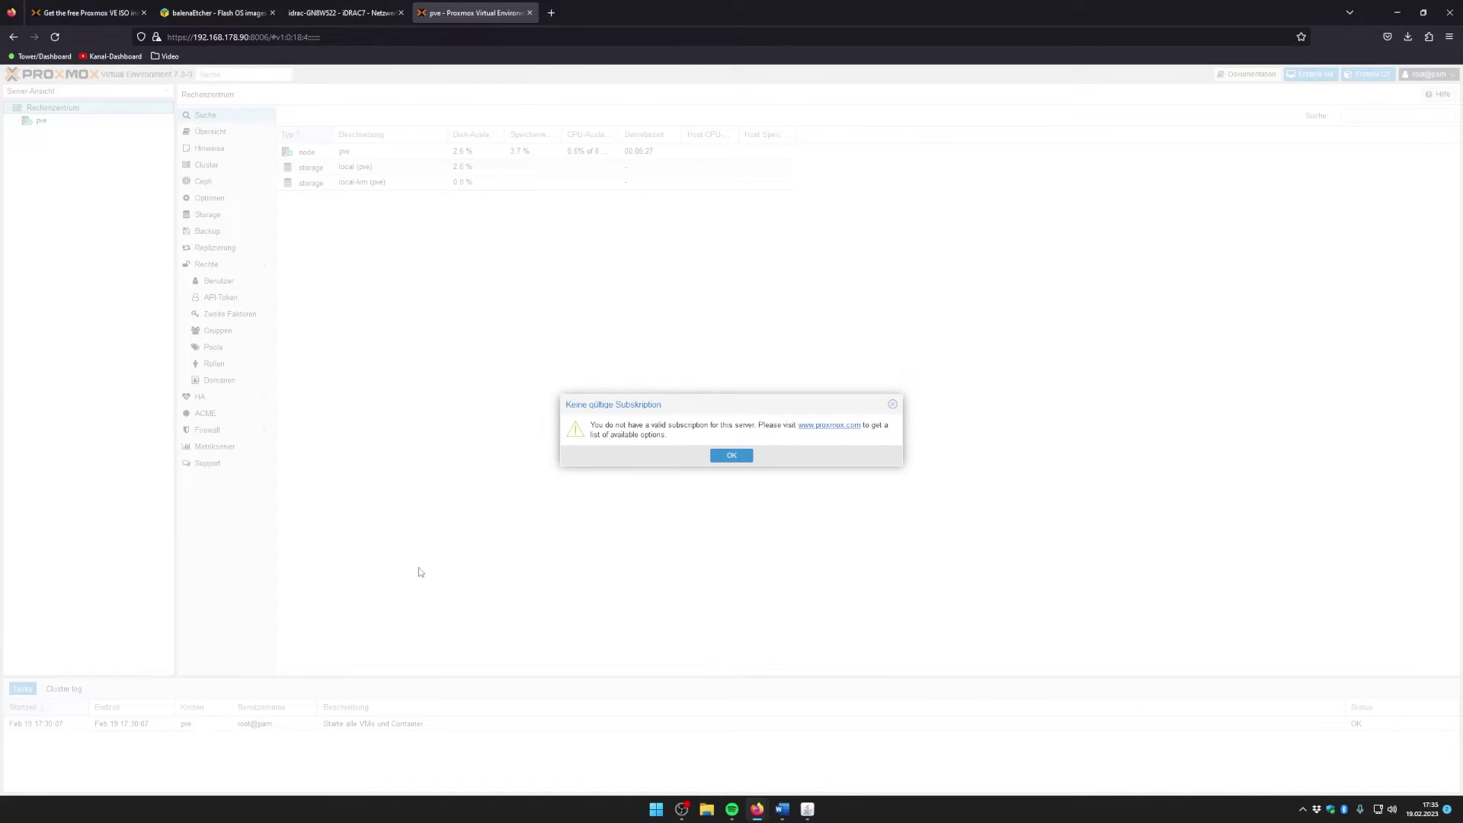
{"action": "left_click_drag", "start_coordinate": [688, 408], "coordinate": [666, 365]}
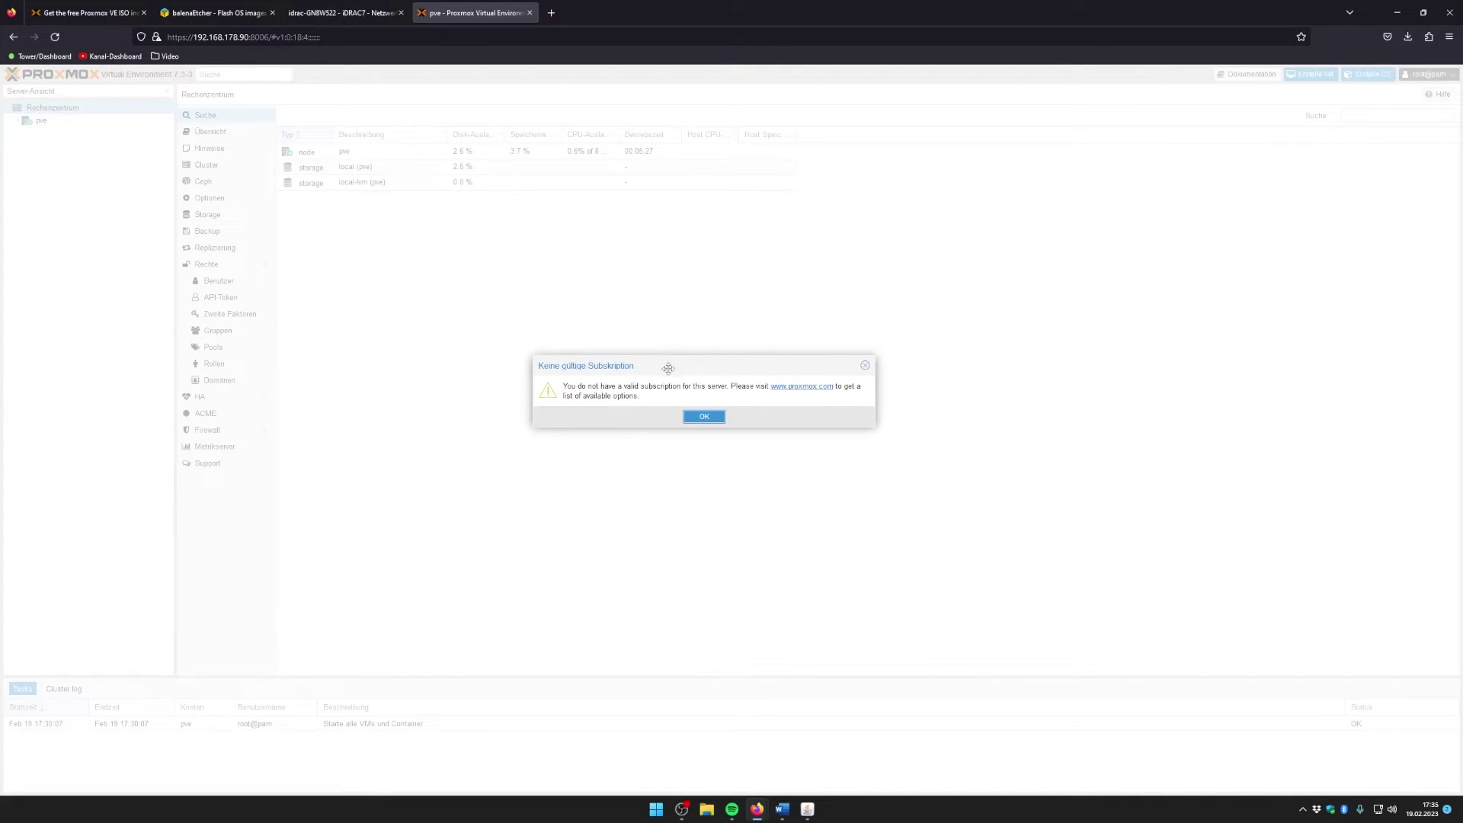
{"action": "left_click_drag", "start_coordinate": [666, 365], "coordinate": [656, 387]}
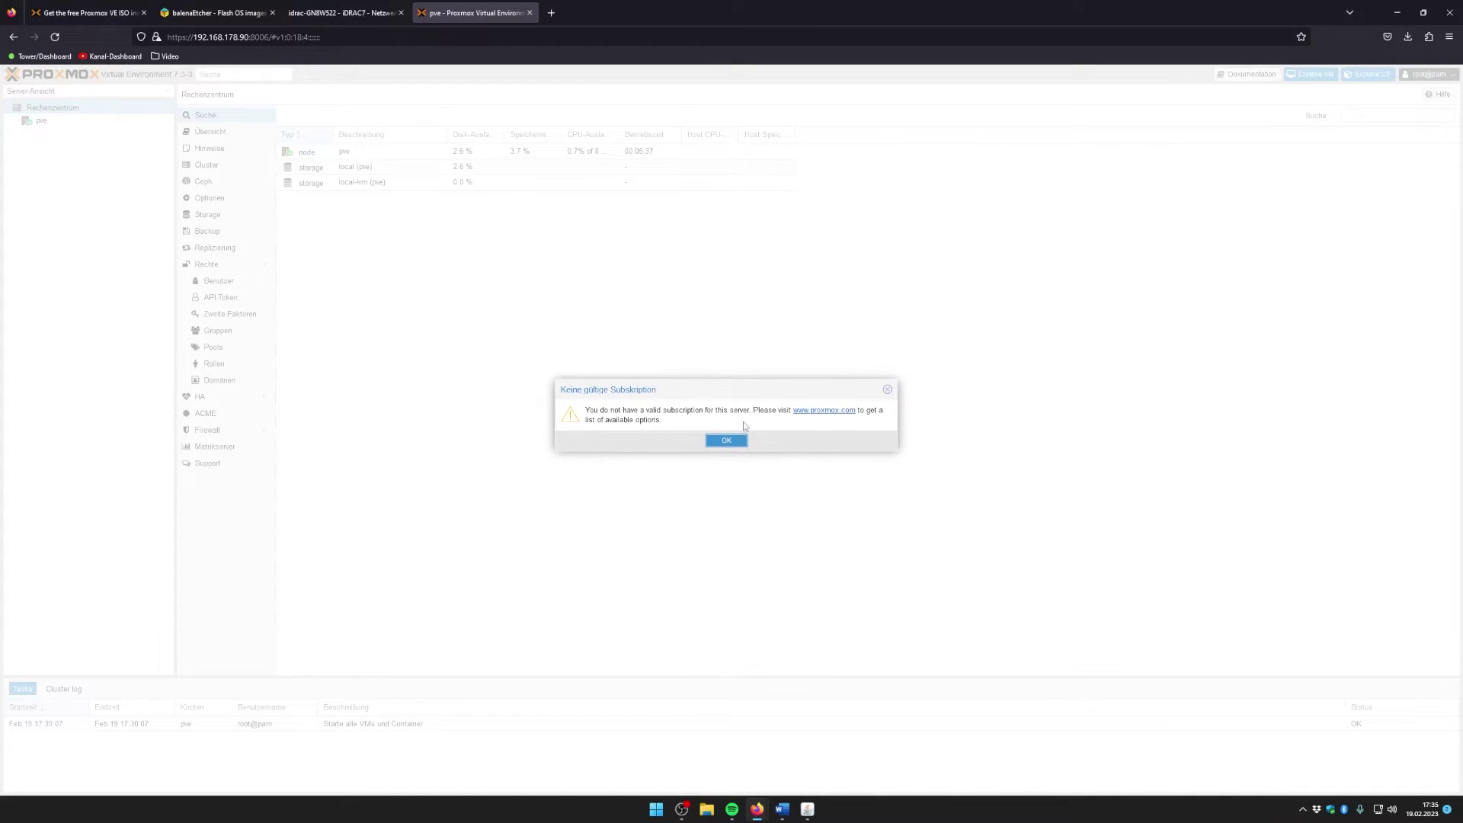
{"action": "left_click_drag", "start_coordinate": [754, 392], "coordinate": [716, 395]}
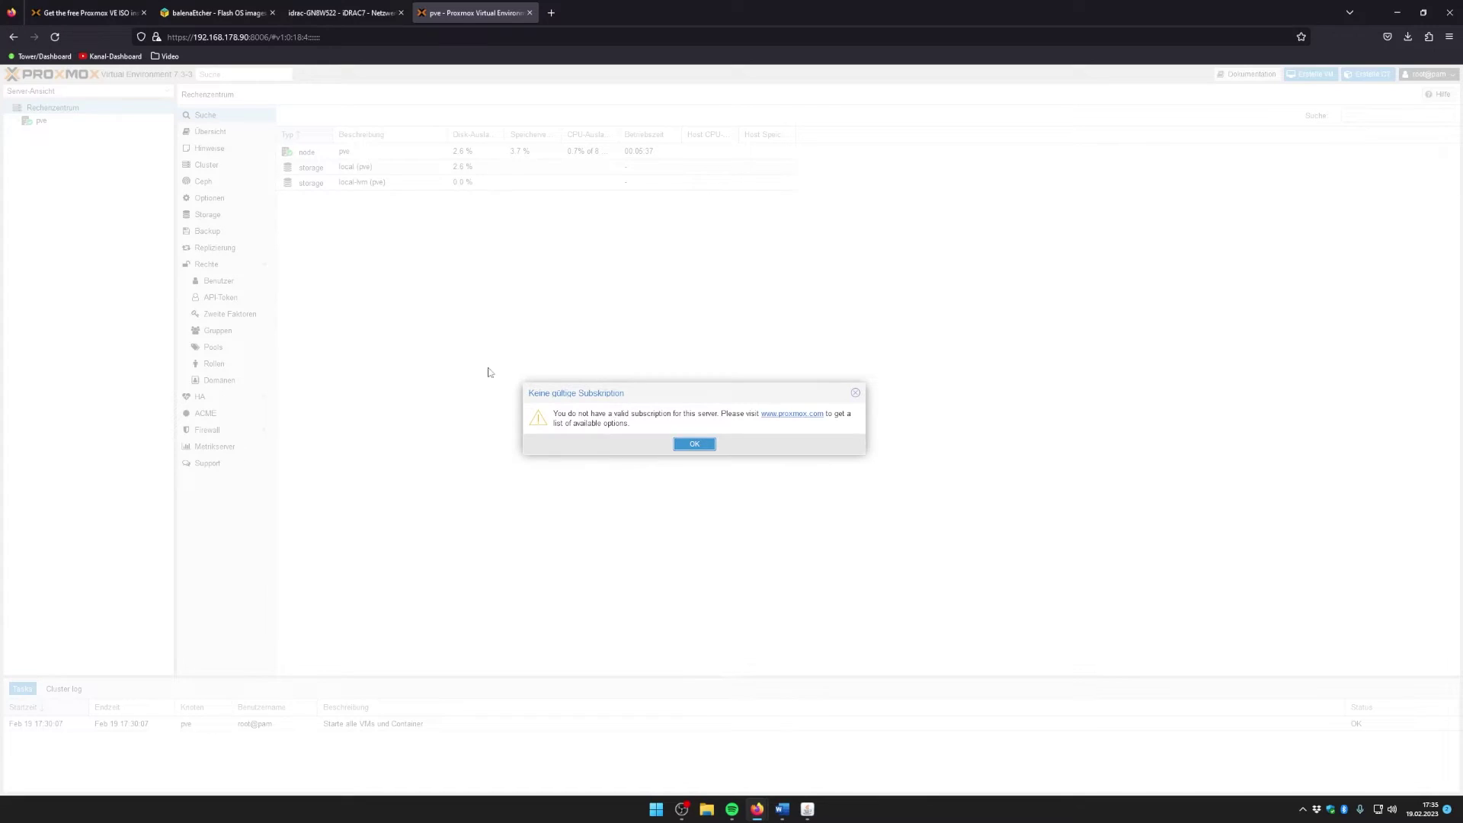
{"action": "left_click", "coordinate": [694, 443]}
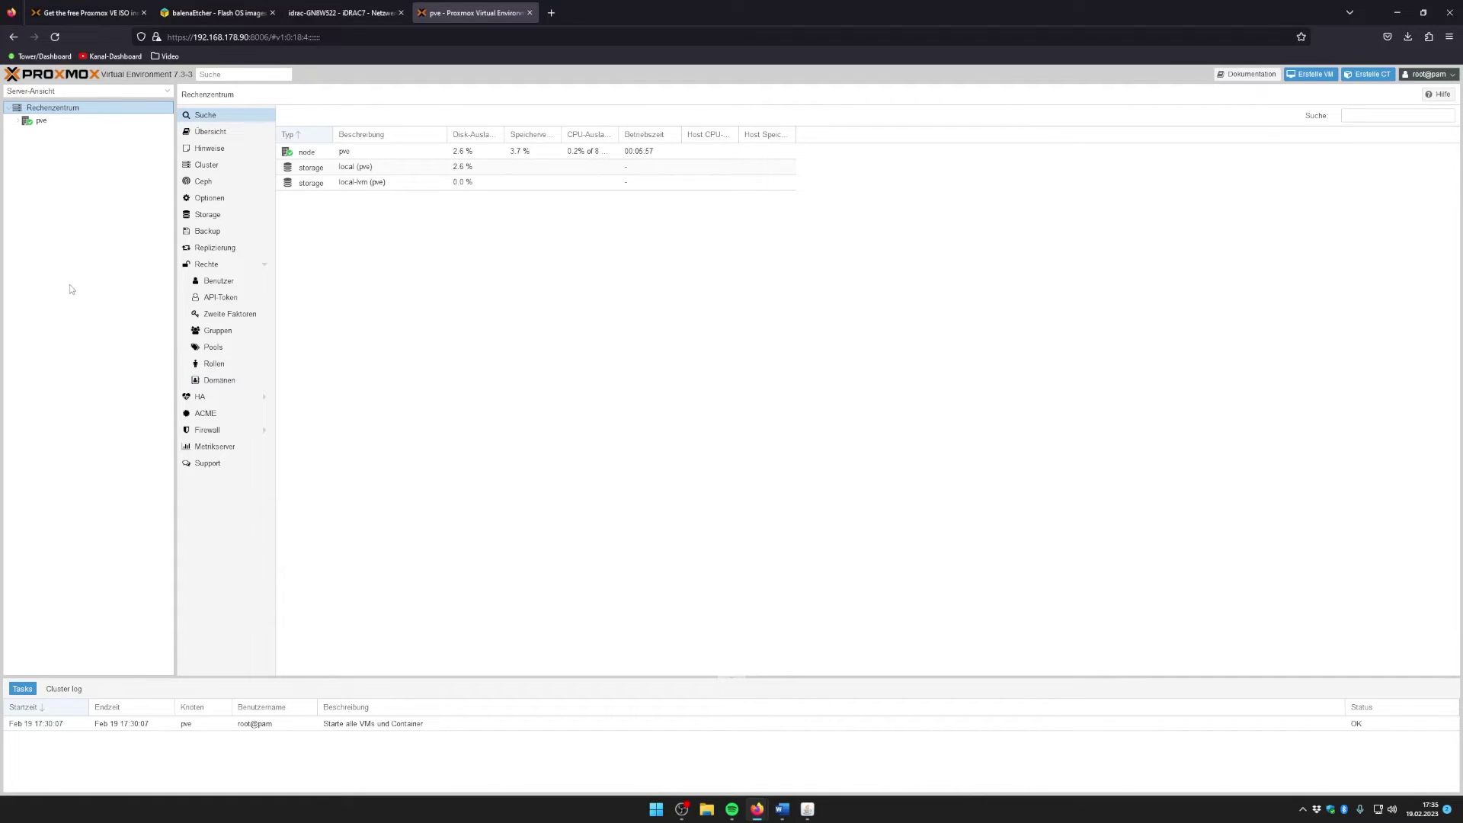
Step: Open node pve's Übersicht and inspect its CPU count, Intel Xeon model and kernel version
{"action": "left_click", "coordinate": [43, 126]}
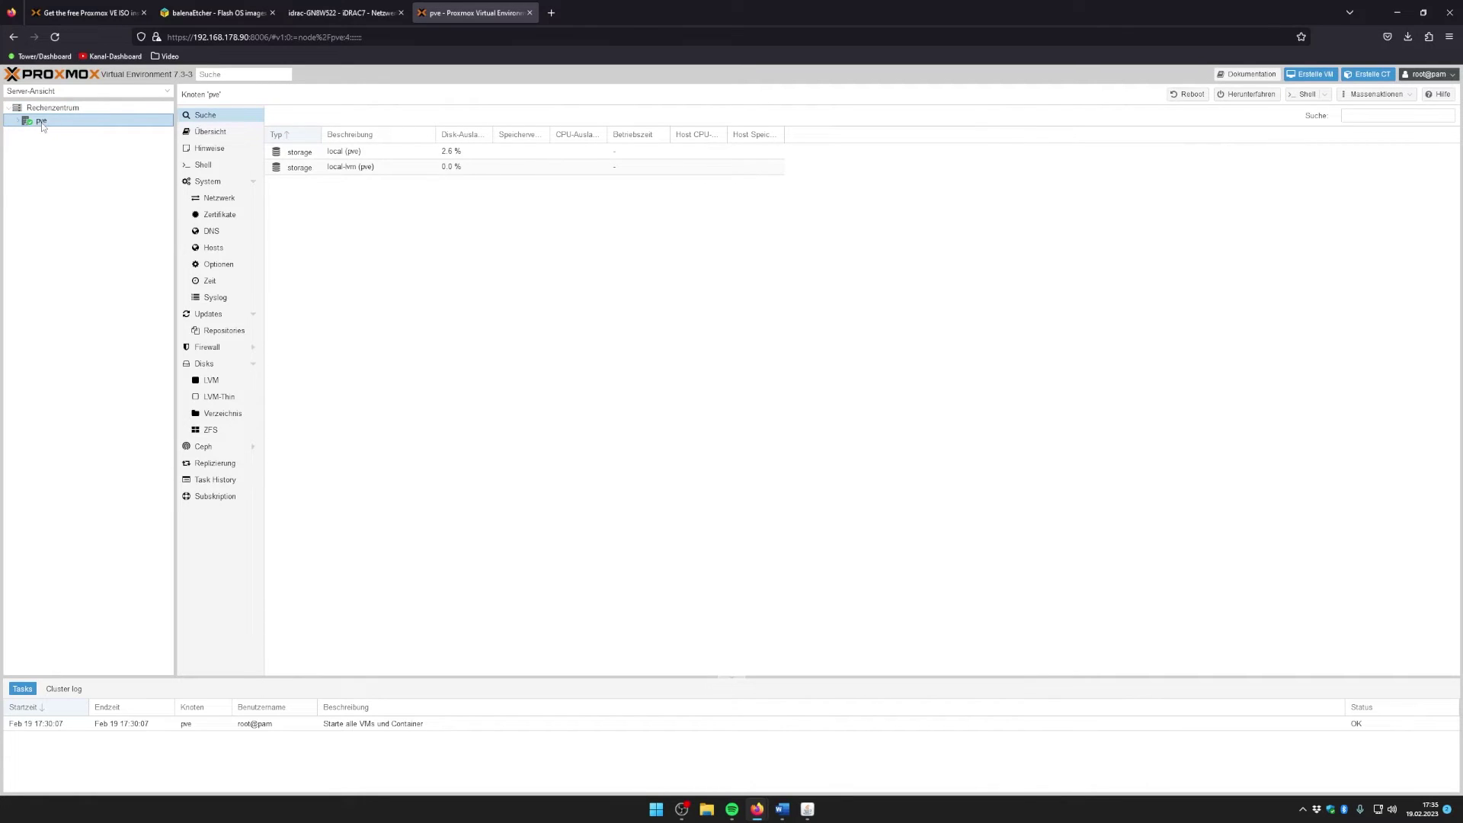
{"action": "left_click", "coordinate": [222, 136]}
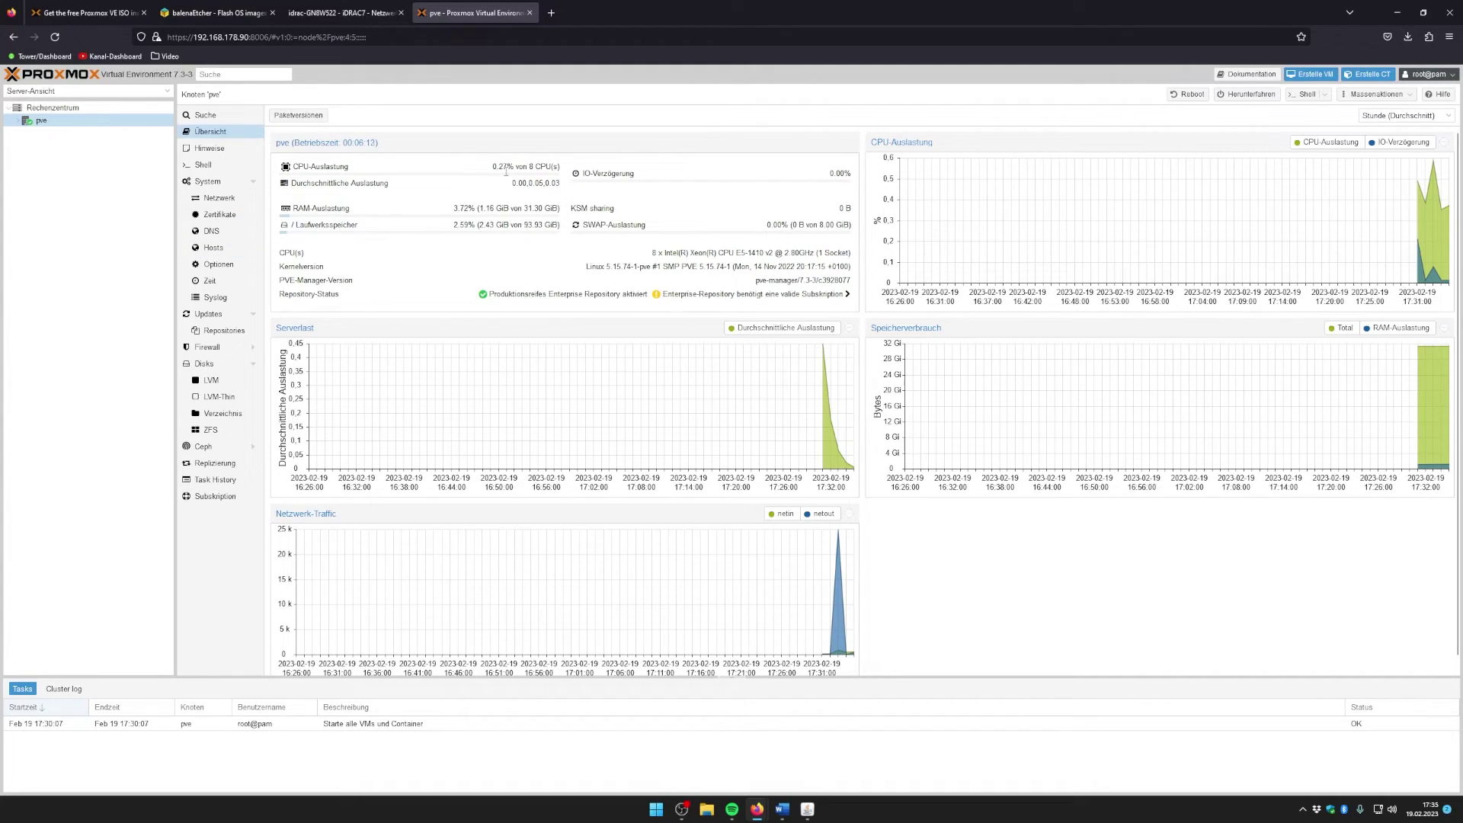
{"action": "left_click_drag", "start_coordinate": [531, 166], "coordinate": [552, 167]}
{"action": "left_click_drag", "start_coordinate": [665, 254], "coordinate": [848, 254]}
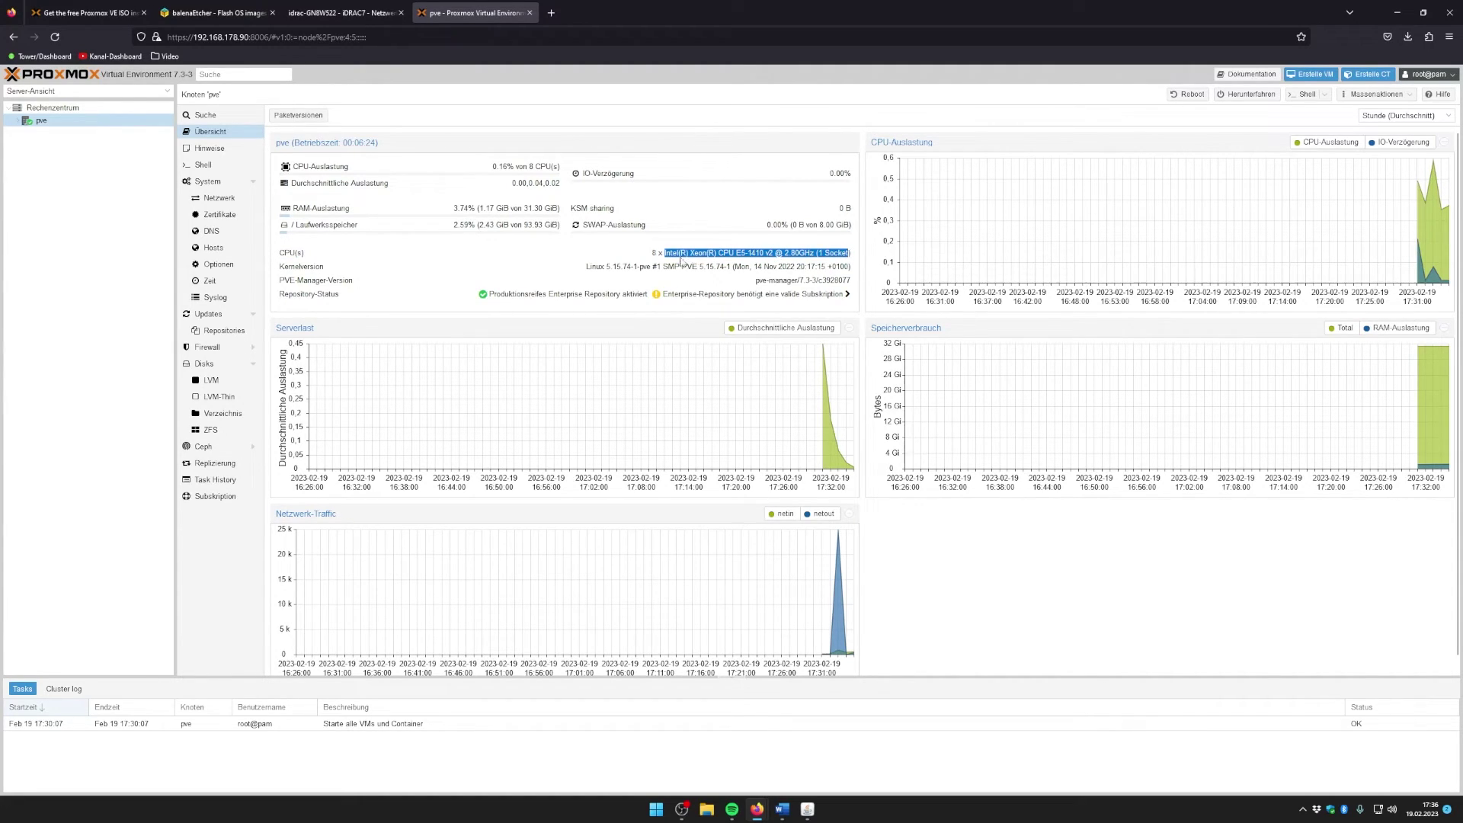
{"action": "left_click", "coordinate": [654, 252]}
{"action": "left_click_drag", "start_coordinate": [289, 267], "coordinate": [503, 266]}
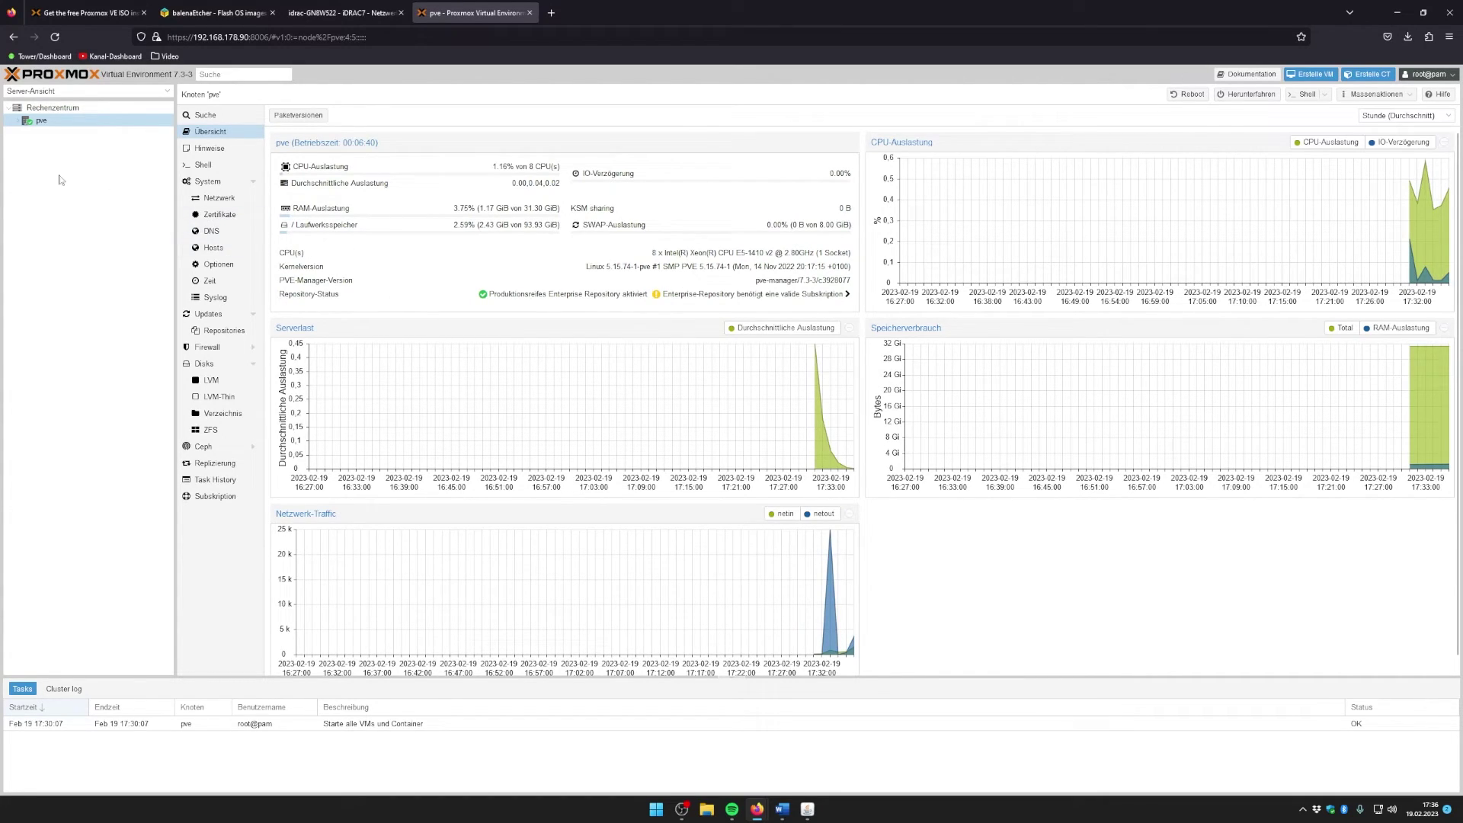
Step: Check the local and local-lvm storages, return to pve, and narrow the resource tree
{"action": "left_click", "coordinate": [15, 121]}
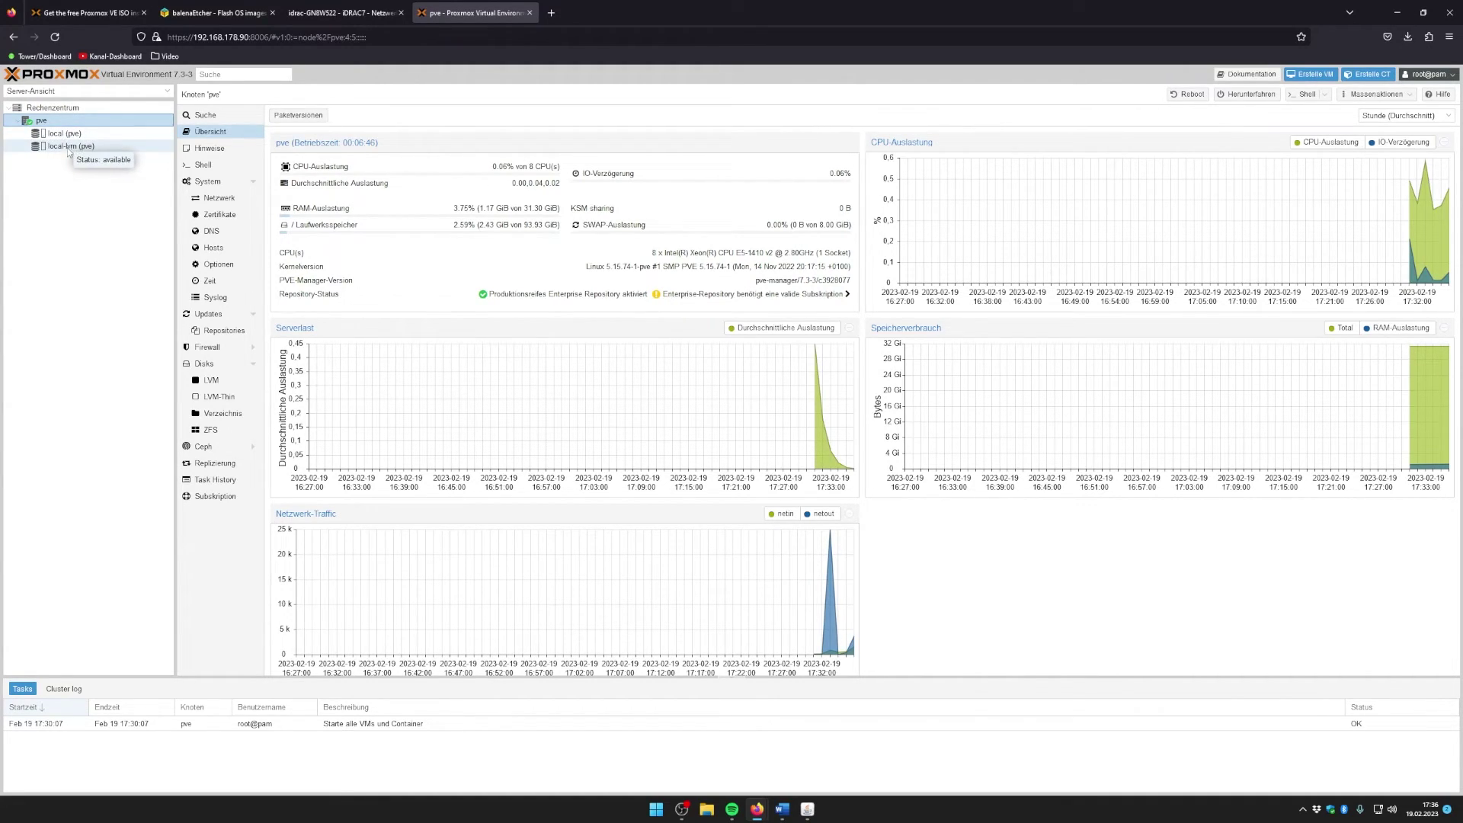
{"action": "left_click", "coordinate": [58, 134]}
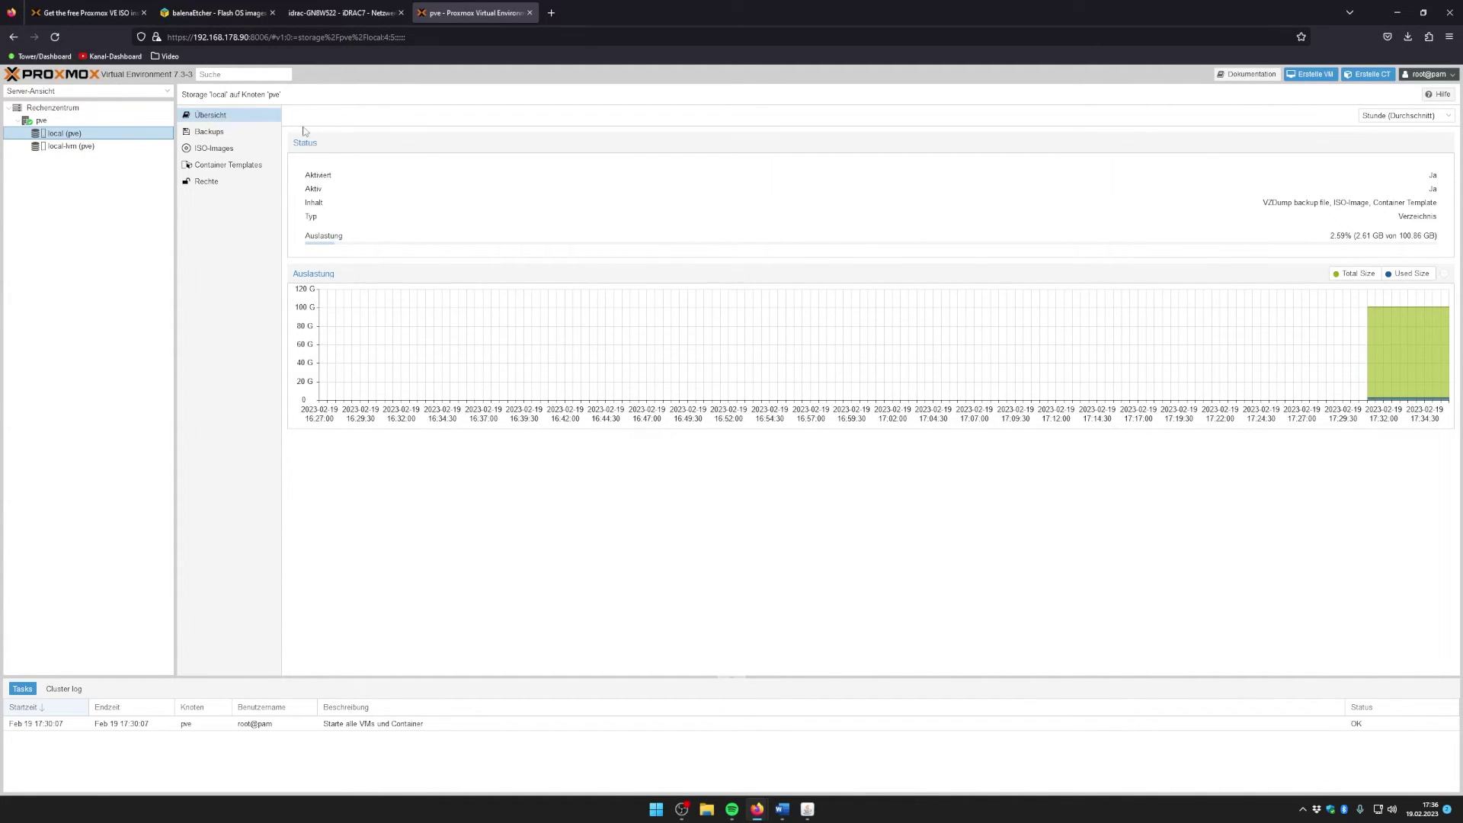
{"action": "left_click", "coordinate": [65, 145]}
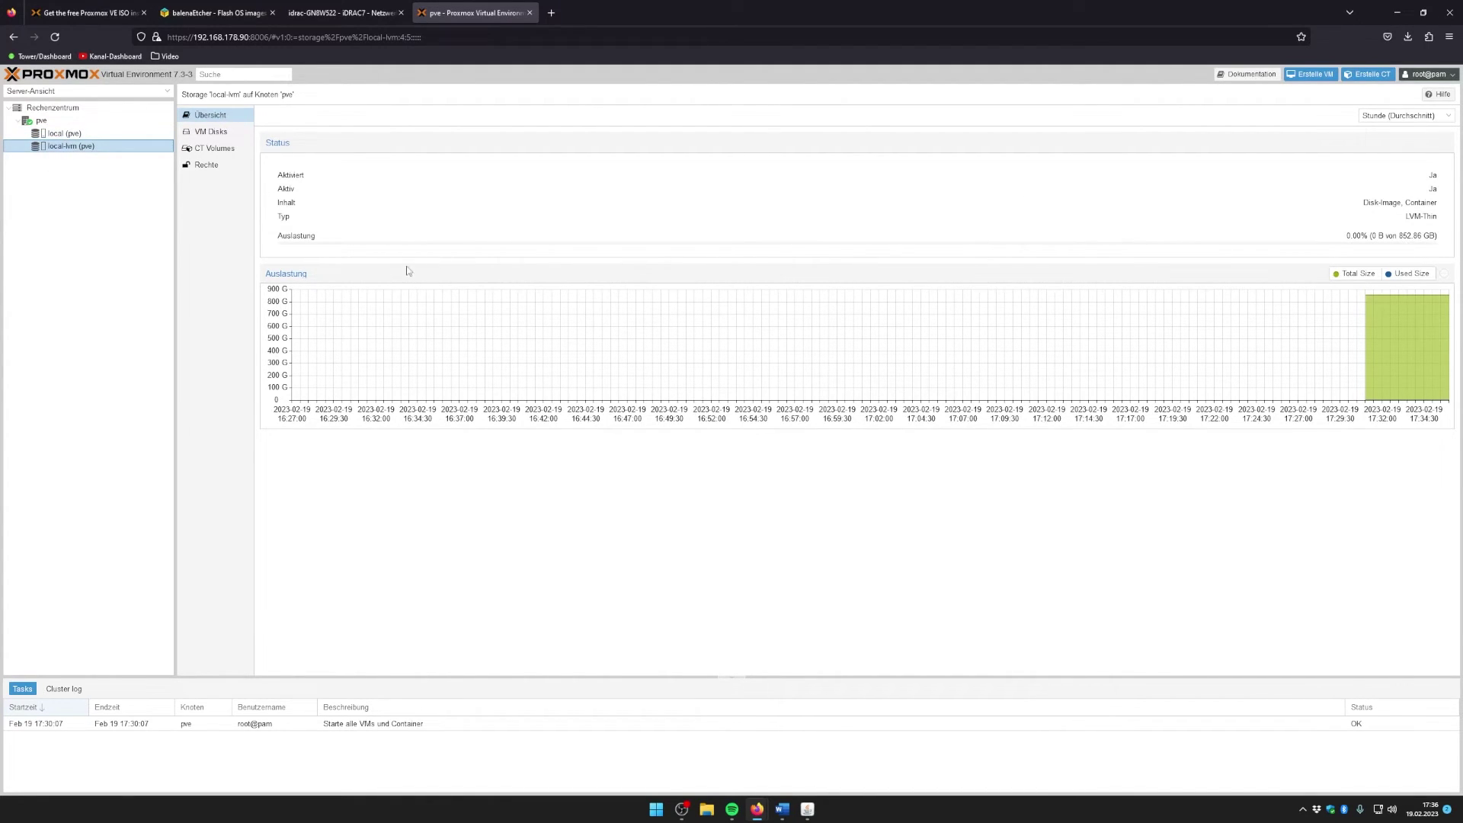
{"action": "left_click", "coordinate": [47, 120]}
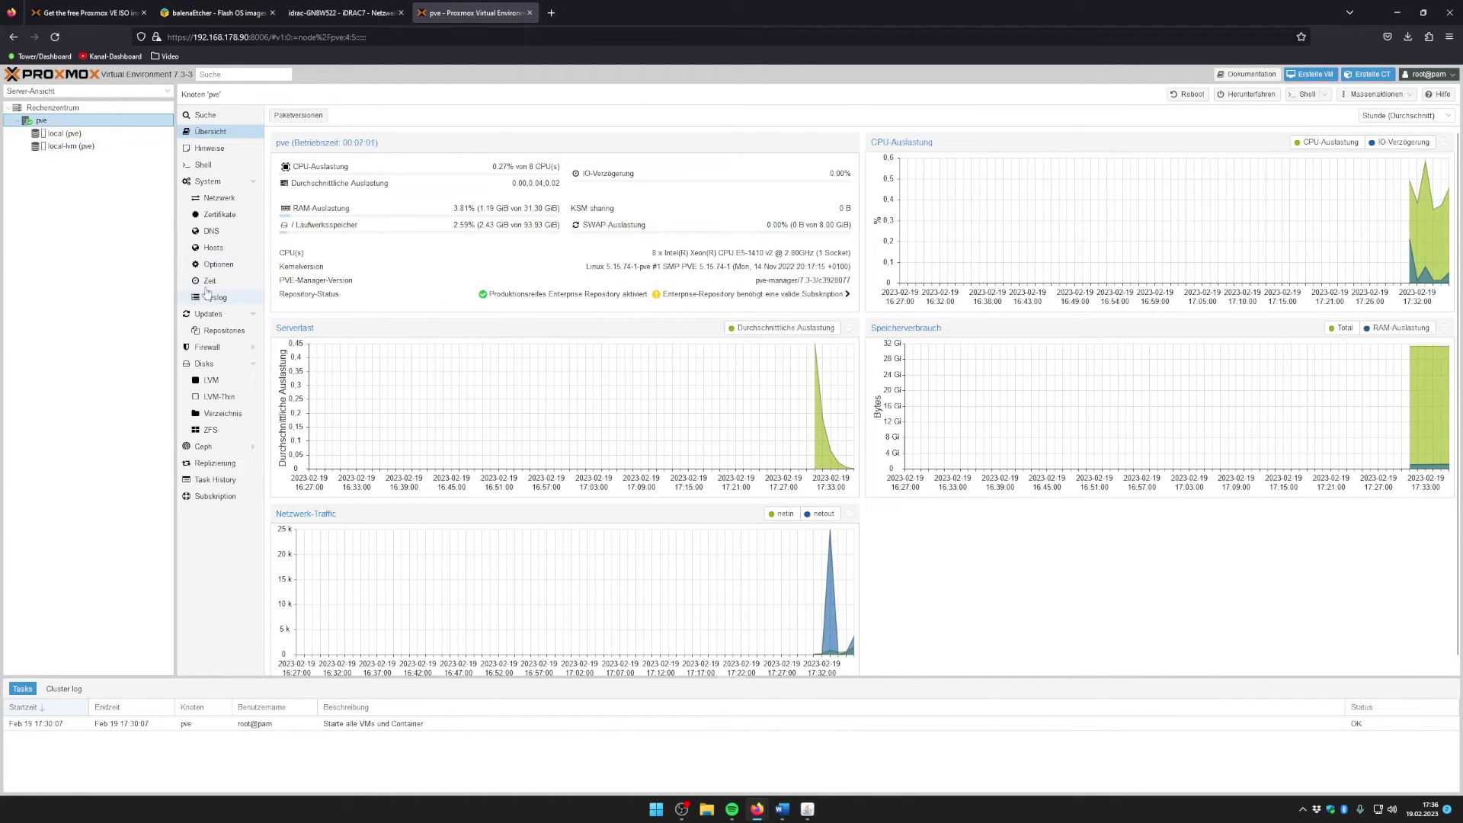
{"action": "left_click_drag", "start_coordinate": [176, 244], "coordinate": [134, 244]}
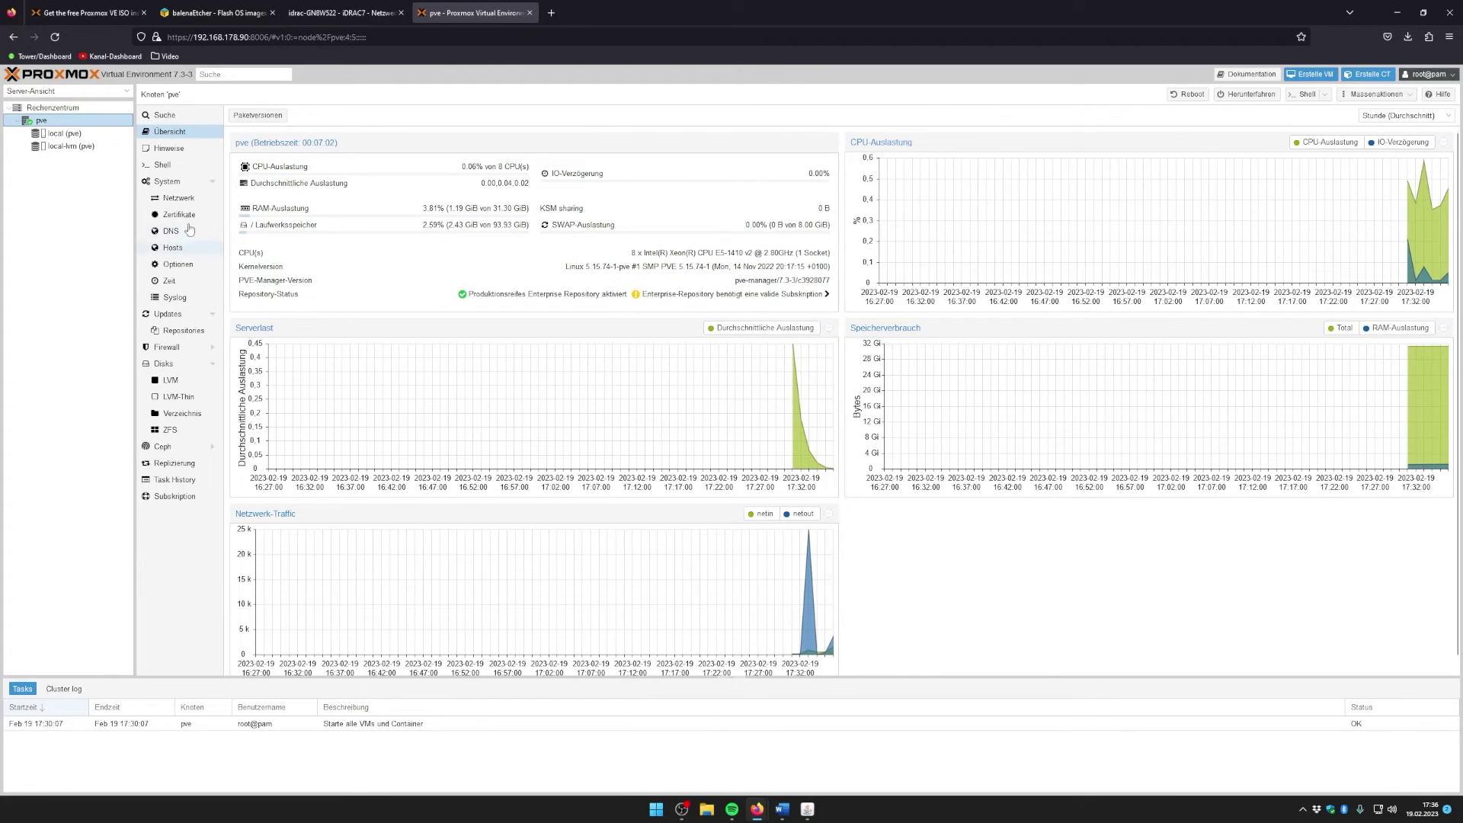